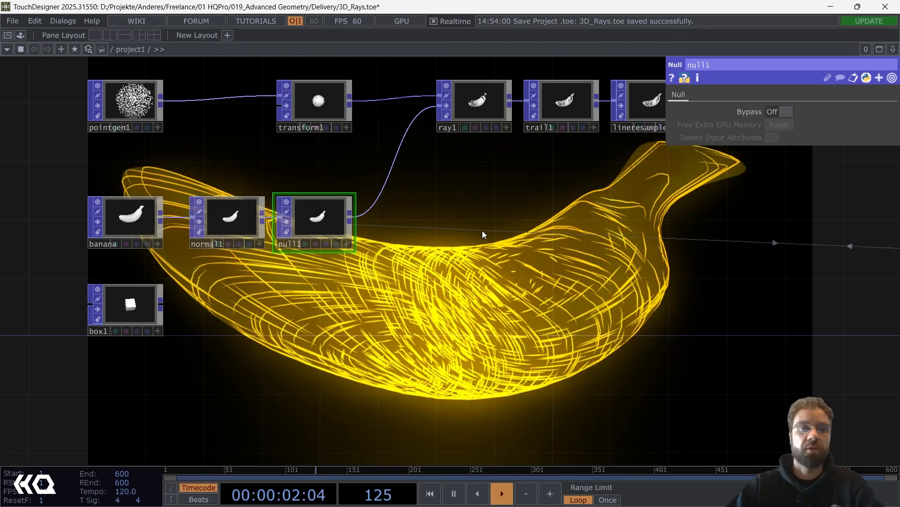
Connect box1 to the input of normal1 in place of the banana.
{"action": "scroll", "coordinate": [144, 212], "scroll_direction": "up", "scroll_amount": 5}
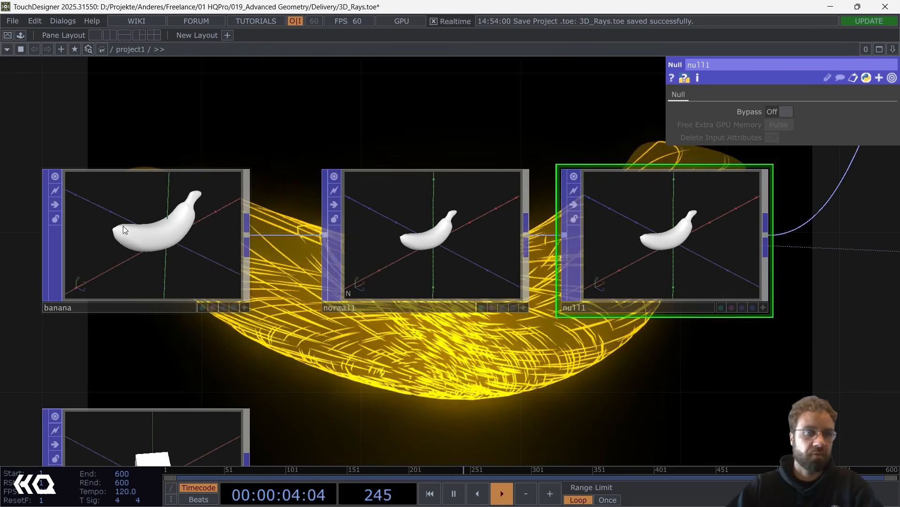
{"action": "scroll", "coordinate": [141, 240], "scroll_direction": "down", "scroll_amount": 4}
{"action": "left_click_drag", "start_coordinate": [192, 356], "coordinate": [235, 235]}
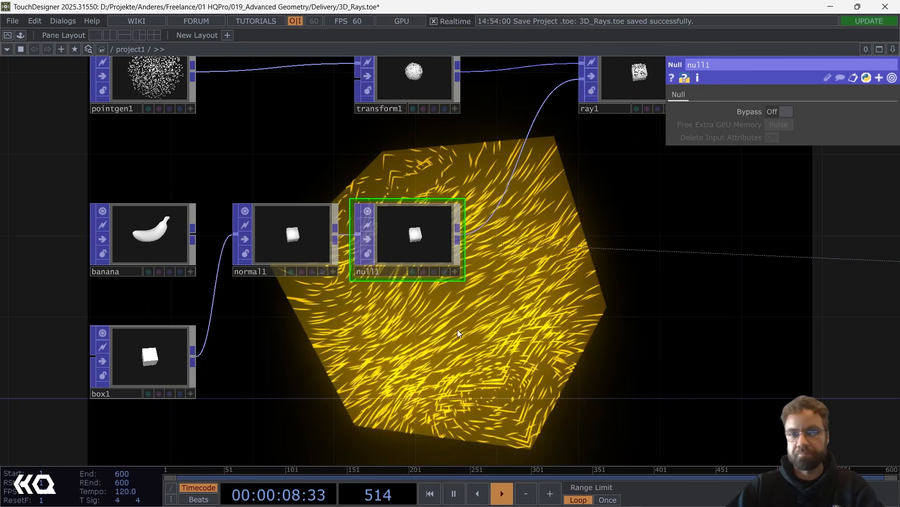
Reconnect the banana geometry to the input of normal1.
{"action": "left_click_drag", "start_coordinate": [514, 357], "coordinate": [429, 295]}
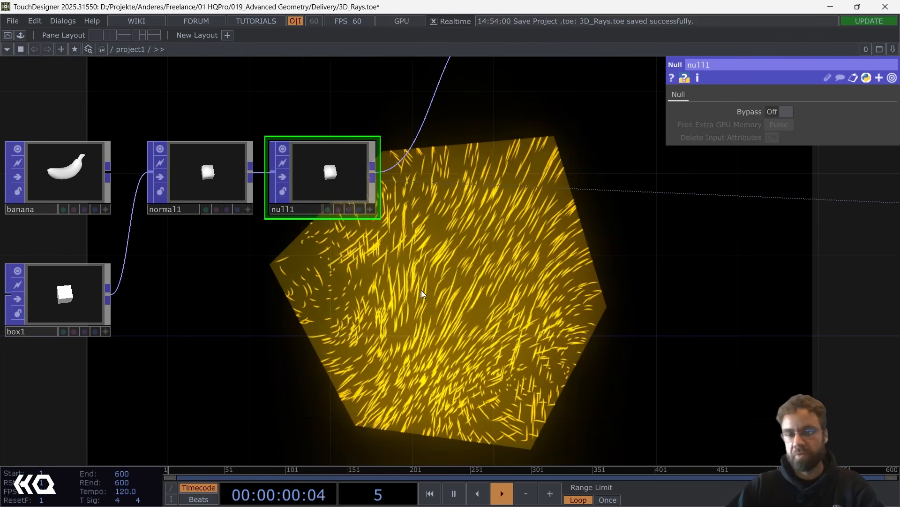
{"action": "left_click_drag", "start_coordinate": [267, 294], "coordinate": [306, 292]}
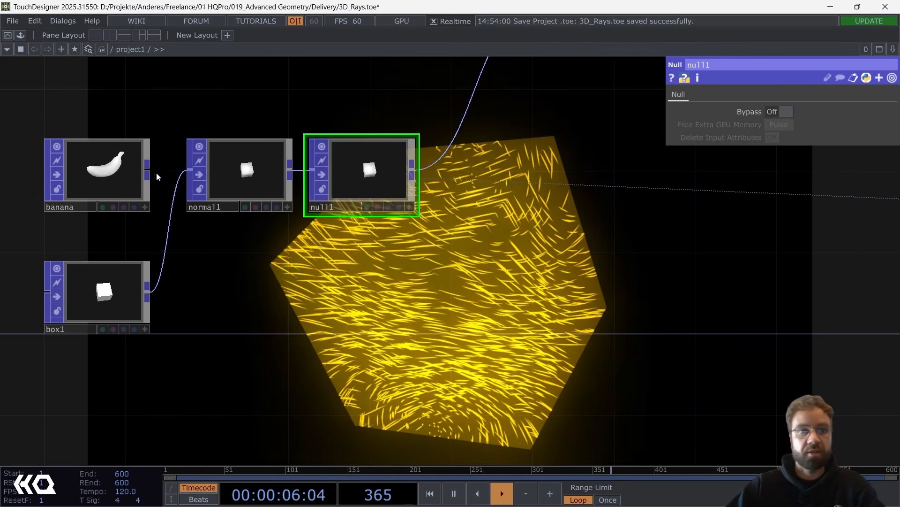
{"action": "left_click_drag", "start_coordinate": [155, 173], "coordinate": [190, 169]}
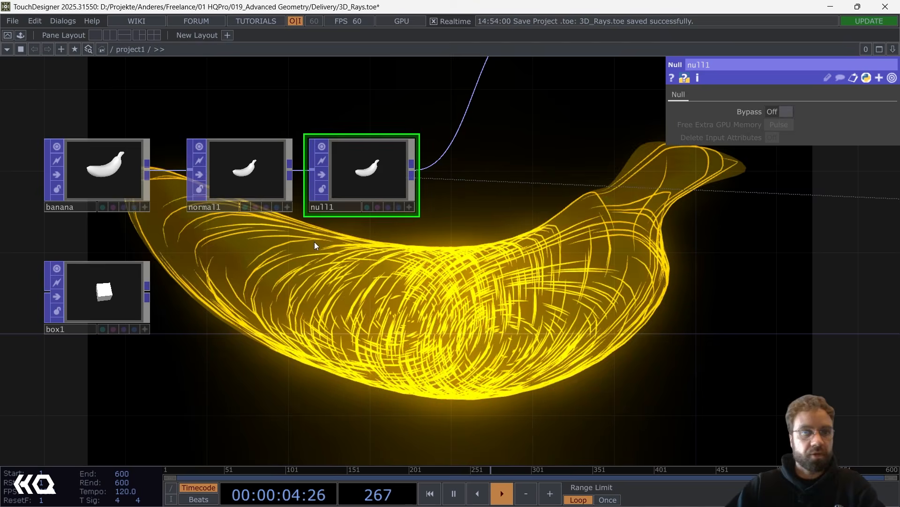
Examine the parameters of the ray1 and trail1 operators and the nodes that follow them.
{"action": "scroll", "coordinate": [314, 241], "scroll_direction": "down", "scroll_amount": 3}
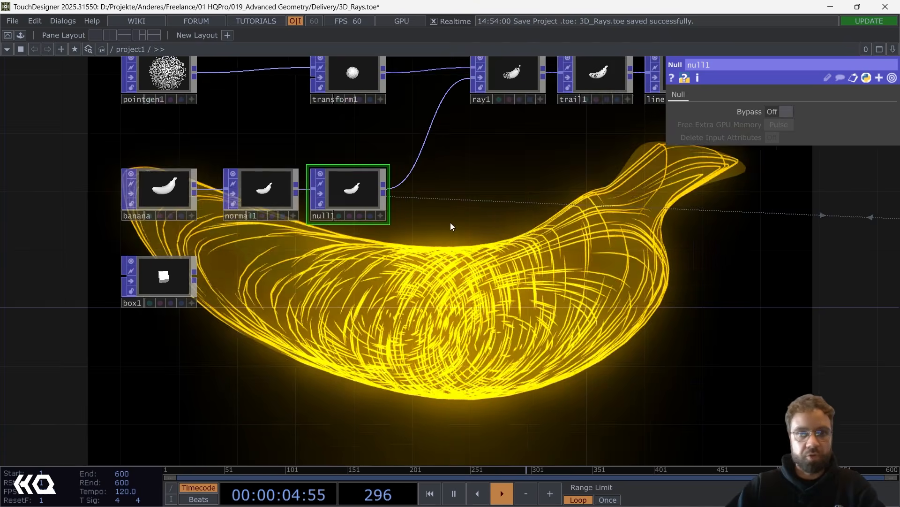
{"action": "left_click_drag", "start_coordinate": [512, 169], "coordinate": [338, 282]}
{"action": "scroll", "coordinate": [474, 182], "scroll_direction": "up", "scroll_amount": 2}
{"action": "left_click", "coordinate": [474, 182]}
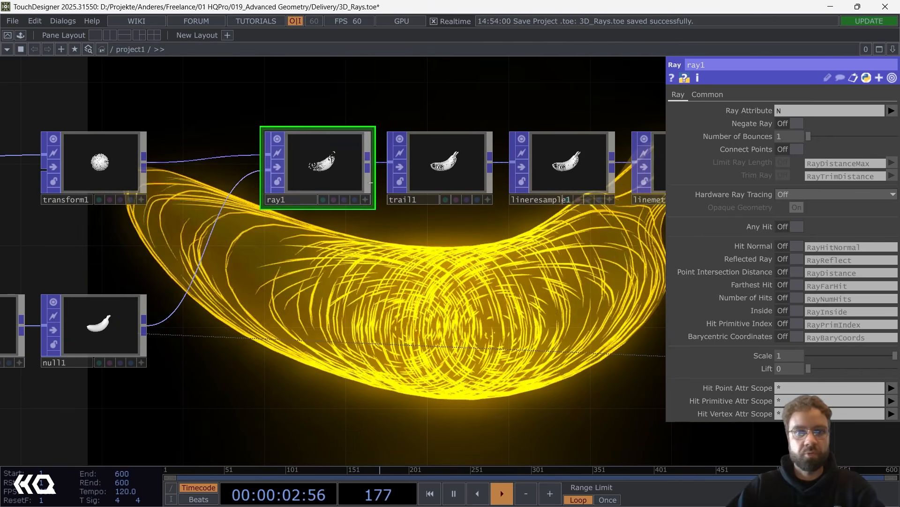
{"action": "left_click", "coordinate": [449, 164]}
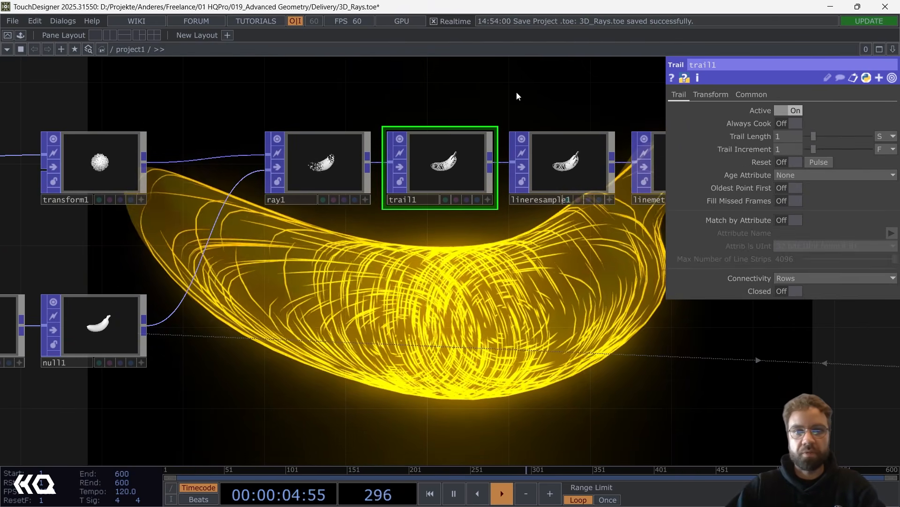
{"action": "left_click_drag", "start_coordinate": [519, 89], "coordinate": [243, 94]}
{"action": "left_click_drag", "start_coordinate": [492, 257], "coordinate": [384, 292]}
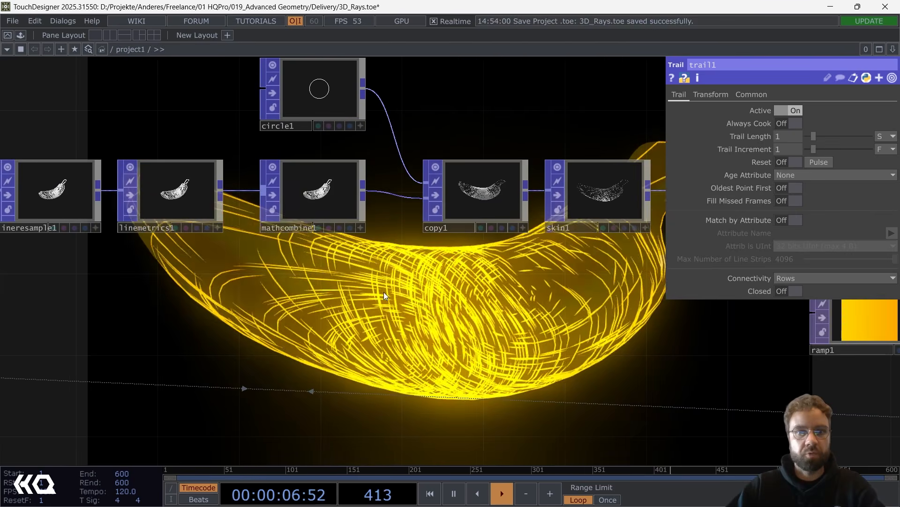
Examine the skin1 and copy1 parameters and the layout of the whole network.
{"action": "left_click_drag", "start_coordinate": [430, 272], "coordinate": [299, 276]}
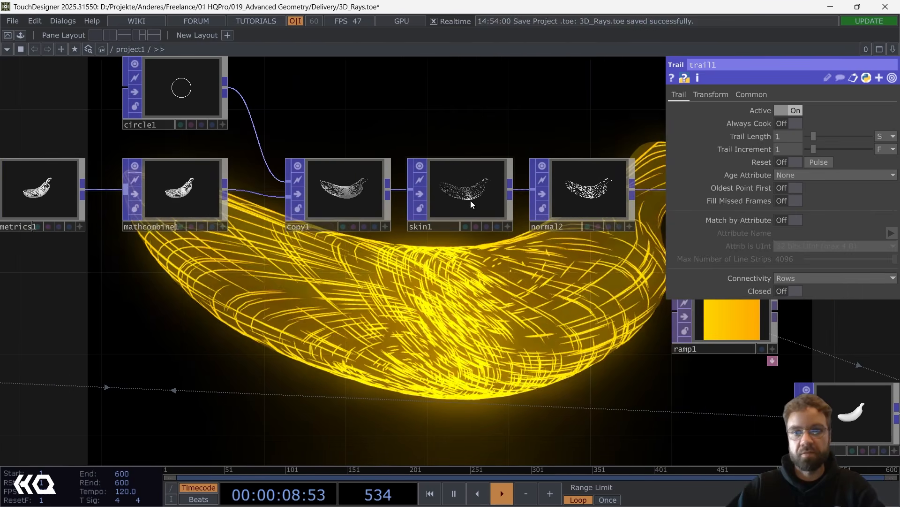
{"action": "left_click", "coordinate": [500, 191]}
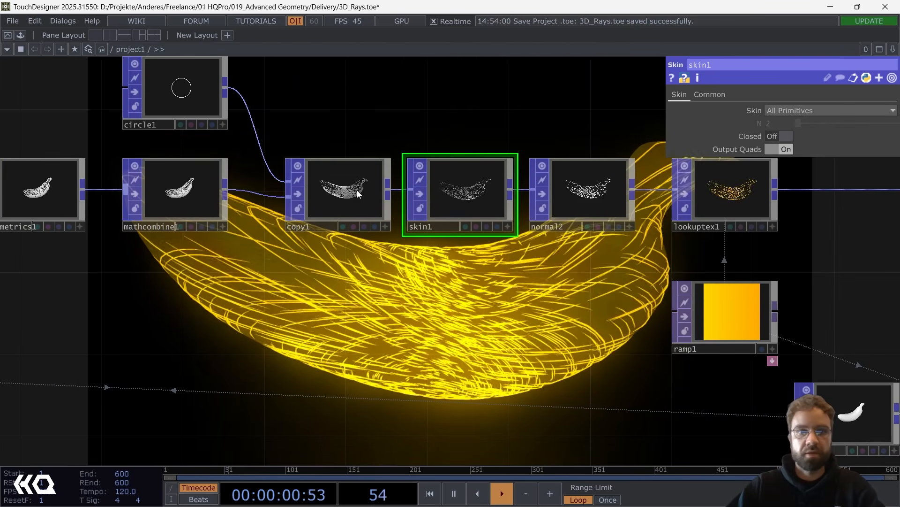
{"action": "left_click", "coordinate": [357, 190]}
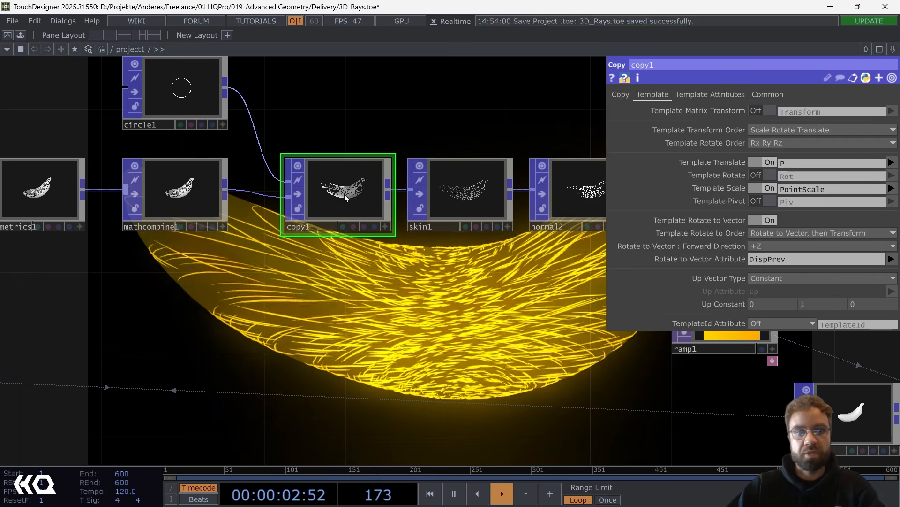
{"action": "scroll", "coordinate": [483, 196], "scroll_direction": "up", "scroll_amount": 2}
{"action": "left_click", "coordinate": [477, 199]}
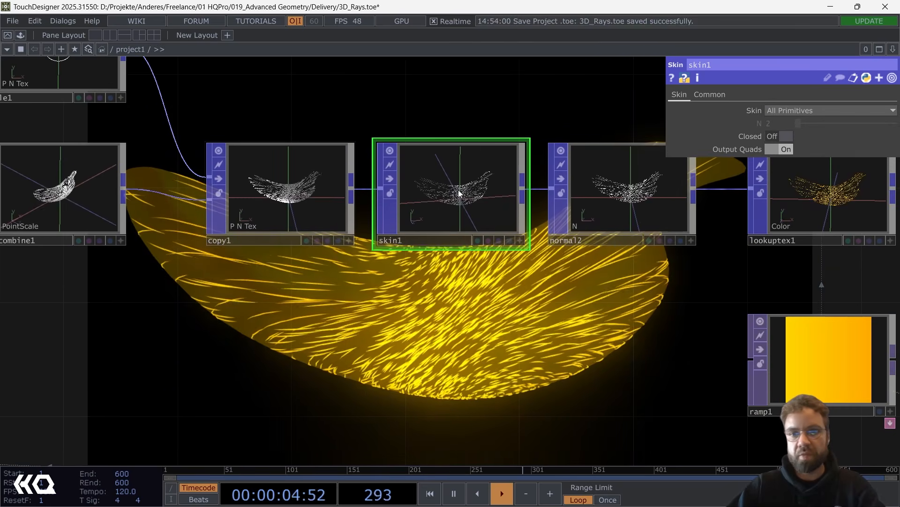
{"action": "scroll", "coordinate": [437, 226], "scroll_direction": "down", "scroll_amount": 3}
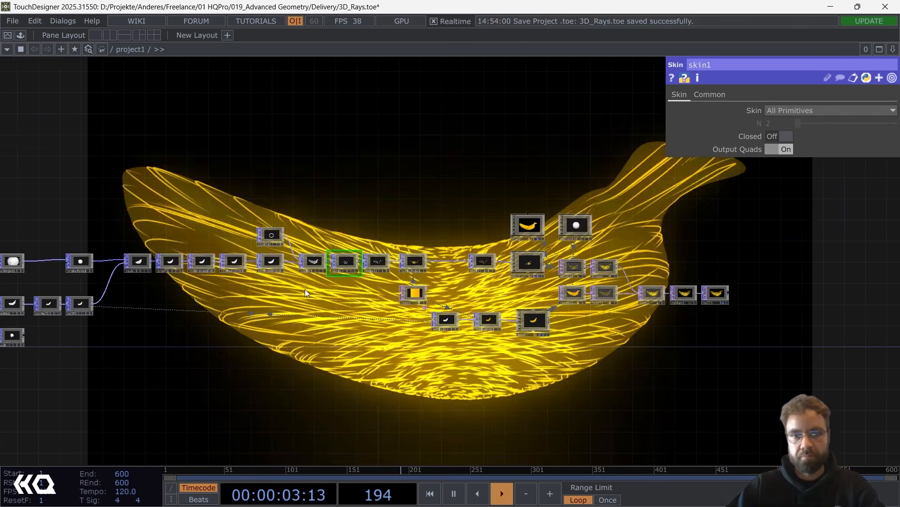
{"action": "left_click_drag", "start_coordinate": [304, 289], "coordinate": [388, 277]}
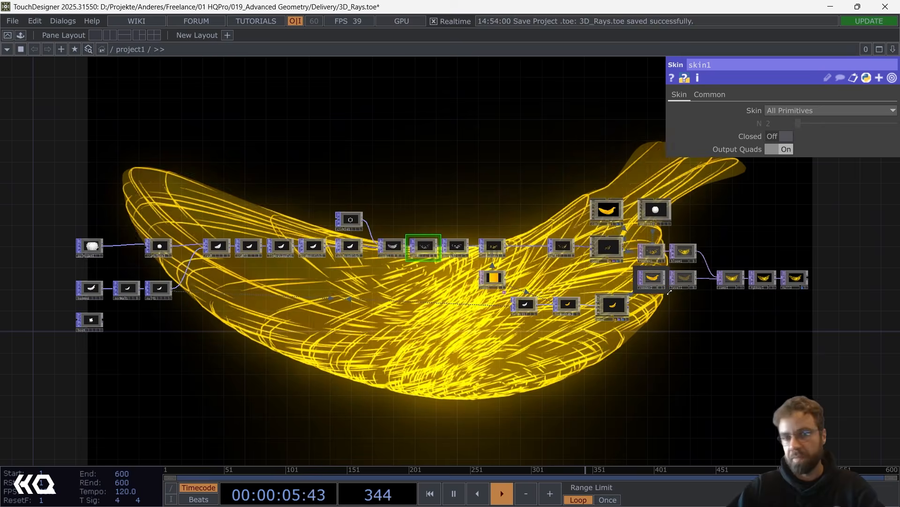
Try Box and Torus as the shape of the pointgen1 operator.
{"action": "scroll", "coordinate": [141, 248], "scroll_direction": "up", "scroll_amount": 3}
{"action": "left_click", "coordinate": [47, 245]}
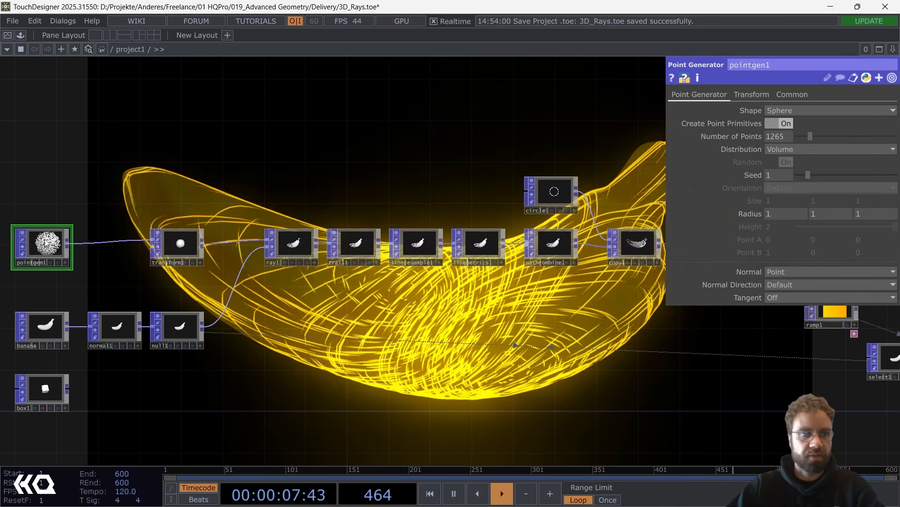
{"action": "left_click", "coordinate": [818, 110]}
{"action": "left_click", "coordinate": [775, 135]}
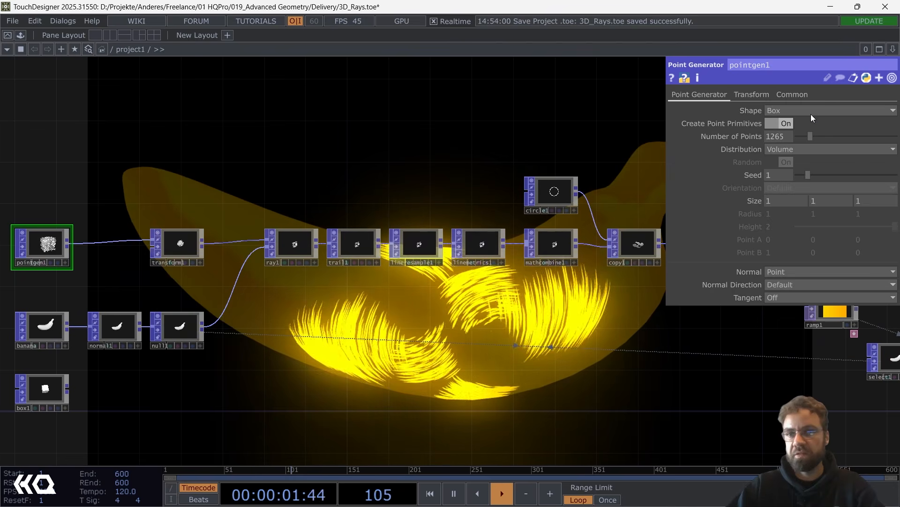
{"action": "left_click", "coordinate": [809, 112]}
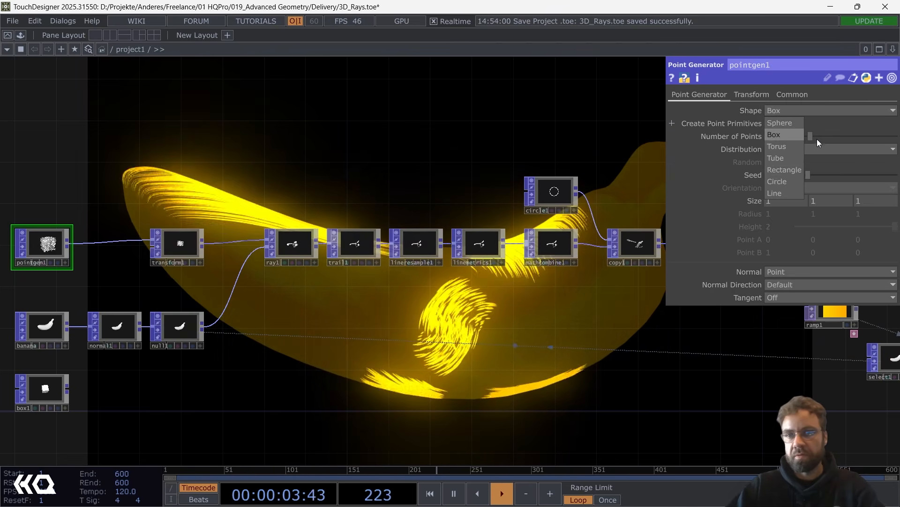
{"action": "left_click", "coordinate": [785, 146]}
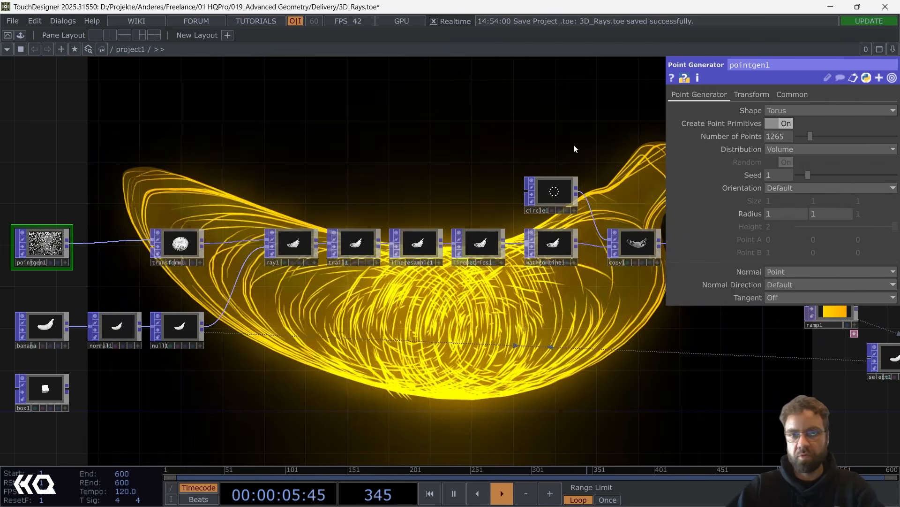
Delete all operators in project1 to leave an empty network.
{"action": "scroll", "coordinate": [485, 297], "scroll_direction": "down", "scroll_amount": 8}
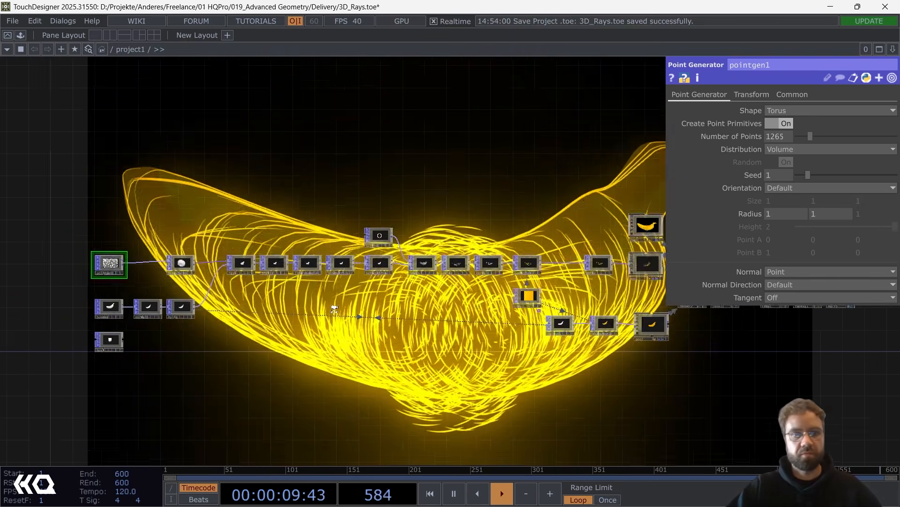
{"action": "key", "text": "h"}
{"action": "key", "text": "ctrl+a"}
{"action": "key", "text": "Delete"}
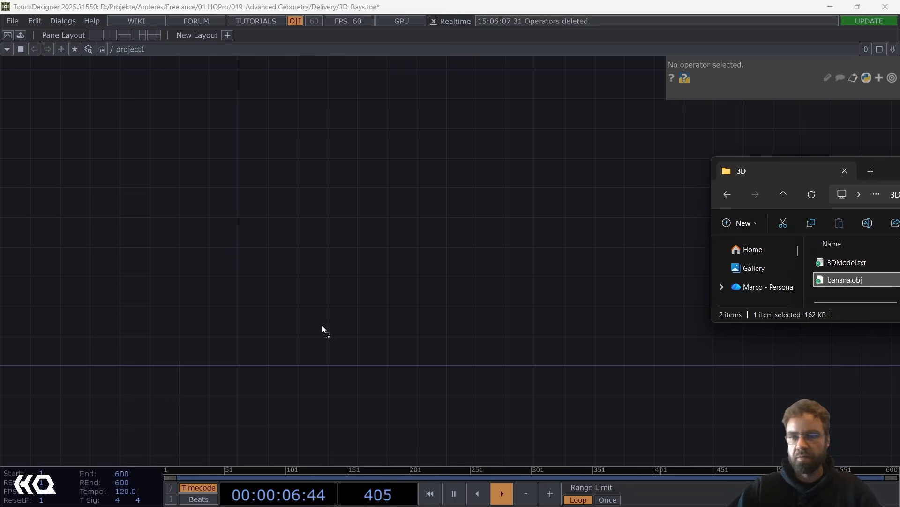
Import banana.obj from the 3D folder into the empty network as a File In operator.
{"action": "left_click_drag", "start_coordinate": [323, 326], "coordinate": [322, 326]}
{"action": "left_click", "coordinate": [432, 317]}
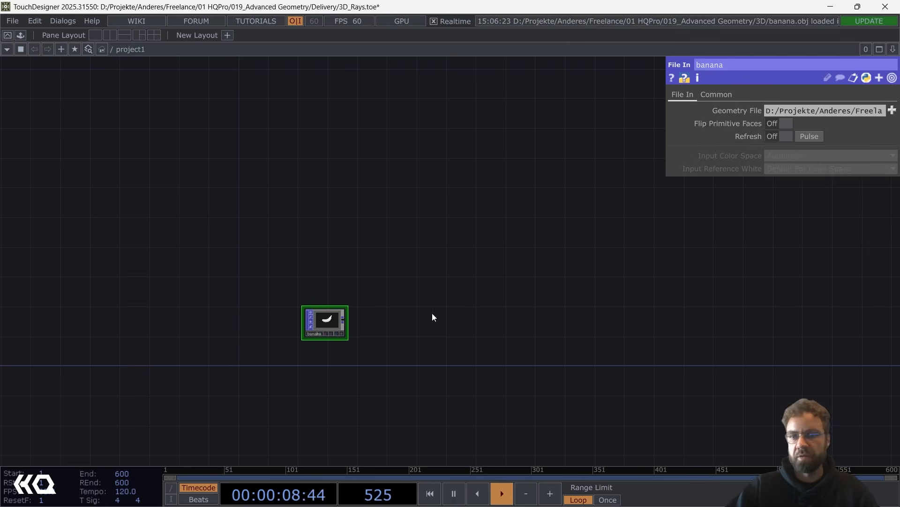
{"action": "scroll", "coordinate": [375, 314], "scroll_direction": "up", "scroll_amount": 3}
{"action": "left_click_drag", "start_coordinate": [432, 299], "coordinate": [451, 232]}
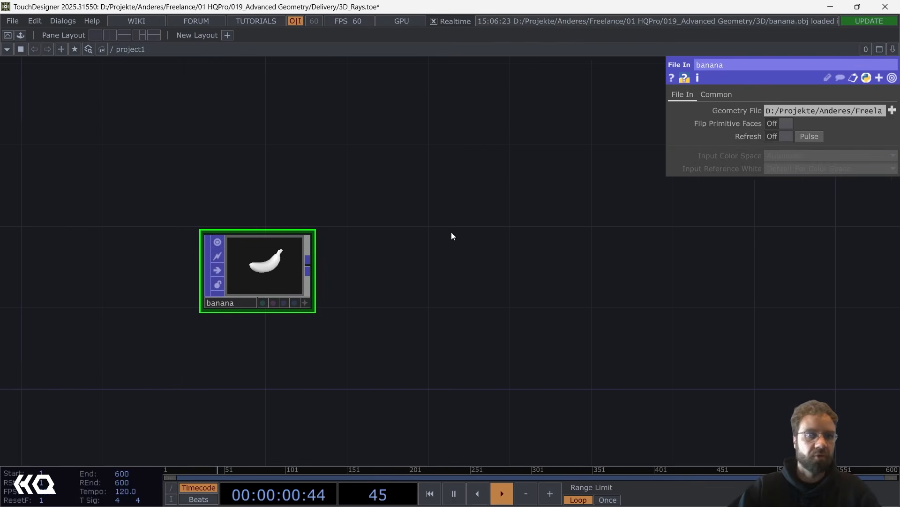
Add a Normal POP connected to the output of the banana operator.
{"action": "right_click", "coordinate": [309, 266]}
{"action": "type", "text": "nor"}
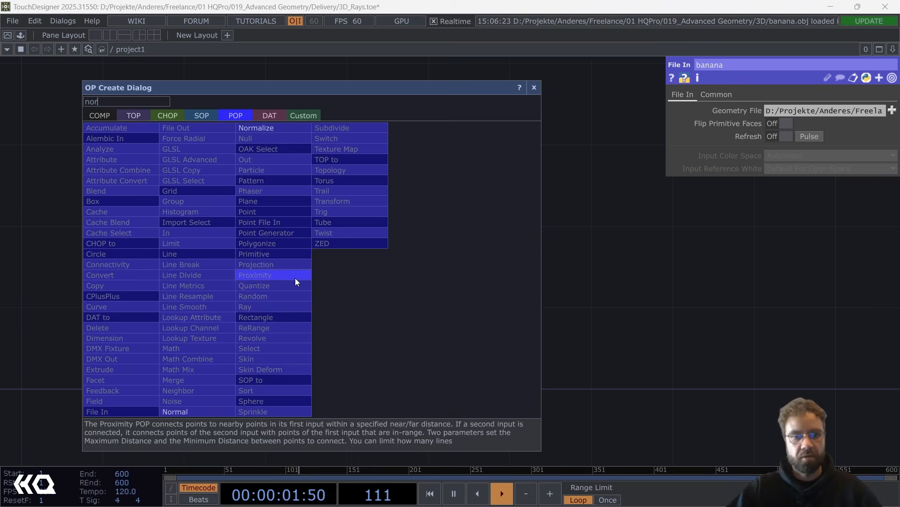
{"action": "left_click", "coordinate": [197, 410]}
{"action": "left_click", "coordinate": [431, 271]}
Add a Null POP connected to the output of normal1.
{"action": "right_click", "coordinate": [475, 264]}
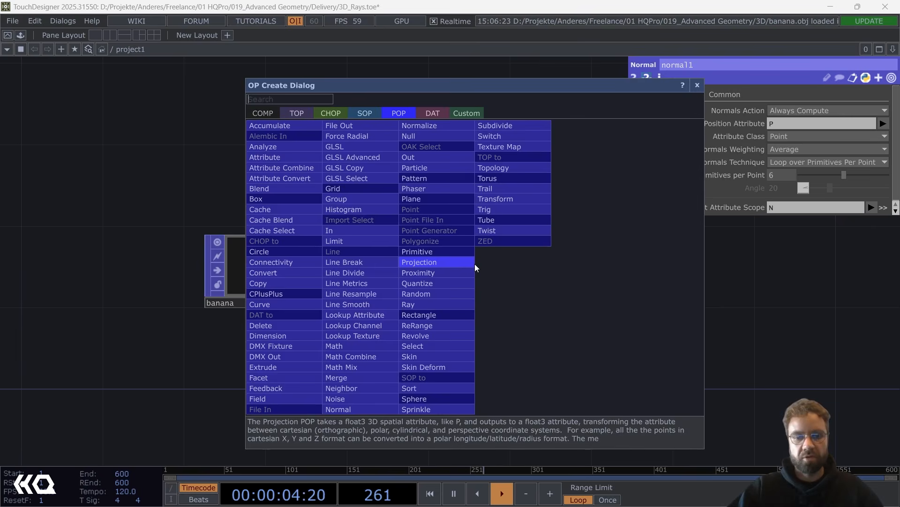
{"action": "type", "text": "nu"}
{"action": "left_click", "coordinate": [431, 136]}
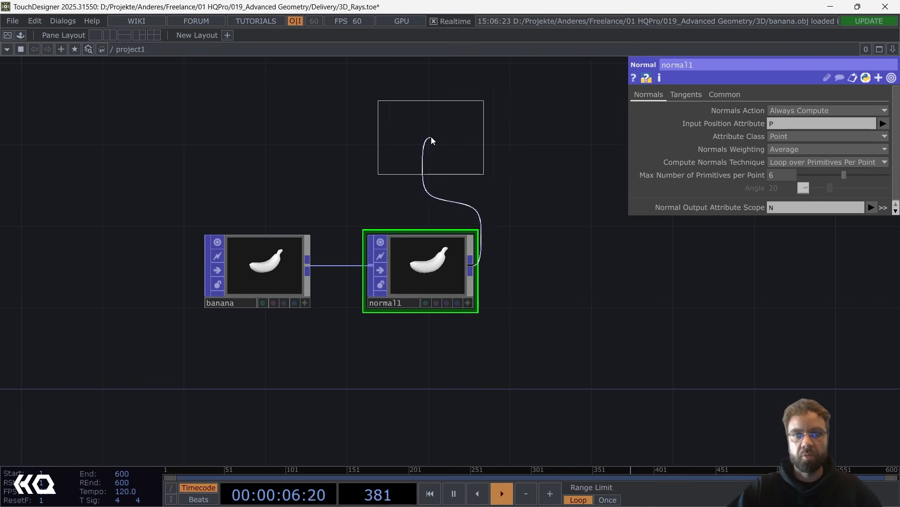
{"action": "left_click", "coordinate": [590, 263]}
Add a Point Generator POP above the banana operator.
{"action": "left_click_drag", "start_coordinate": [518, 176], "coordinate": [471, 197]}
{"action": "left_click_drag", "start_coordinate": [290, 159], "coordinate": [356, 188]}
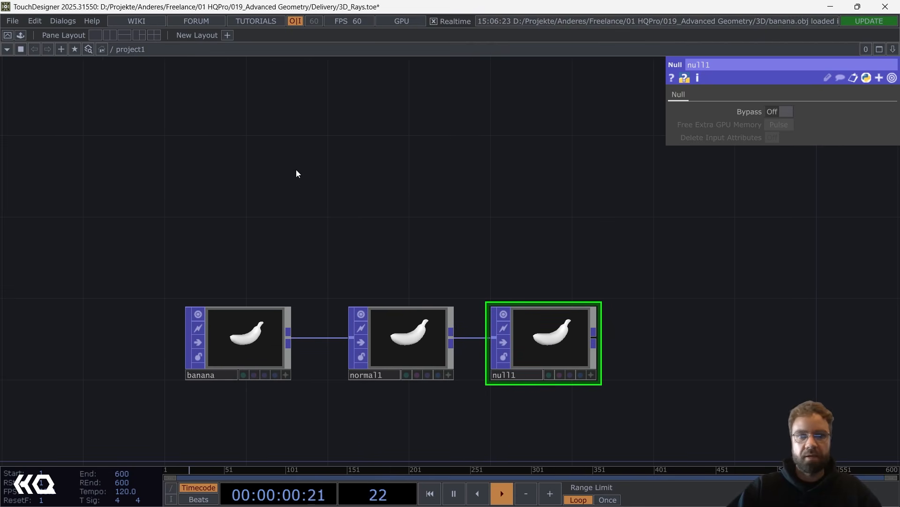
{"action": "key", "text": "Tab"}
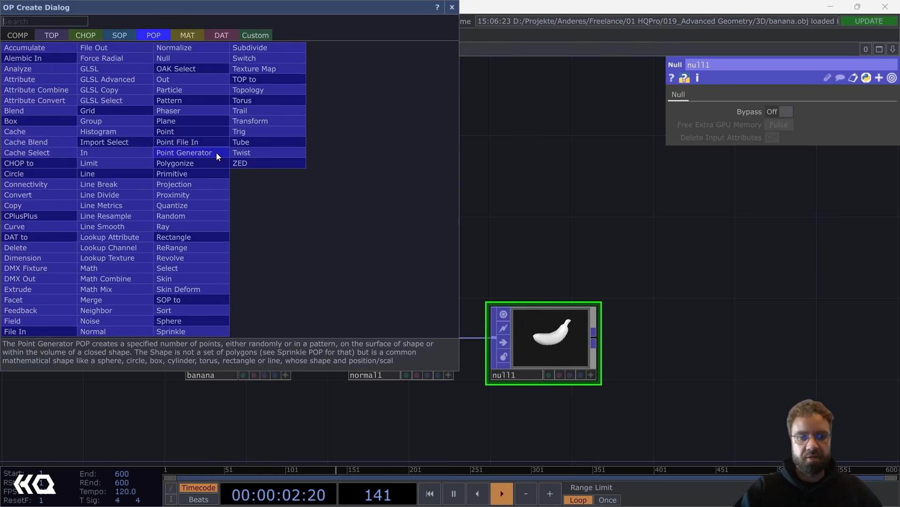
{"action": "type", "text": "poin"}
{"action": "left_click", "coordinate": [215, 153]}
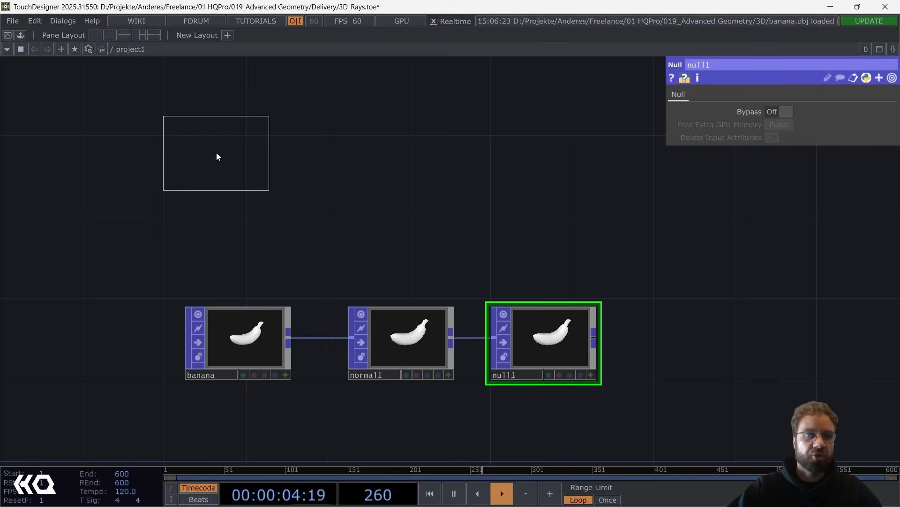
{"action": "left_click", "coordinate": [239, 179]}
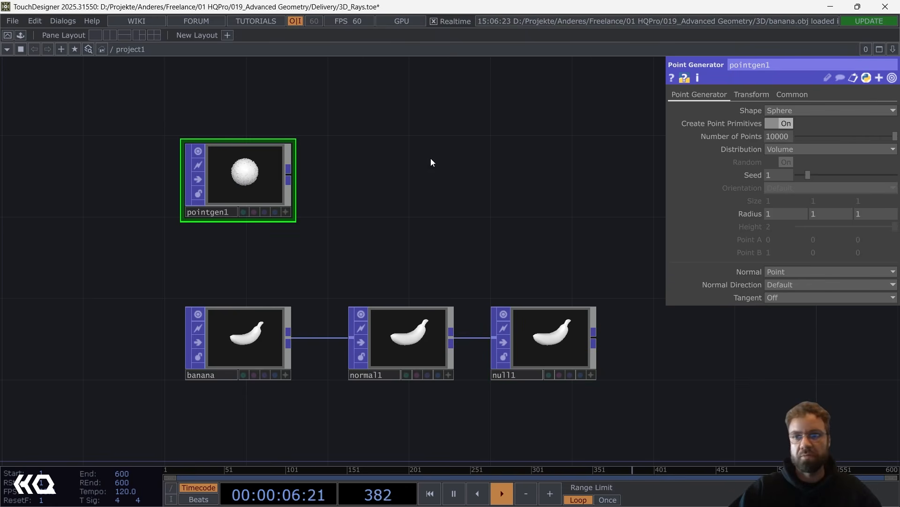
Set the point generator's number of points to 1000.
{"action": "scroll", "coordinate": [244, 161], "scroll_direction": "up", "scroll_amount": 2}
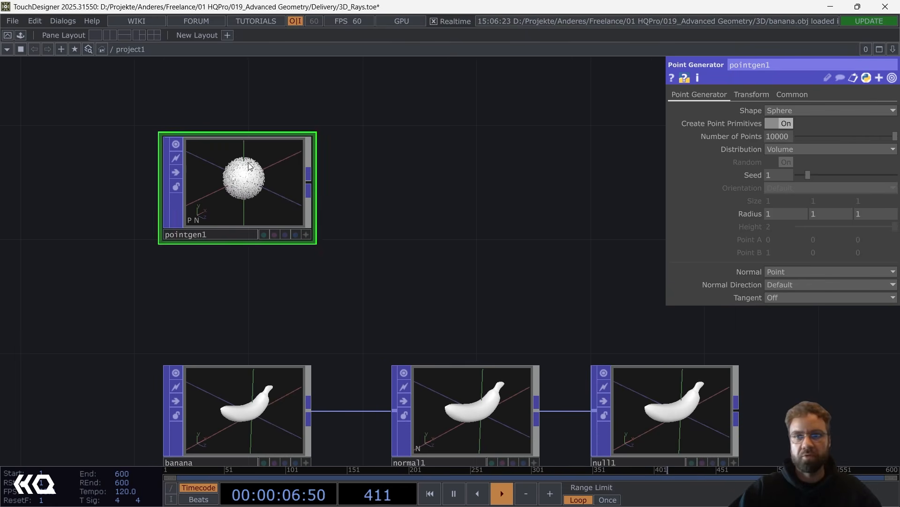
{"action": "left_click", "coordinate": [786, 138]}
{"action": "type", "text": "1000"}
{"action": "key", "text": "Return"}
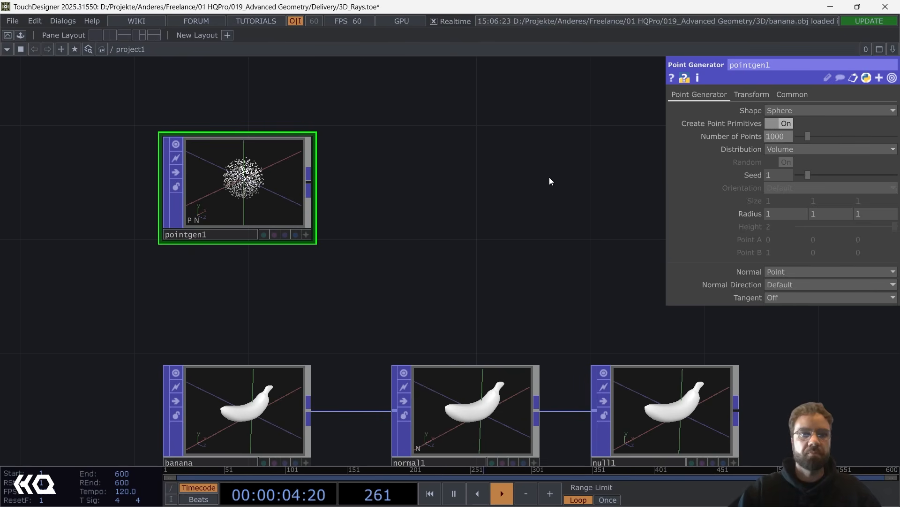
Add a Ray POP fed by the point generator's output, placed well beyond it in the upper row.
{"action": "left_click_drag", "start_coordinate": [516, 191], "coordinate": [407, 193]}
{"action": "scroll", "coordinate": [407, 192], "scroll_direction": "down", "scroll_amount": 4}
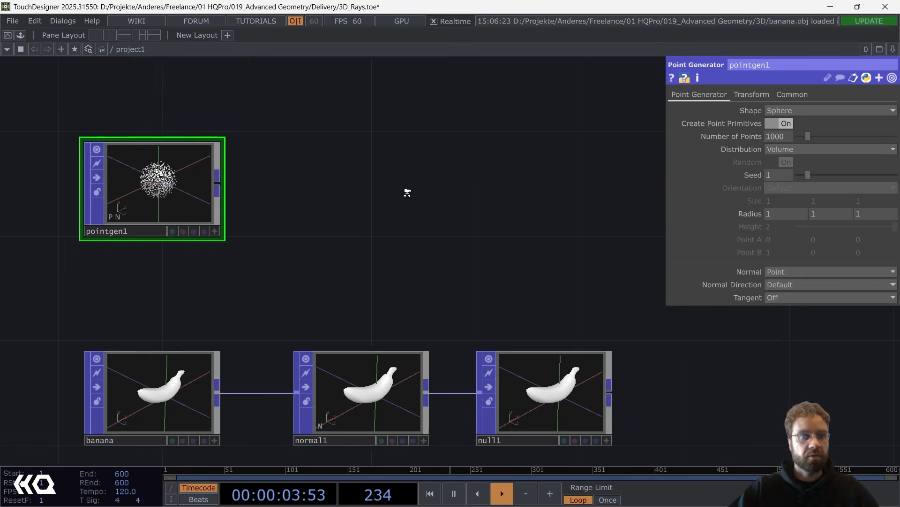
{"action": "right_click", "coordinate": [264, 183]}
{"action": "type", "text": "ray"}
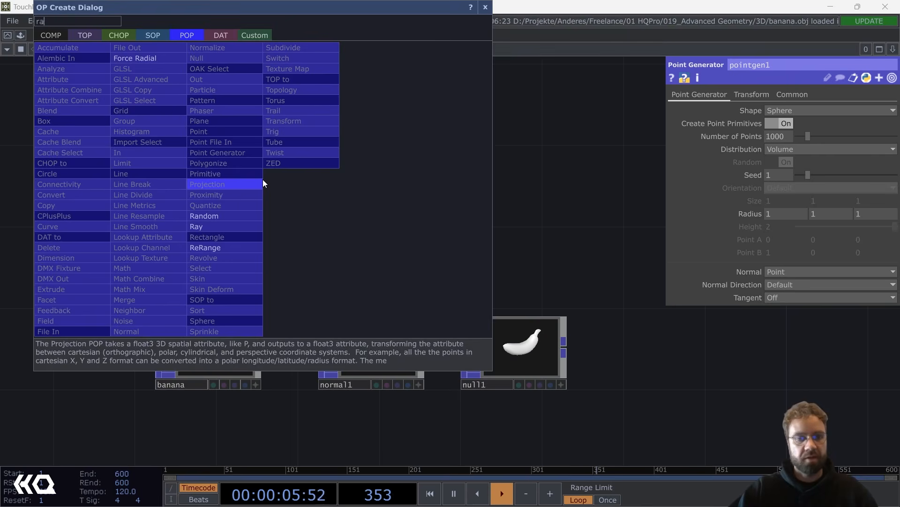
{"action": "left_click", "coordinate": [233, 227]}
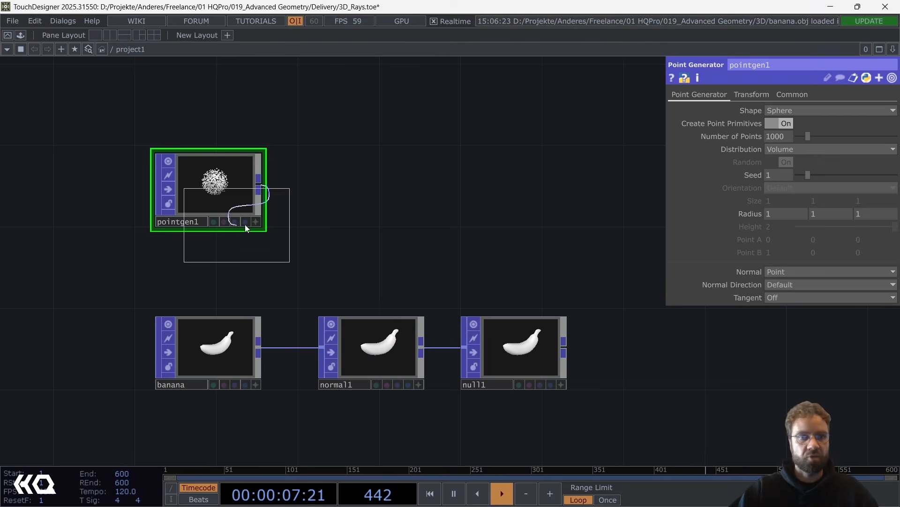
{"action": "left_click", "coordinate": [661, 184]}
{"action": "left_click_drag", "start_coordinate": [589, 179], "coordinate": [234, 168]}
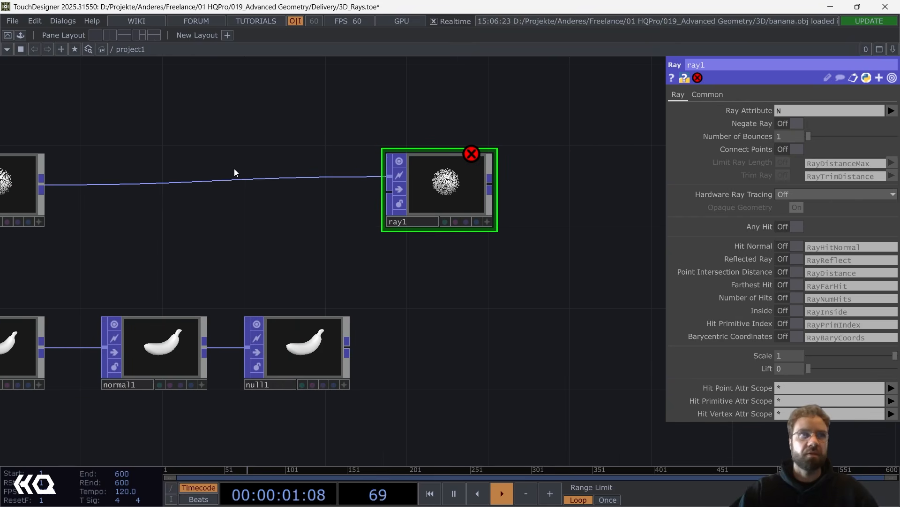
Connect the output of null1 to the second input of ray1.
{"action": "left_click_drag", "start_coordinate": [251, 155], "coordinate": [496, 150]}
{"action": "scroll", "coordinate": [197, 193], "scroll_direction": "up", "scroll_amount": 5}
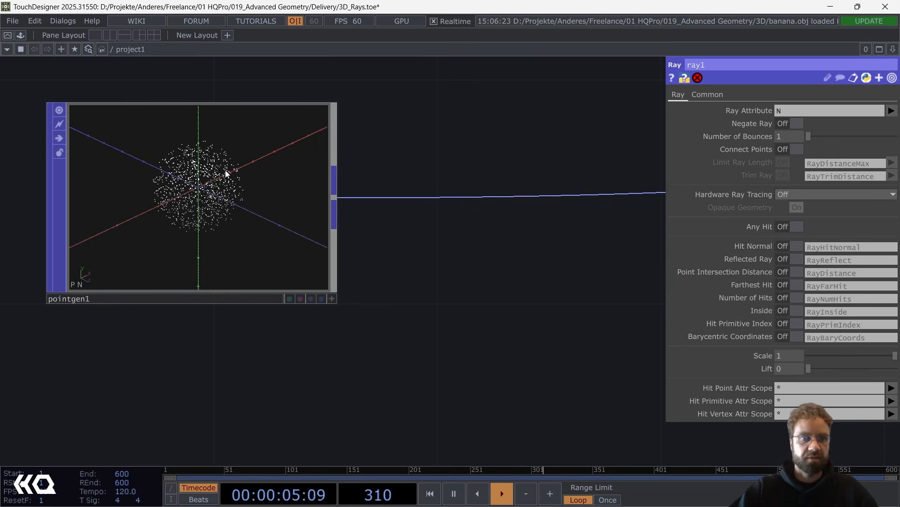
{"action": "scroll", "coordinate": [206, 180], "scroll_direction": "down", "scroll_amount": 3}
{"action": "left_click_drag", "start_coordinate": [369, 234], "coordinate": [271, 231]}
{"action": "scroll", "coordinate": [324, 228], "scroll_direction": "down", "scroll_amount": 2}
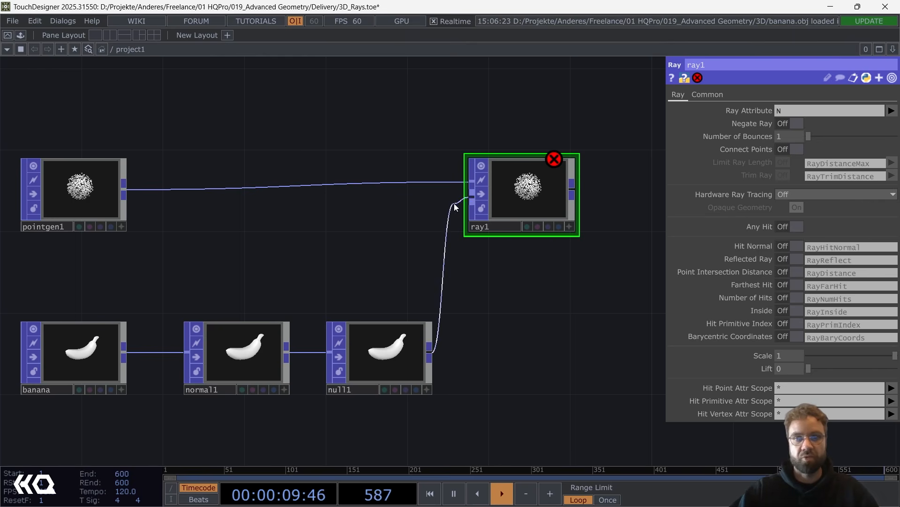
Examine the points projected onto the banana in ray1's viewer from a different angle.
{"action": "scroll", "coordinate": [527, 204], "scroll_direction": "up", "scroll_amount": 6}
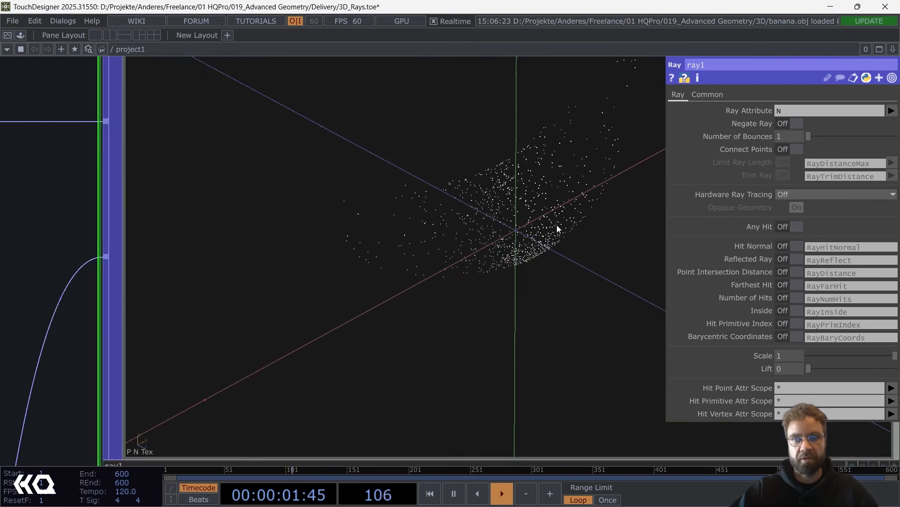
{"action": "scroll", "coordinate": [382, 207], "scroll_direction": "down", "scroll_amount": 3}
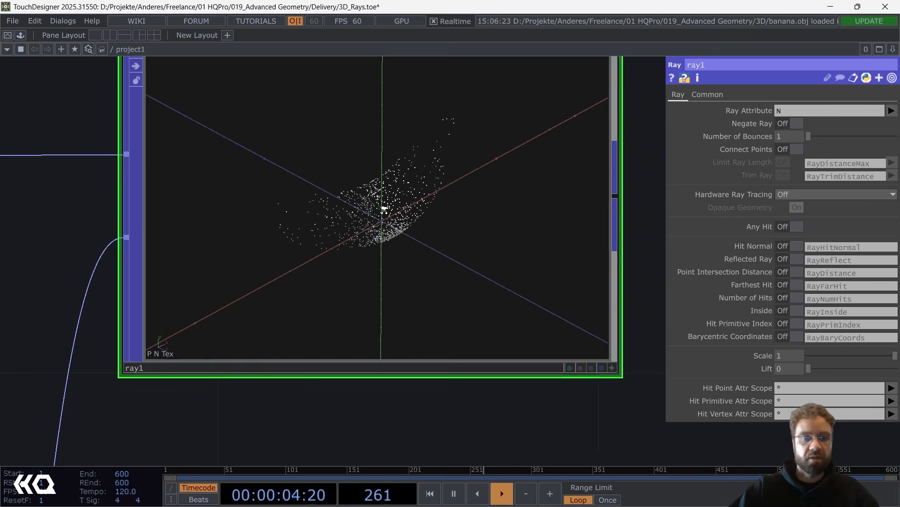
{"action": "scroll", "coordinate": [388, 211], "scroll_direction": "up", "scroll_amount": 3}
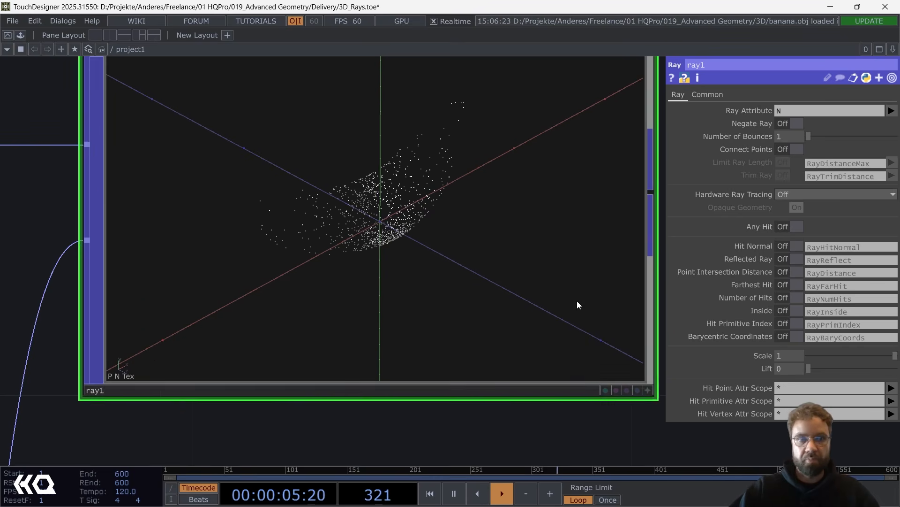
{"action": "left_click", "coordinate": [649, 390]}
{"action": "left_click_drag", "start_coordinate": [351, 191], "coordinate": [377, 212]}
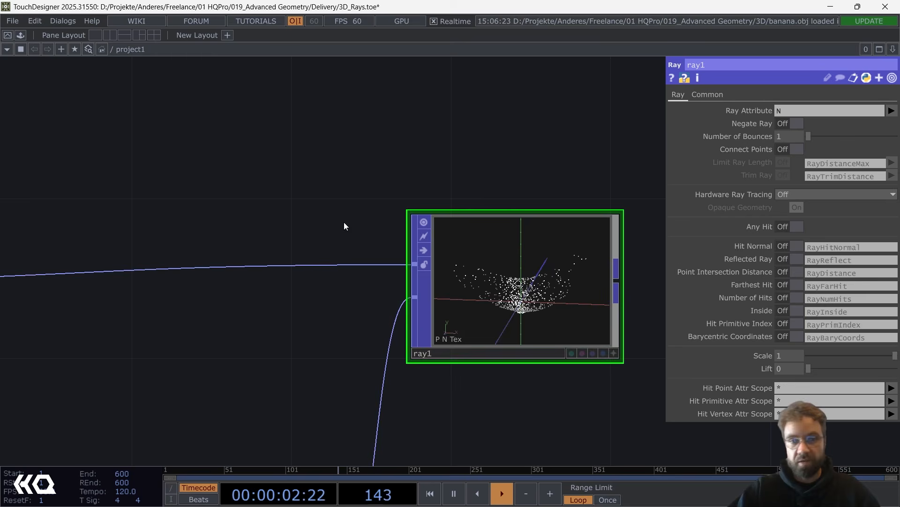
Display the N (Point) attribute as vectors in pointgen1's viewer and inspect the ray directions.
{"action": "left_click_drag", "start_coordinate": [394, 177], "coordinate": [652, 125]}
{"action": "left_click_drag", "start_coordinate": [211, 179], "coordinate": [327, 170]}
{"action": "scroll", "coordinate": [327, 170], "scroll_direction": "down", "scroll_amount": 7}
{"action": "scroll", "coordinate": [173, 193], "scroll_direction": "up", "scroll_amount": 8}
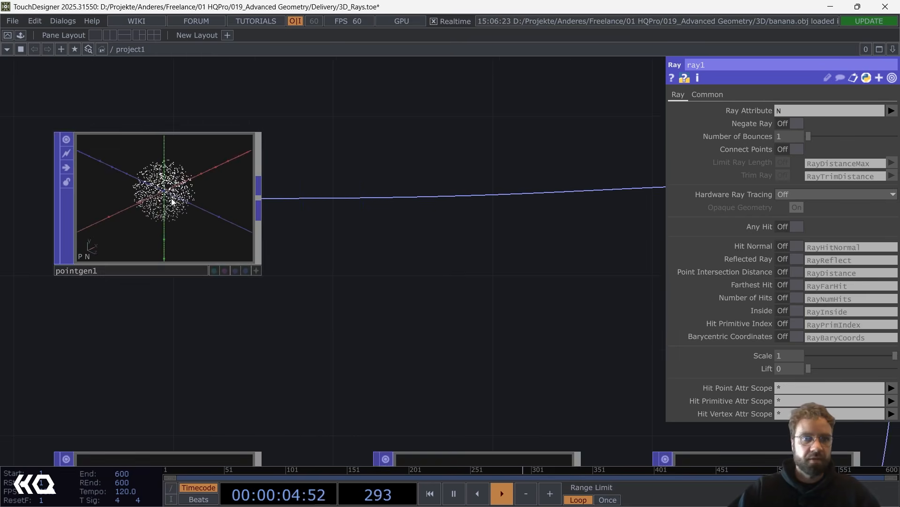
{"action": "left_click_drag", "start_coordinate": [412, 282], "coordinate": [610, 355]}
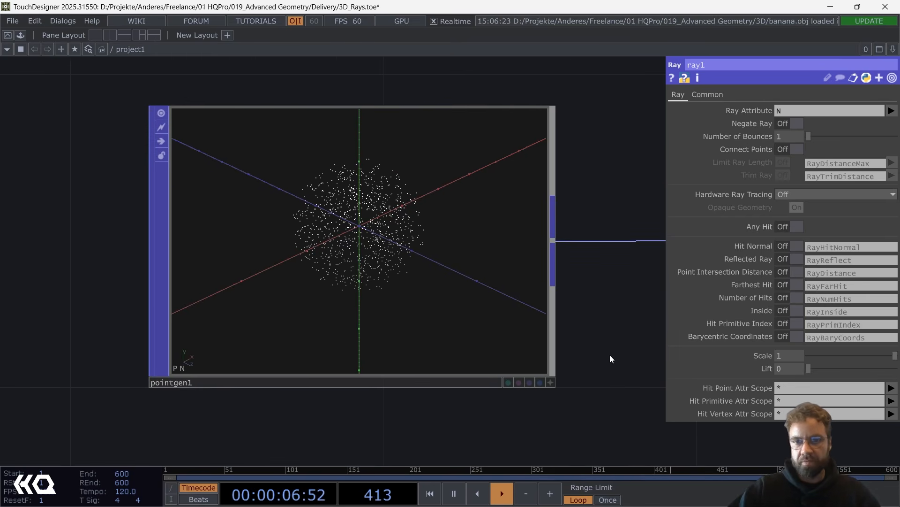
{"action": "scroll", "coordinate": [551, 381], "scroll_direction": "up", "scroll_amount": 3}
{"action": "left_click_drag", "start_coordinate": [618, 273], "coordinate": [675, 317]}
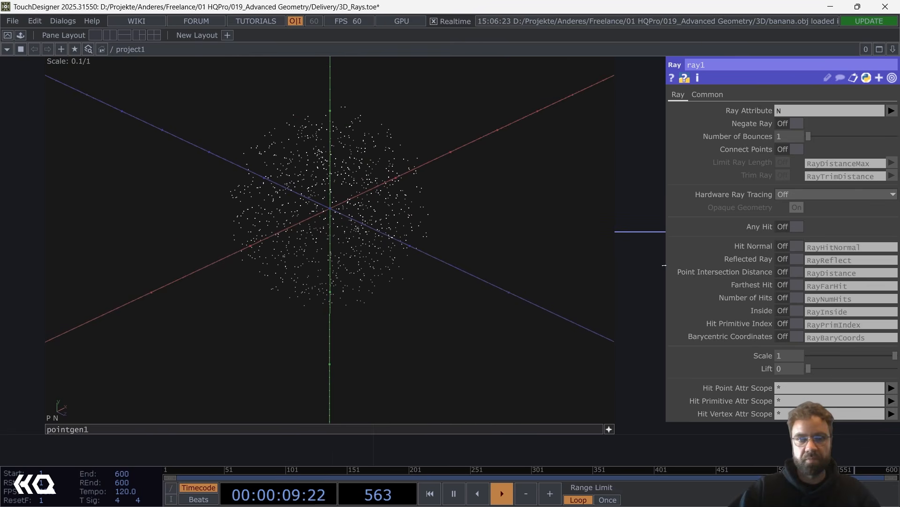
{"action": "left_click", "coordinate": [610, 429]}
{"action": "right_click", "coordinate": [366, 146]}
{"action": "mouse_move", "coordinate": [376, 218]}
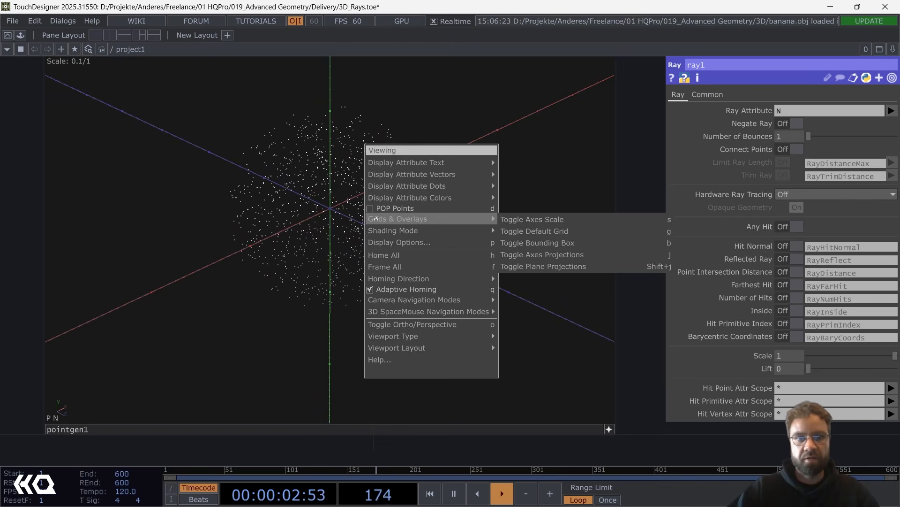
{"action": "mouse_move", "coordinate": [430, 188]}
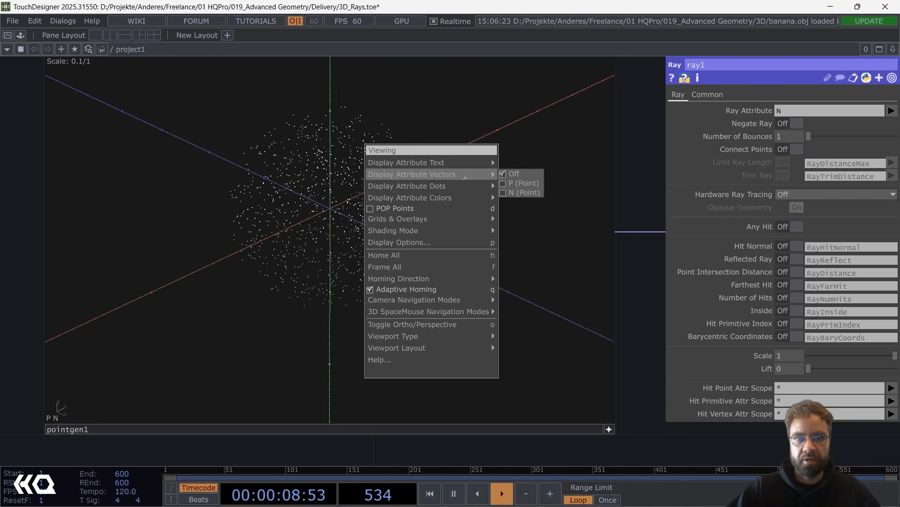
{"action": "left_click", "coordinate": [521, 193]}
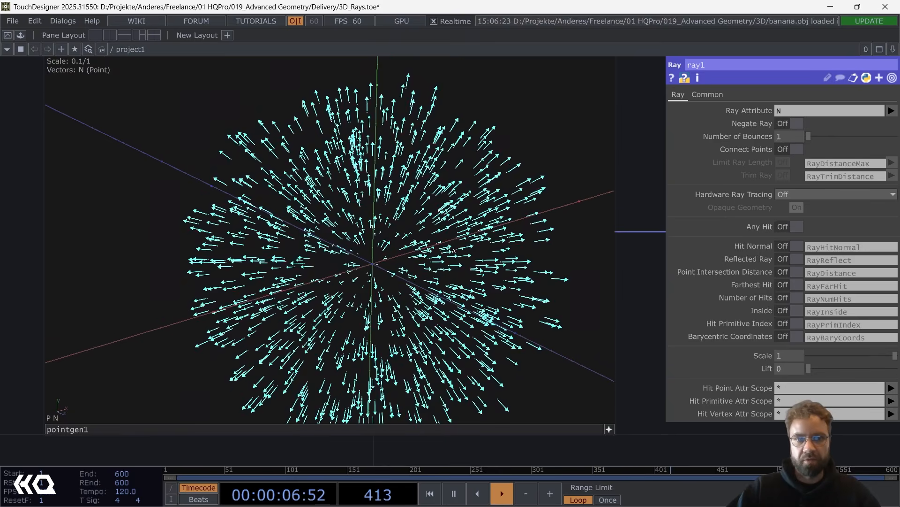
{"action": "left_click_drag", "start_coordinate": [622, 281], "coordinate": [533, 262]}
{"action": "left_click", "coordinate": [520, 409]}
Insert a Transform POP into the connection between pointgen1 and ray1.
{"action": "left_click_drag", "start_coordinate": [537, 334], "coordinate": [382, 329]}
{"action": "scroll", "coordinate": [381, 325], "scroll_direction": "down", "scroll_amount": 5}
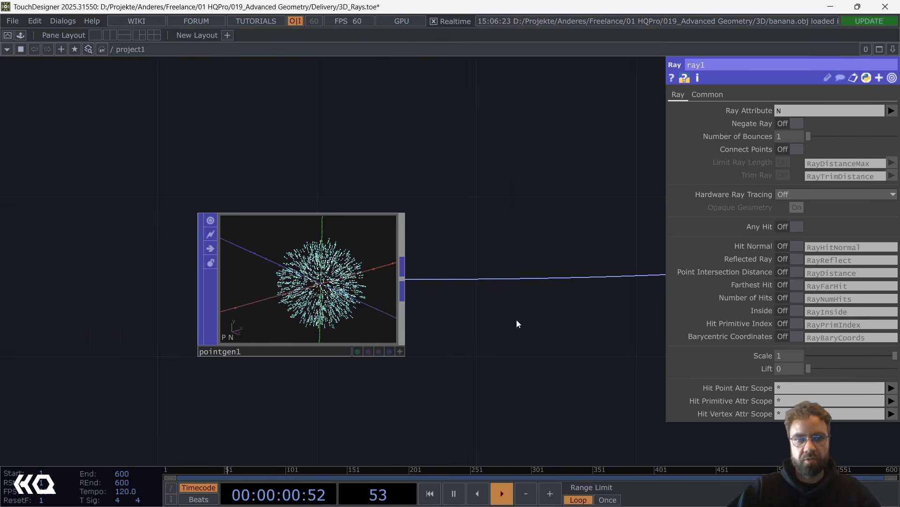
{"action": "left_click", "coordinate": [450, 277]}
{"action": "type", "text": "tra"}
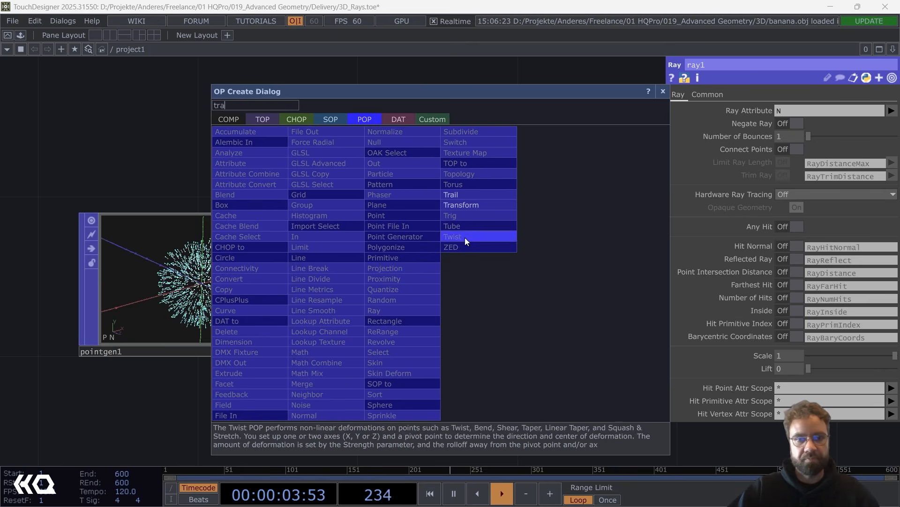
{"action": "left_click", "coordinate": [487, 205]}
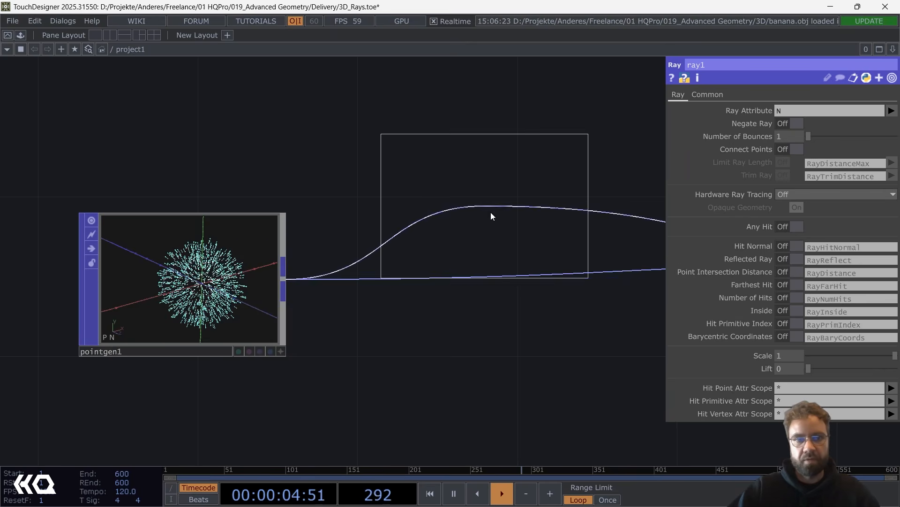
{"action": "left_click", "coordinate": [516, 279]}
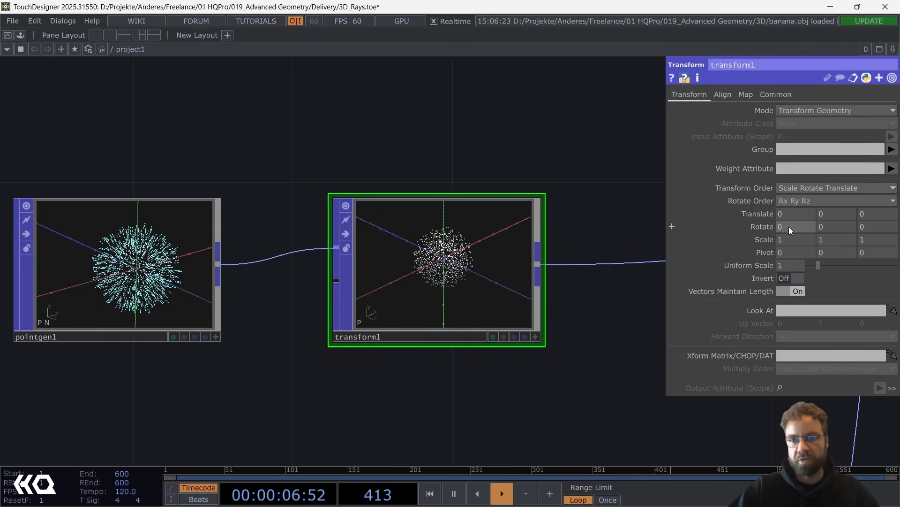
Drive transform1's X rotation with the expression absTime.seconds.
{"action": "left_click", "coordinate": [790, 226]}
{"action": "type", "text": "abs"}
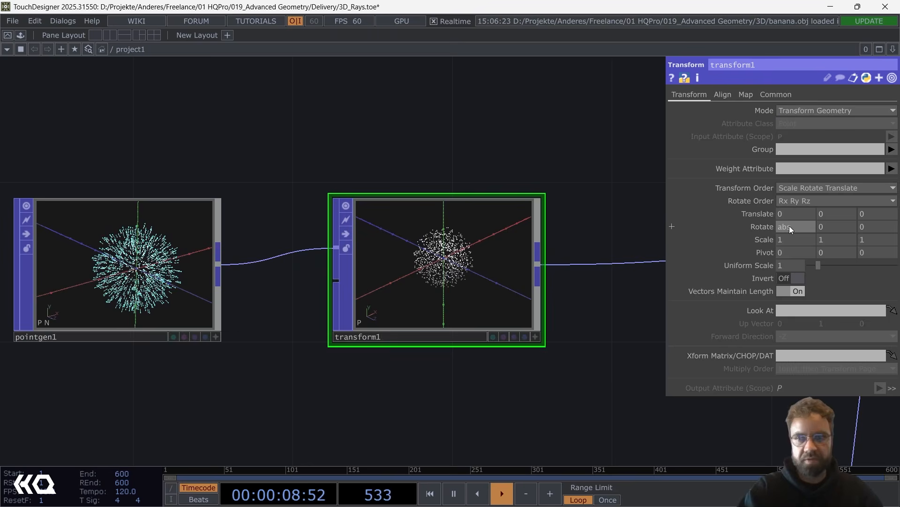
{"action": "type", "text": "Time.se"}
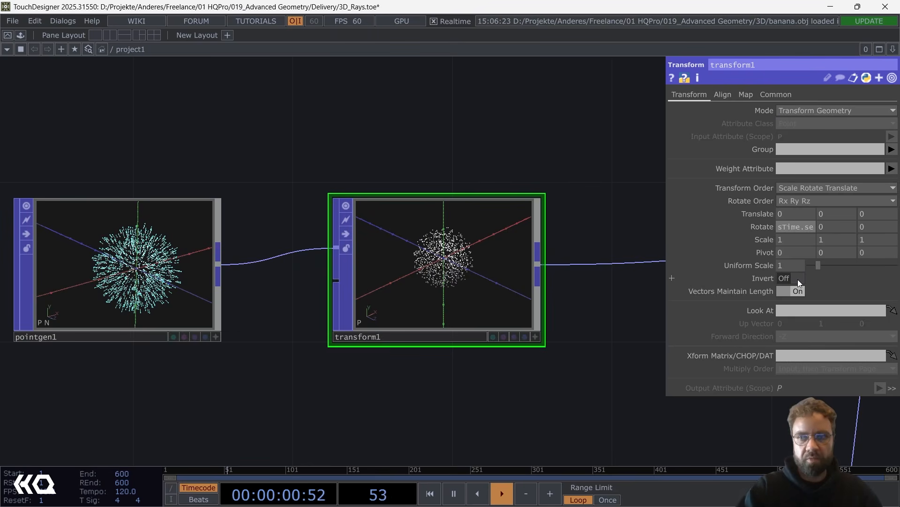
{"action": "type", "text": "c"}
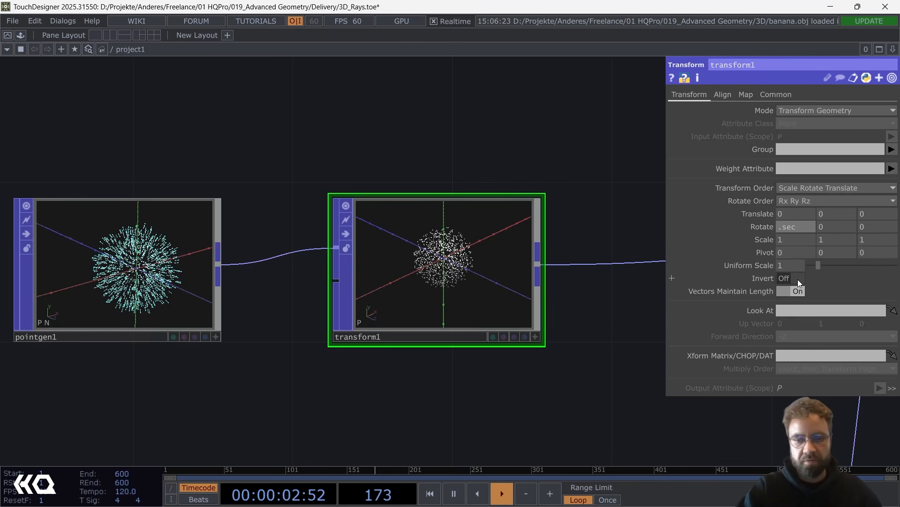
{"action": "type", "text": "ioonds"}
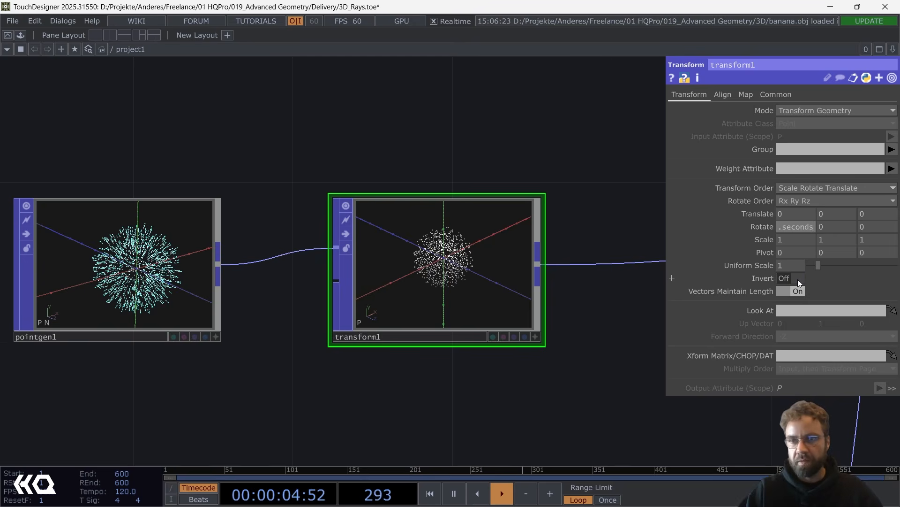
{"action": "key", "text": "Return"}
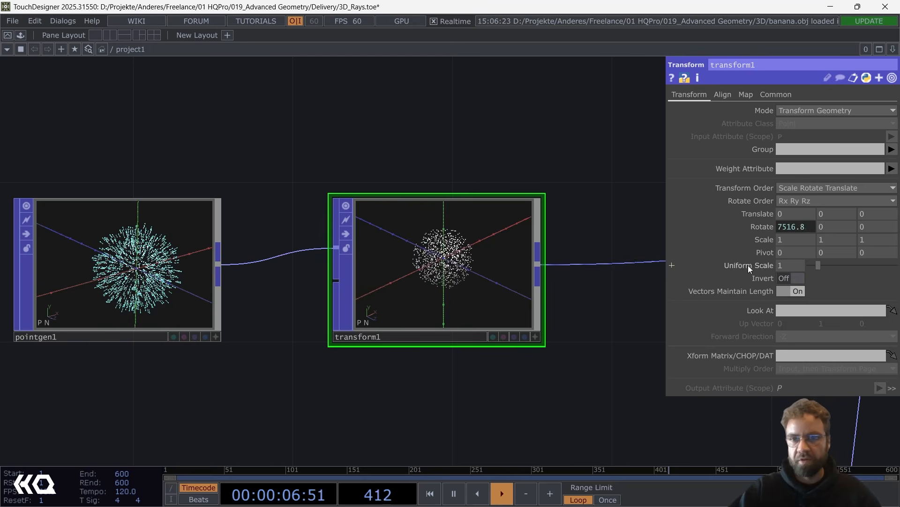
Speed up transform1's X rotation by changing its expression to absTime.seconds*10.
{"action": "scroll", "coordinate": [527, 257], "scroll_direction": "up", "scroll_amount": 3}
{"action": "left_click", "coordinate": [770, 227]}
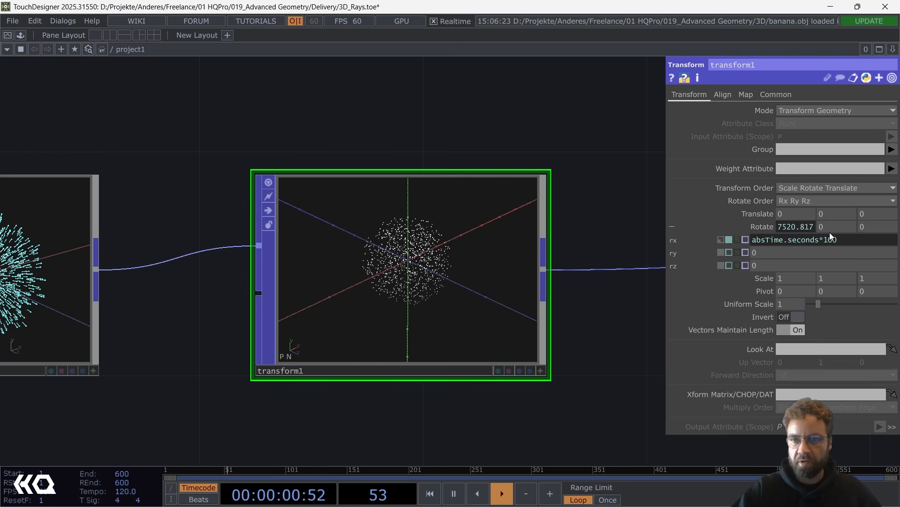
{"action": "type", "text": "*100"}
{"action": "key", "text": "BackSpace"}
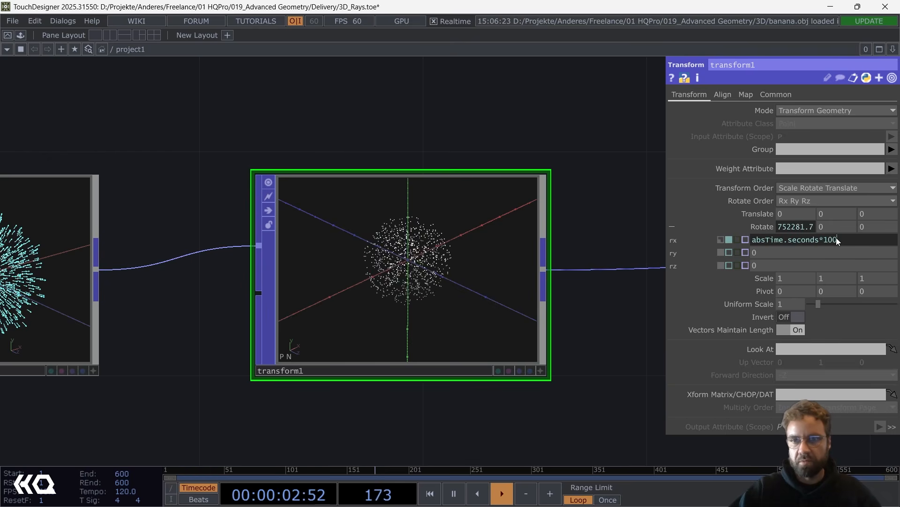
{"action": "key", "text": "Return"}
Examine how the projected points move across the banana surface in ray1's viewer.
{"action": "left_click_drag", "start_coordinate": [615, 226], "coordinate": [139, 174]}
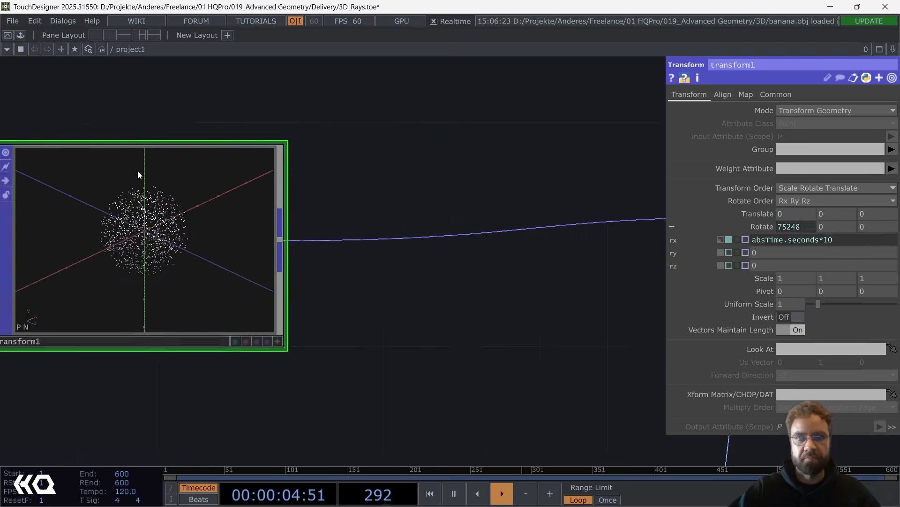
{"action": "scroll", "coordinate": [182, 176], "scroll_direction": "down", "scroll_amount": 5}
{"action": "scroll", "coordinate": [376, 195], "scroll_direction": "up", "scroll_amount": 5}
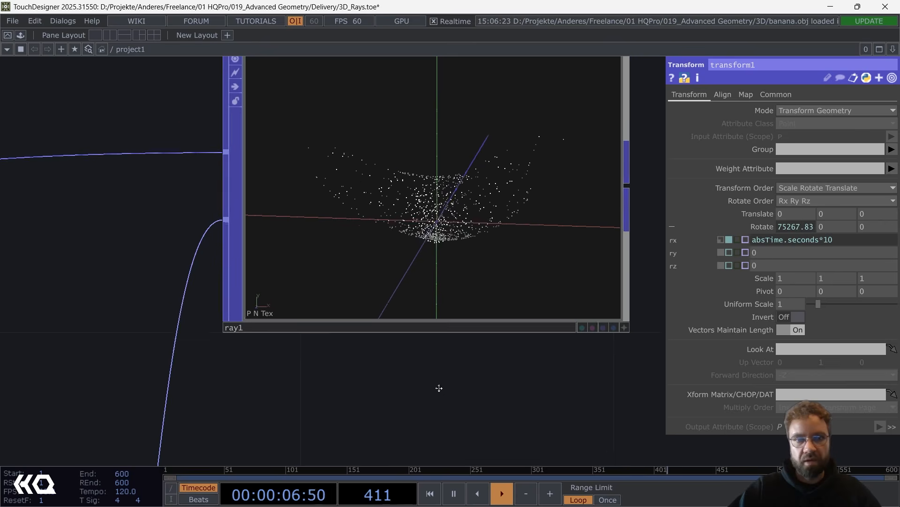
{"action": "scroll", "coordinate": [398, 283], "scroll_direction": "up", "scroll_amount": 2}
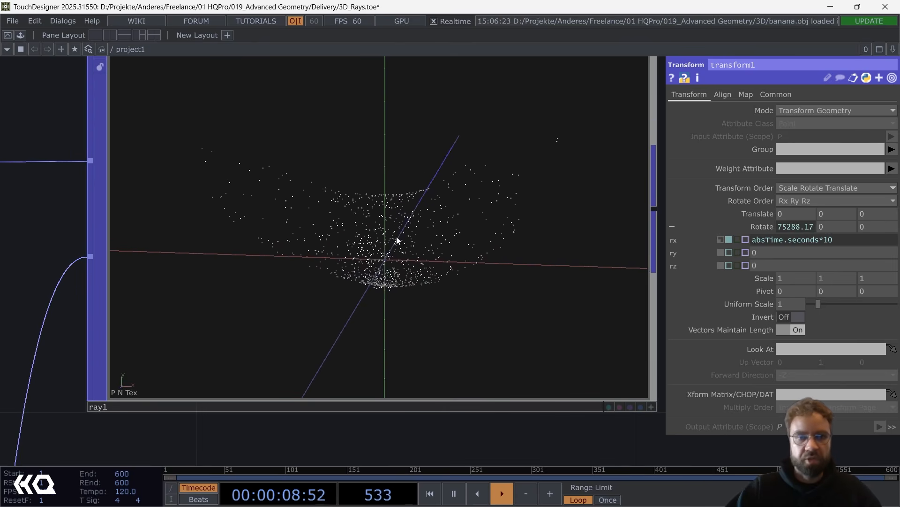
{"action": "left_click", "coordinate": [651, 406]}
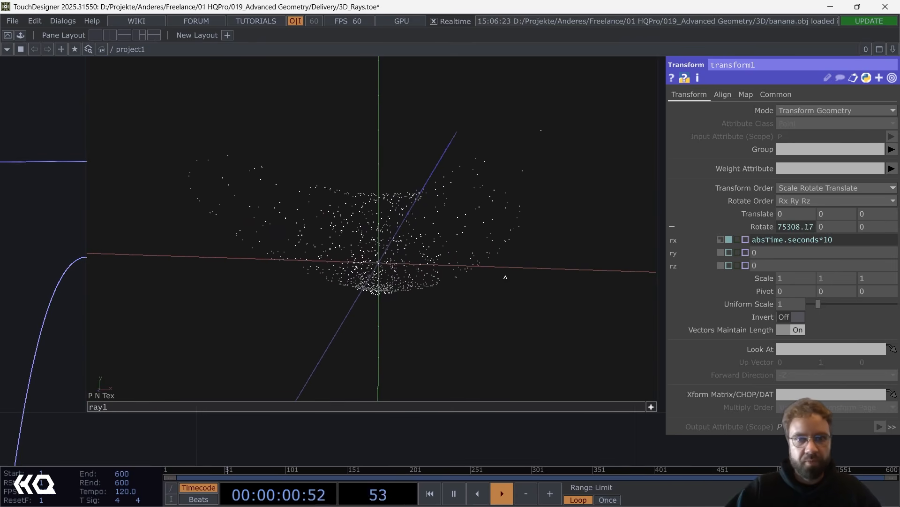
{"action": "left_click_drag", "start_coordinate": [371, 210], "coordinate": [399, 209]}
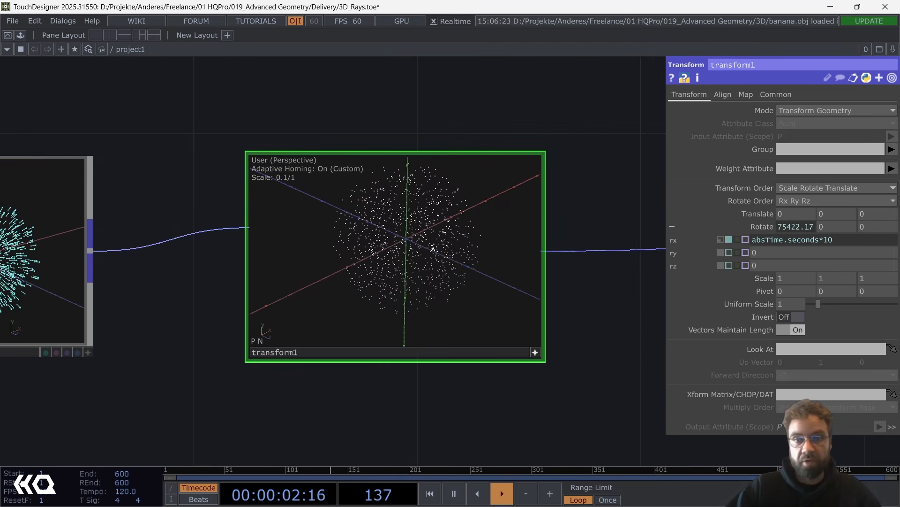
Display the N (Point) attribute as vectors in transform1's viewer and orbit around the rotating points.
{"action": "right_click", "coordinate": [420, 171]}
{"action": "mouse_move", "coordinate": [498, 200]}
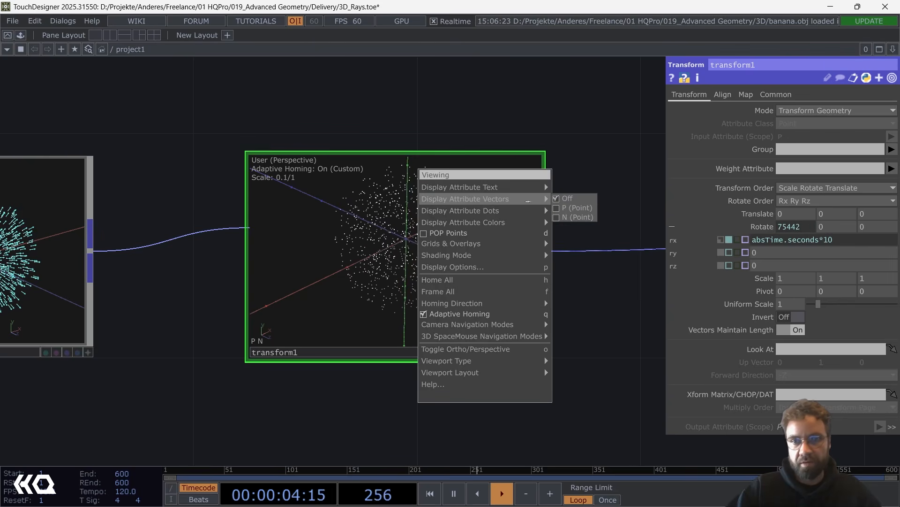
{"action": "left_click", "coordinate": [578, 217]}
{"action": "left_click_drag", "start_coordinate": [532, 231], "coordinate": [374, 234]}
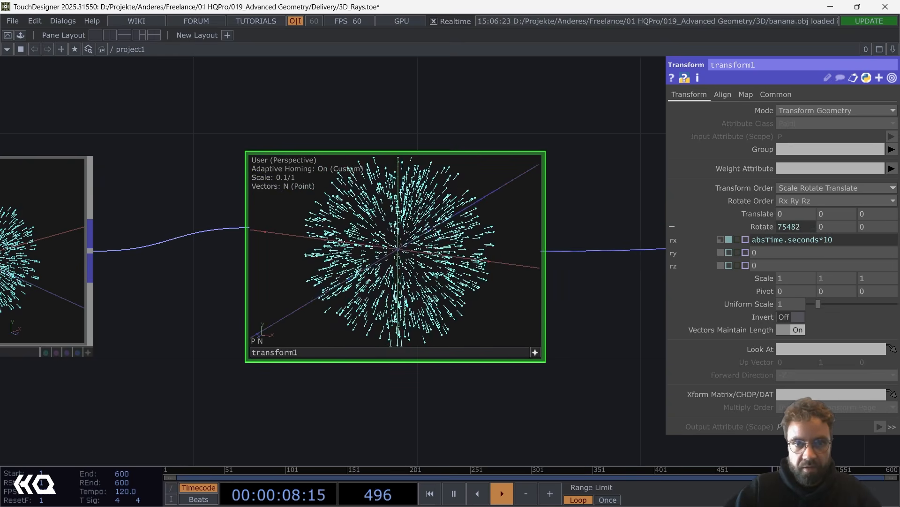
{"action": "left_click_drag", "start_coordinate": [498, 256], "coordinate": [493, 250], "text": "alt"}
{"action": "scroll", "coordinate": [492, 250], "scroll_direction": "down", "scroll_amount": 5}
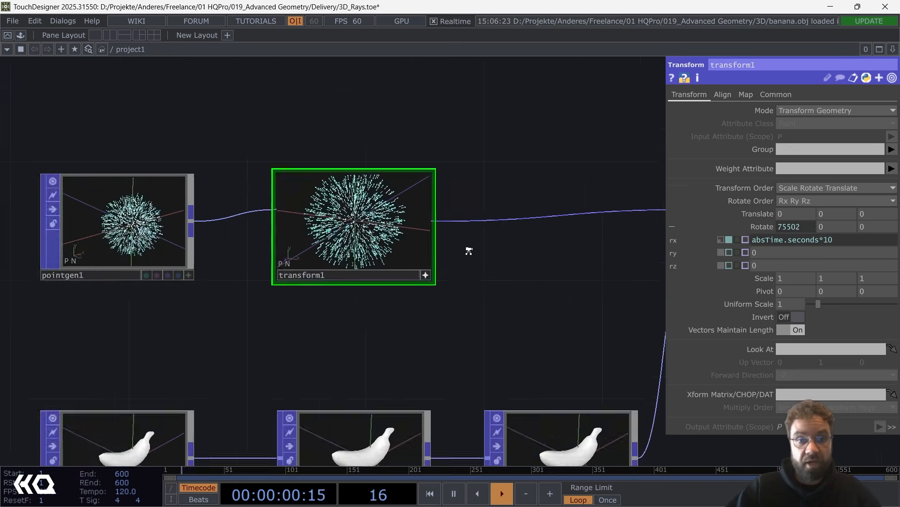
Examine the rotating normal vectors in transform1's viewer and the resulting projected points in ray1's viewer.
{"action": "scroll", "coordinate": [454, 254], "scroll_direction": "up", "scroll_amount": 6}
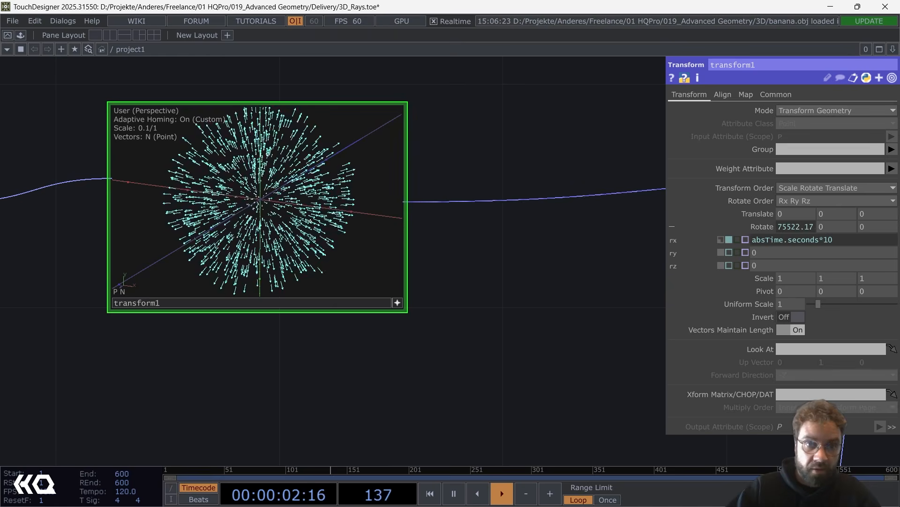
{"action": "scroll", "coordinate": [469, 261], "scroll_direction": "down", "scroll_amount": 4}
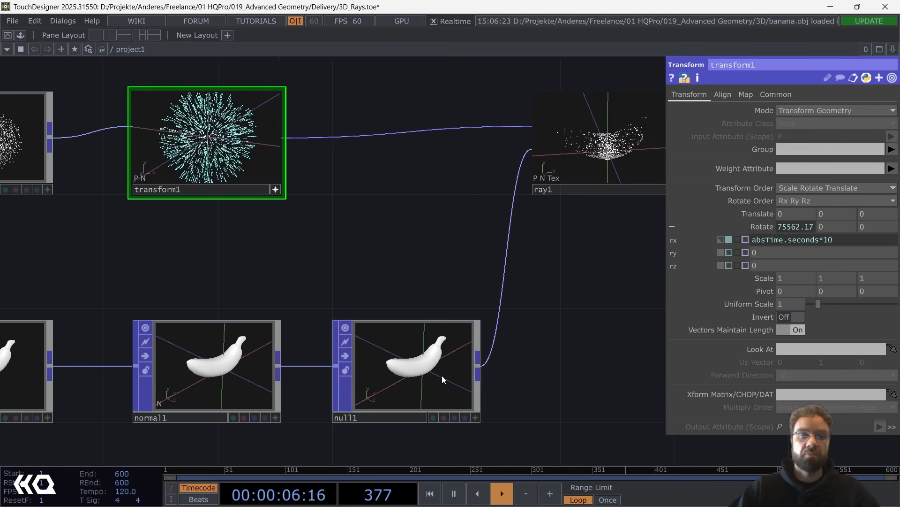
{"action": "left_click_drag", "start_coordinate": [319, 285], "coordinate": [153, 348]}
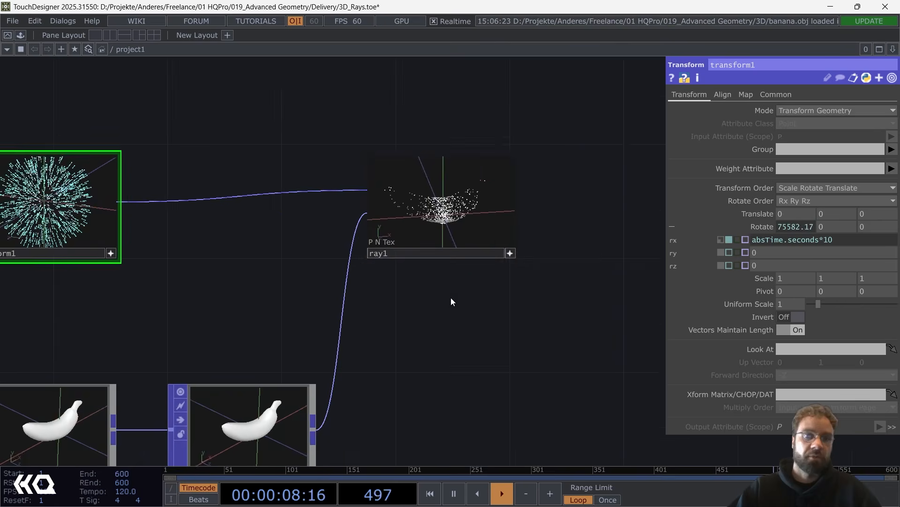
{"action": "left_click_drag", "start_coordinate": [452, 298], "coordinate": [408, 353]}
{"action": "middle_click_drag", "start_coordinate": [479, 255], "coordinate": [492, 284]}
{"action": "scroll", "coordinate": [494, 285], "scroll_direction": "down", "scroll_amount": 4}
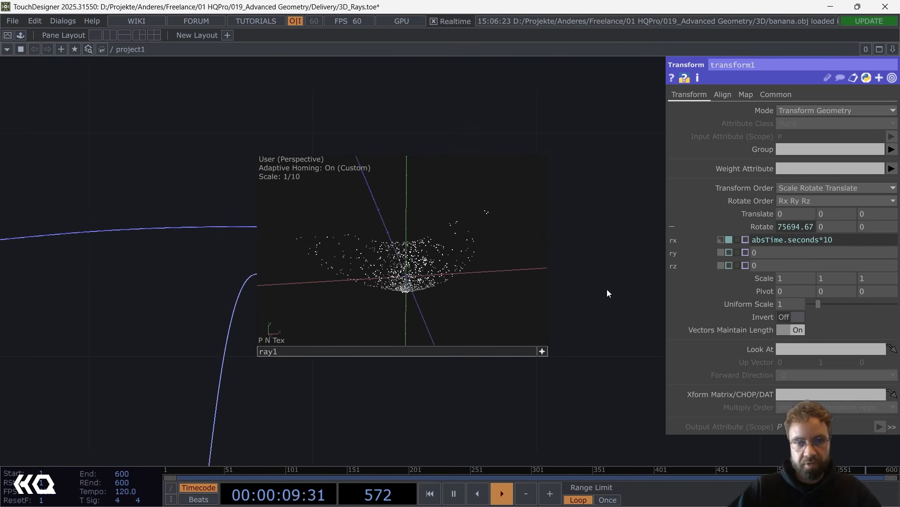
{"action": "scroll", "coordinate": [619, 285], "scroll_direction": "down", "scroll_amount": 3}
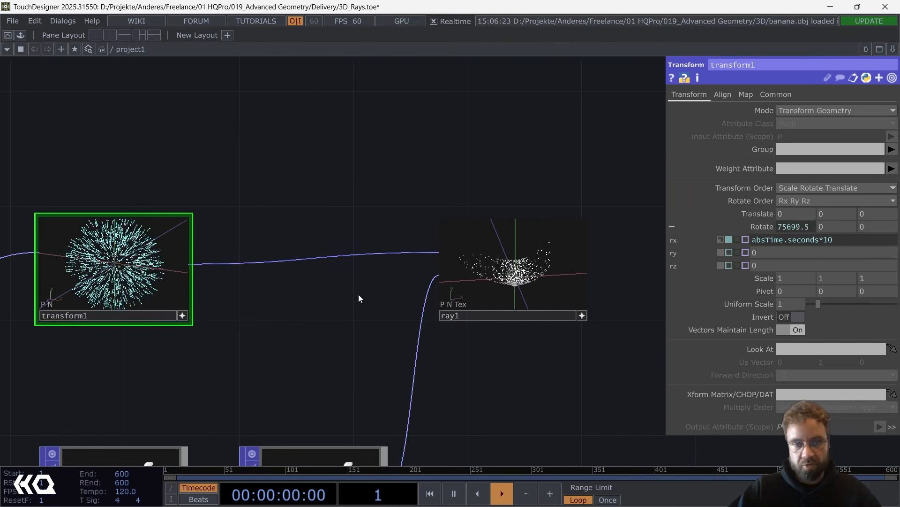
Show pointgen1's parameters and review its number of points against the projection in ray1's viewer.
{"action": "left_click_drag", "start_coordinate": [197, 353], "coordinate": [501, 340]}
{"action": "left_click", "coordinate": [194, 260]}
{"action": "left_click_drag", "start_coordinate": [381, 321], "coordinate": [115, 308]}
{"action": "scroll", "coordinate": [563, 327], "scroll_direction": "up", "scroll_amount": 4}
{"action": "left_click_drag", "start_coordinate": [650, 278], "coordinate": [530, 366]}
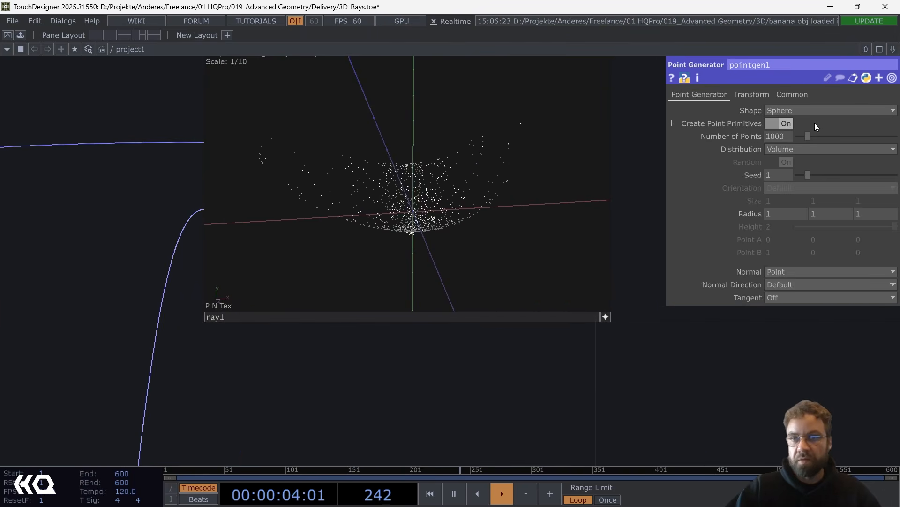
{"action": "mouse_move", "coordinate": [807, 133]}
{"action": "left_mouse_down"}
{"action": "mouse_move", "coordinate": [834, 131]}
{"action": "mouse_move", "coordinate": [807, 133]}
{"action": "left_mouse_up"}
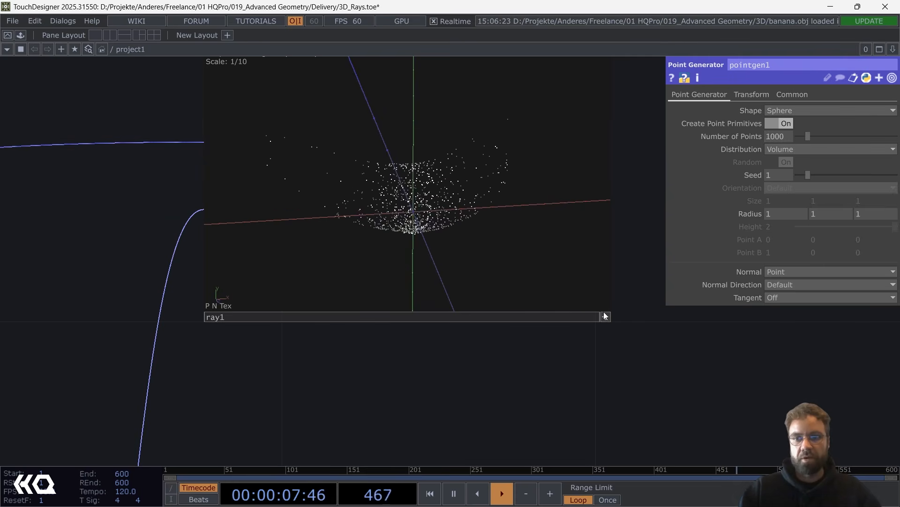
Add a Trail POP connected to ray1's output and inspect the trails it draws along the banana.
{"action": "scroll", "coordinate": [653, 334], "scroll_direction": "down", "scroll_amount": 5}
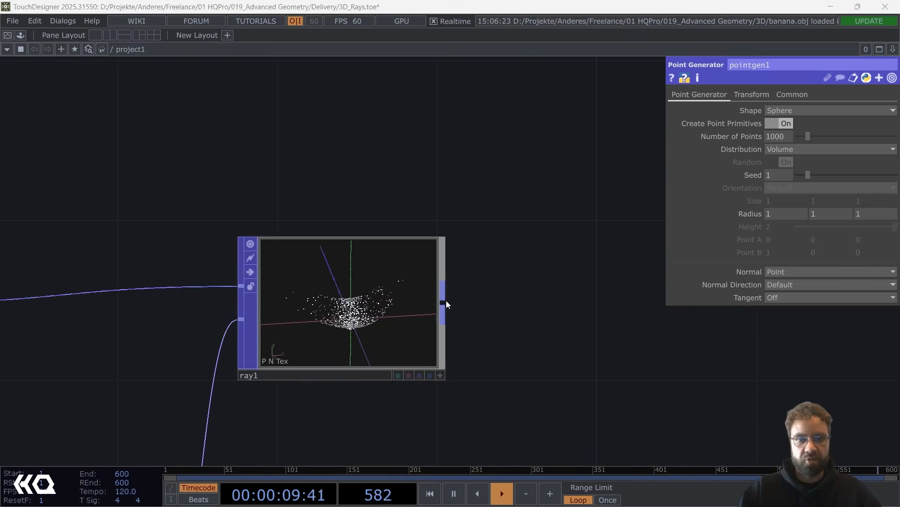
{"action": "key", "text": "Tab"}
{"action": "type", "text": "tra"}
{"action": "left_click", "coordinate": [472, 227]}
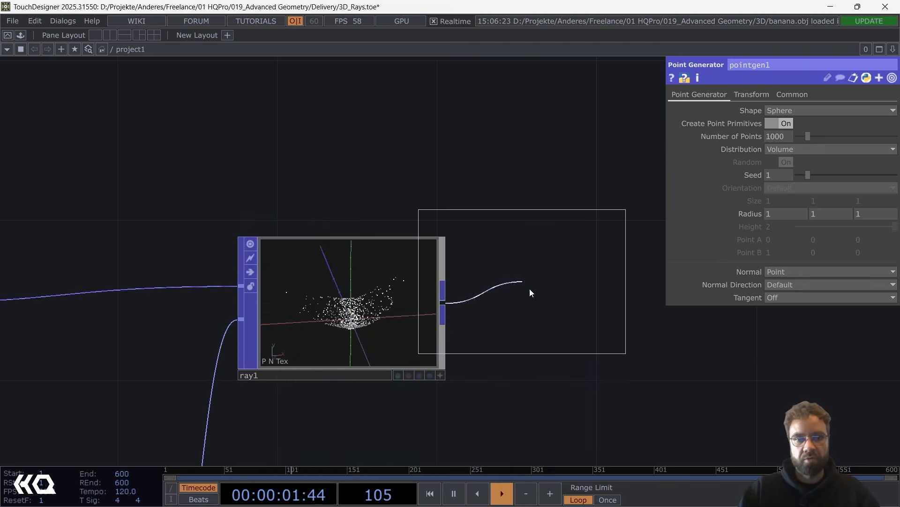
{"action": "left_click", "coordinate": [617, 307]}
{"action": "scroll", "coordinate": [502, 266], "scroll_direction": "up", "scroll_amount": 10}
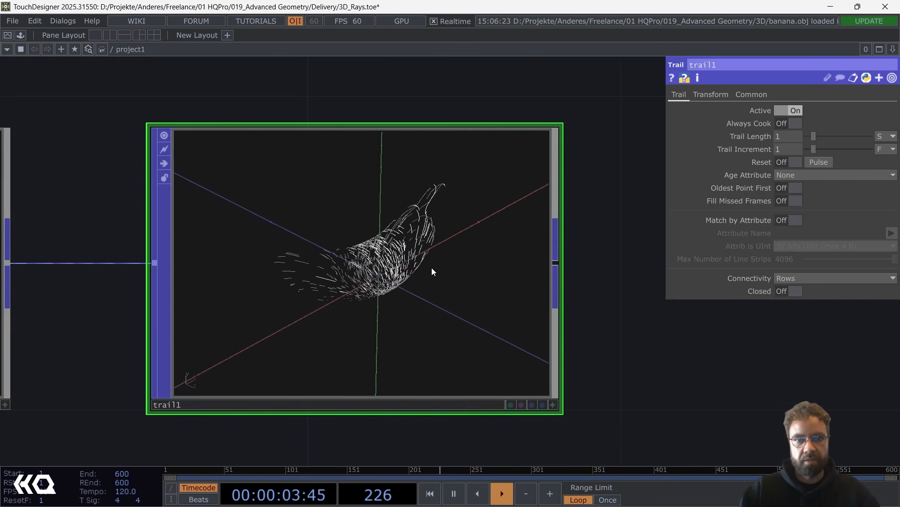
{"action": "scroll", "coordinate": [400, 327], "scroll_direction": "up", "scroll_amount": 5}
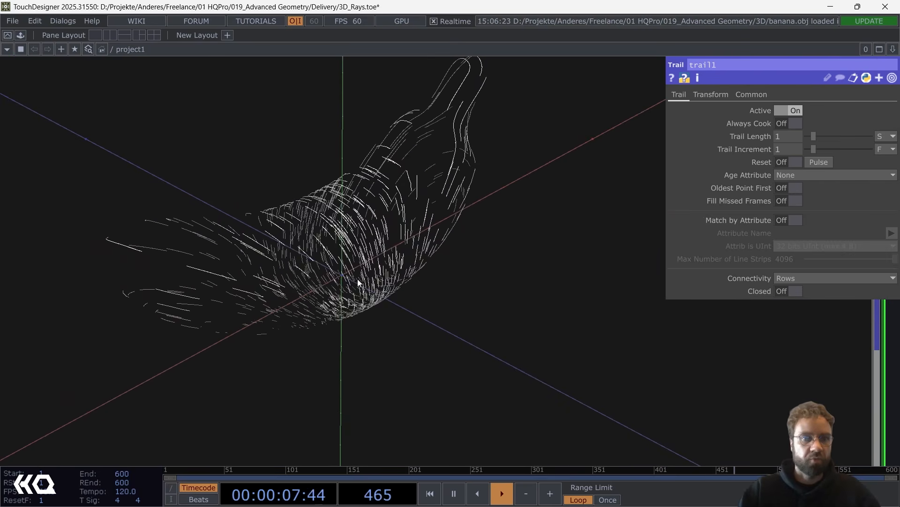
{"action": "scroll", "coordinate": [352, 274], "scroll_direction": "down", "scroll_amount": 4}
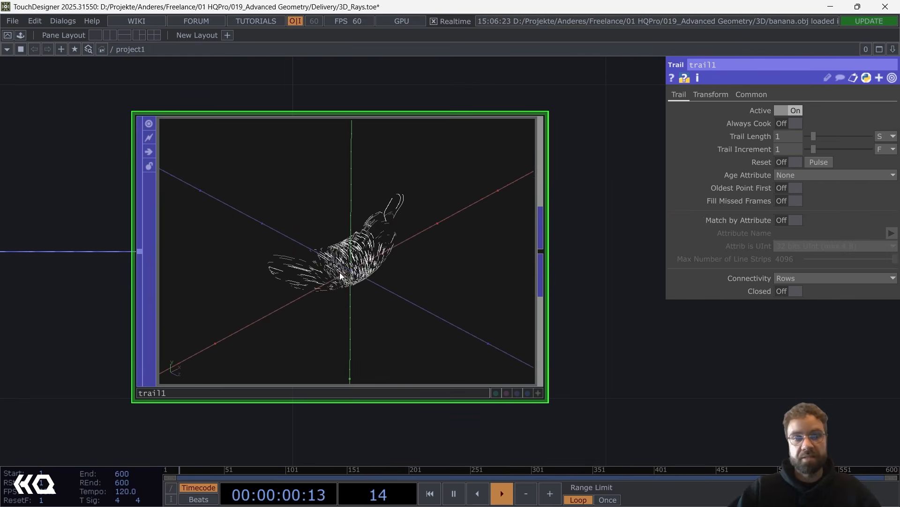
{"action": "scroll", "coordinate": [341, 277], "scroll_direction": "up", "scroll_amount": 5}
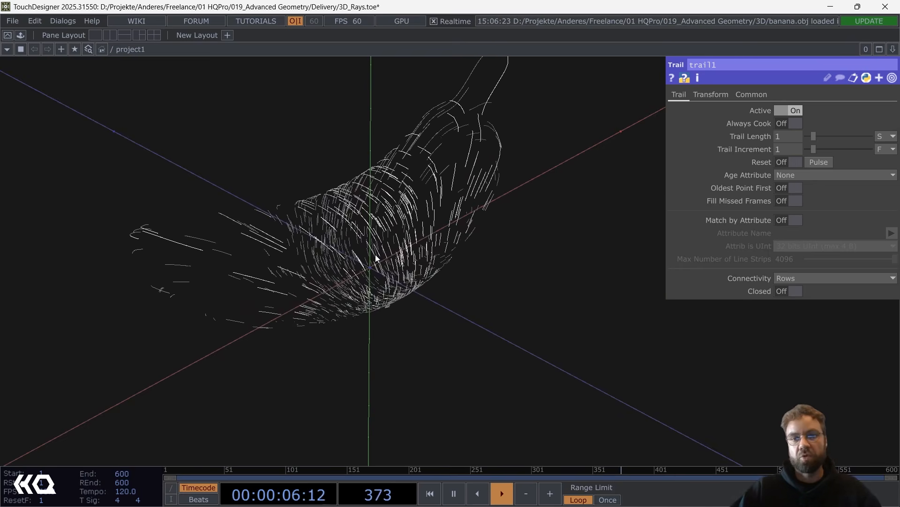
{"action": "scroll", "coordinate": [376, 256], "scroll_direction": "down", "scroll_amount": 5}
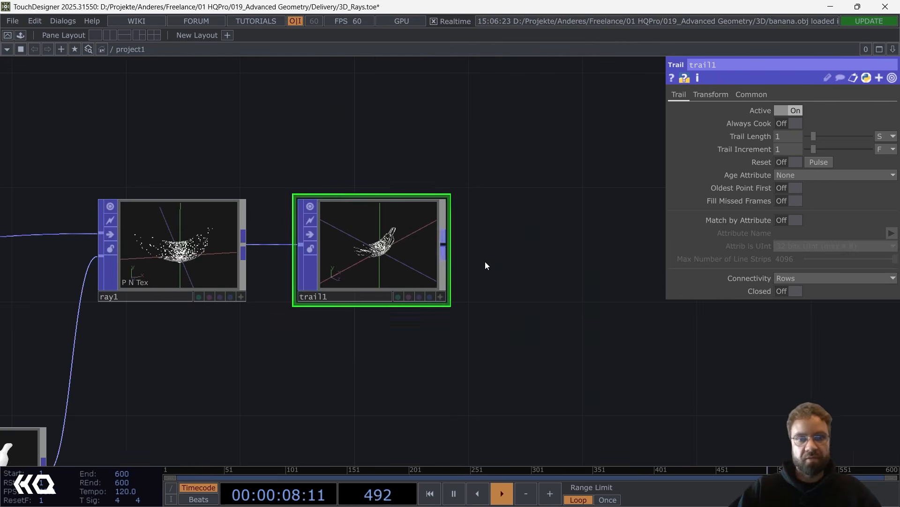
Add an unconnected Copy POP to the network, placed beyond trail1.
{"action": "left_click_drag", "start_coordinate": [402, 277], "coordinate": [228, 288]}
{"action": "key", "text": "Tab"}
{"action": "type", "text": "cop"}
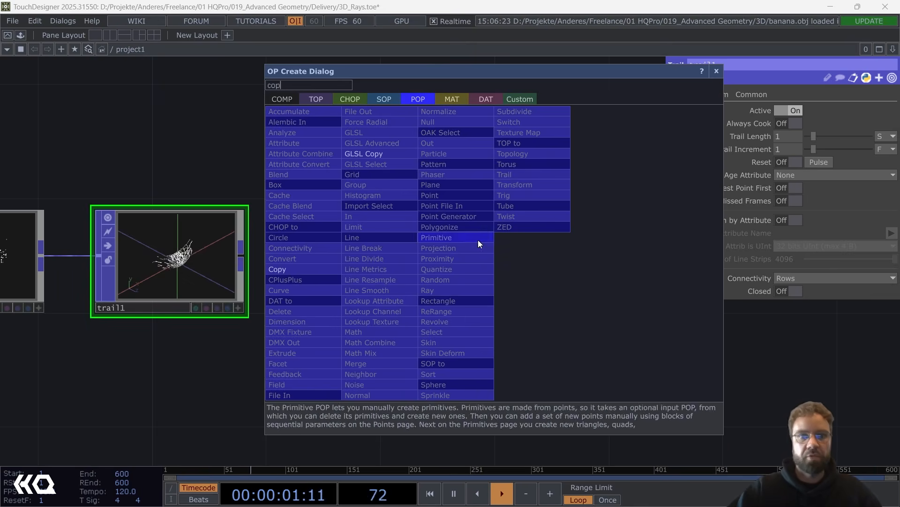
{"action": "left_click", "coordinate": [302, 271]}
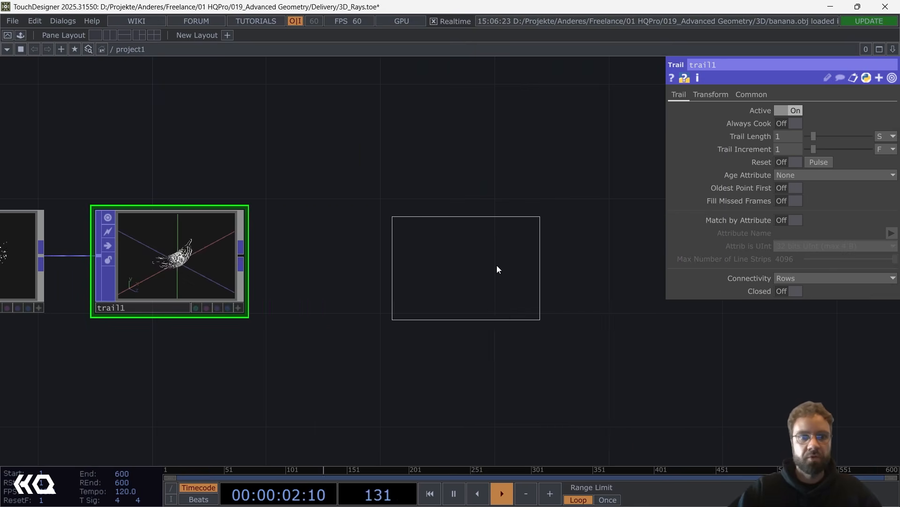
{"action": "left_click", "coordinate": [589, 264]}
Add a Circle POP above the trail branch and connect it to copy1's first input.
{"action": "key", "text": "Tab"}
{"action": "type", "text": "cir"}
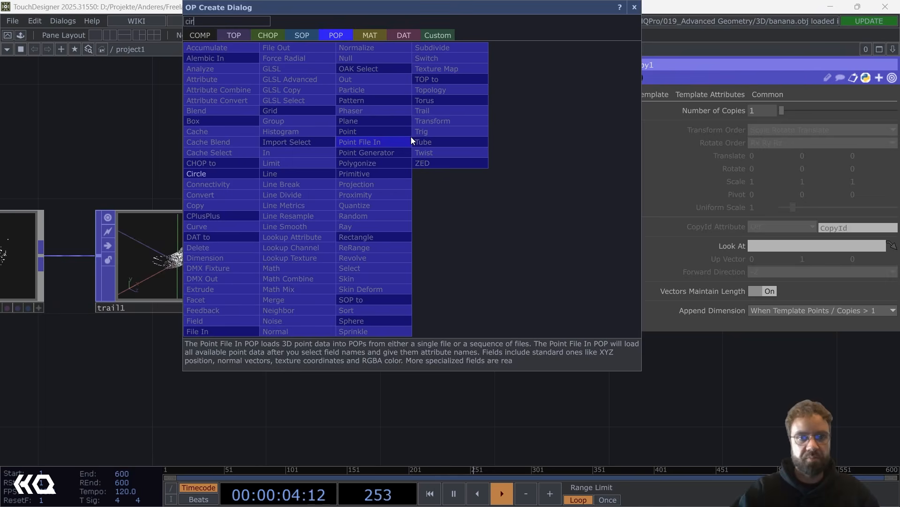
{"action": "left_click", "coordinate": [206, 174]}
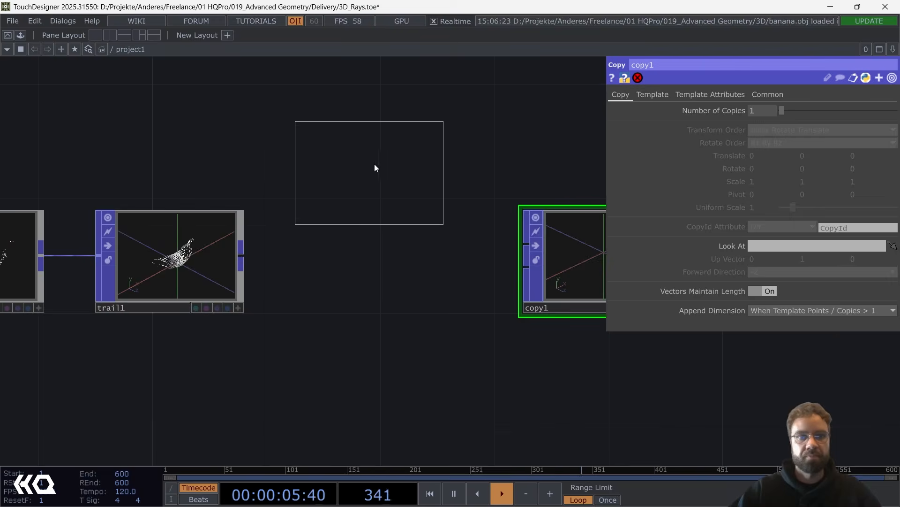
{"action": "left_click", "coordinate": [375, 120]}
{"action": "left_click", "coordinate": [511, 254]}
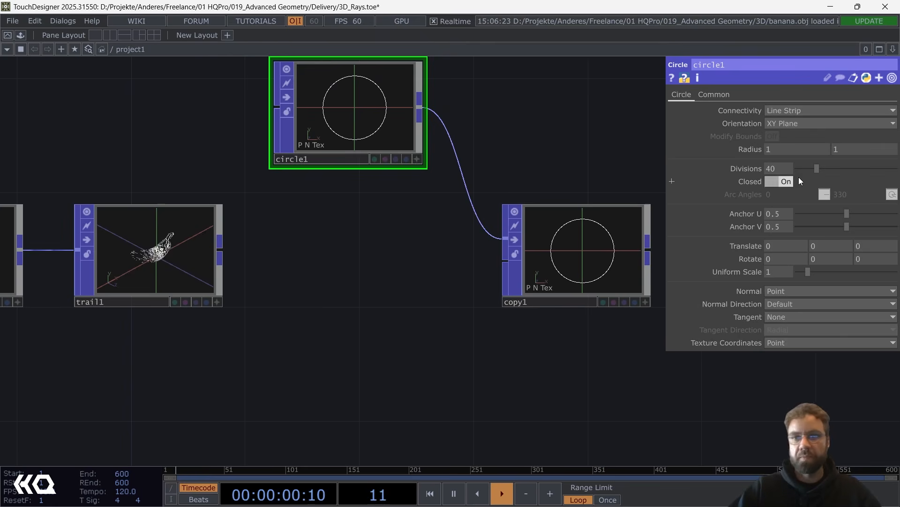
Set both radius values of circle1 to 0.02.
{"action": "left_click_drag", "start_coordinate": [751, 146], "coordinate": [737, 123]}
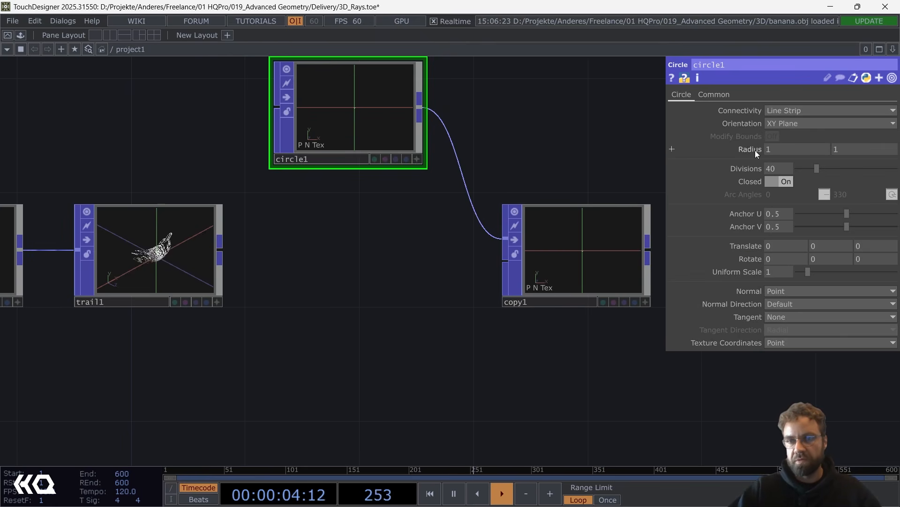
{"action": "left_click_drag", "start_coordinate": [755, 150], "coordinate": [755, 1]}
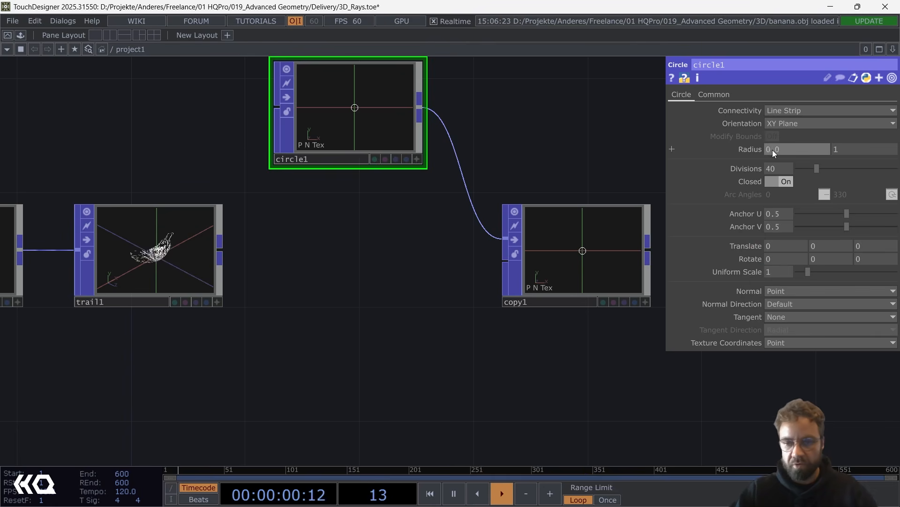
{"action": "type", "text": "2"}
{"action": "left_click", "coordinate": [853, 148]}
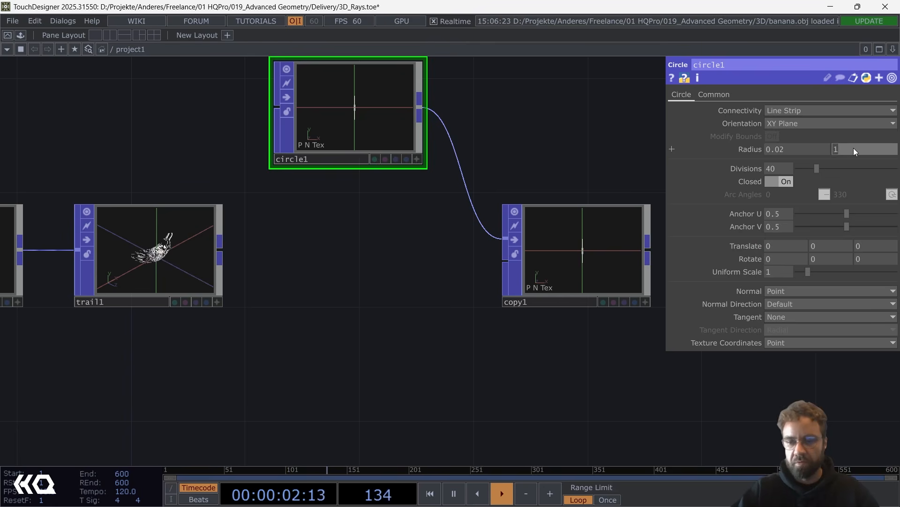
{"action": "type", "text": "0.02"}
{"action": "key", "text": "Return"}
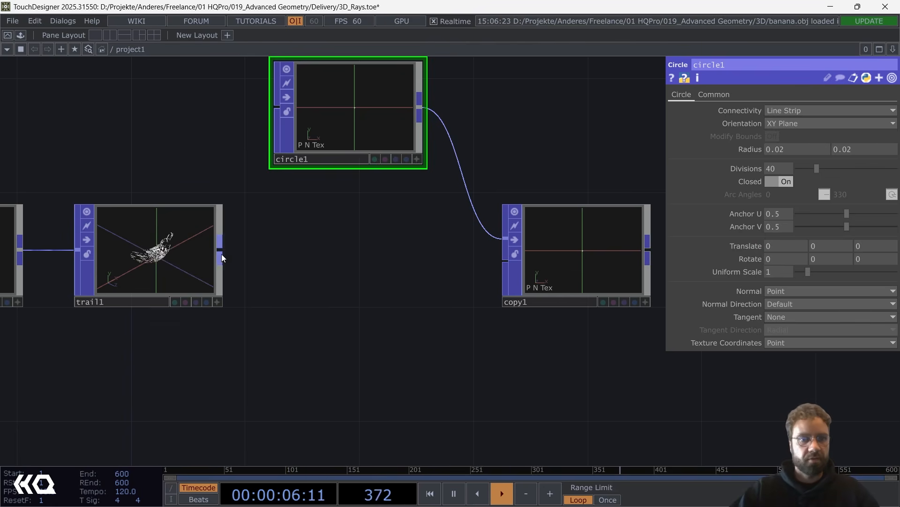
Connect trail1's output to copy1's second input so the circles are copied onto the trail points.
{"action": "left_click_drag", "start_coordinate": [221, 254], "coordinate": [505, 261]}
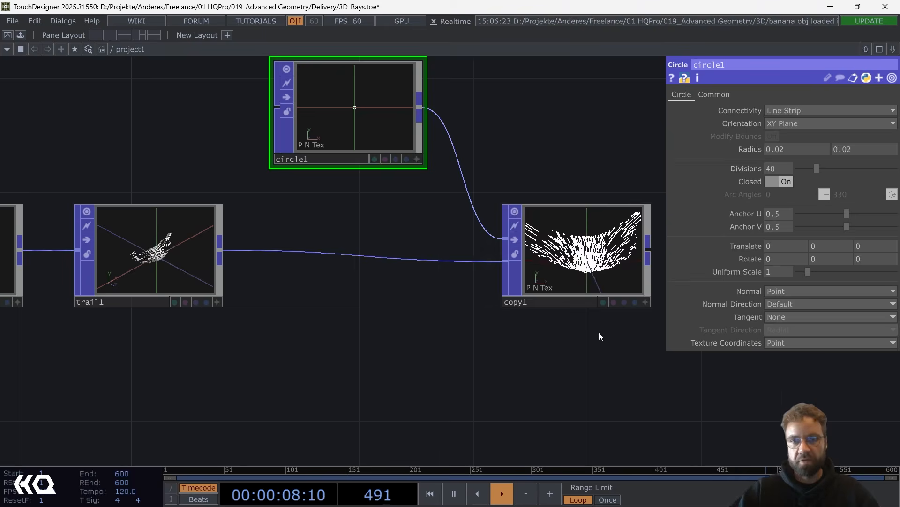
{"action": "left_click_drag", "start_coordinate": [562, 343], "coordinate": [507, 361]}
{"action": "scroll", "coordinate": [525, 279], "scroll_direction": "up", "scroll_amount": 8}
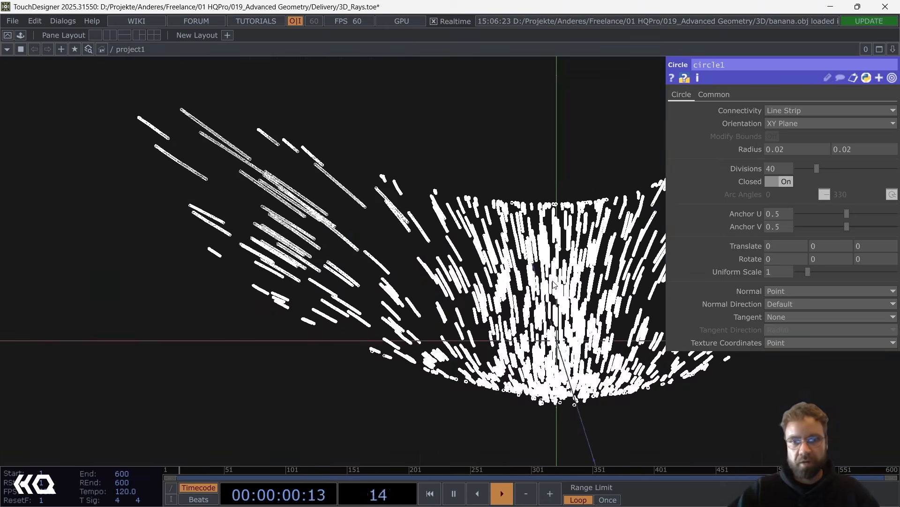
Examine the shape and orientation of the copied circles along the trails in copy1's viewer, up close and from afar.
{"action": "scroll", "coordinate": [466, 278], "scroll_direction": "up", "scroll_amount": 5}
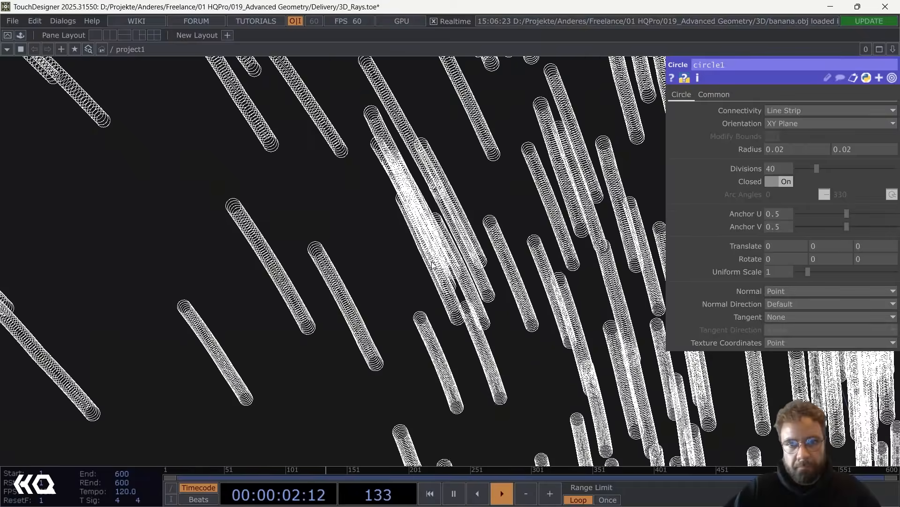
{"action": "scroll", "coordinate": [462, 277], "scroll_direction": "down", "scroll_amount": 6}
{"action": "scroll", "coordinate": [422, 260], "scroll_direction": "up", "scroll_amount": 4}
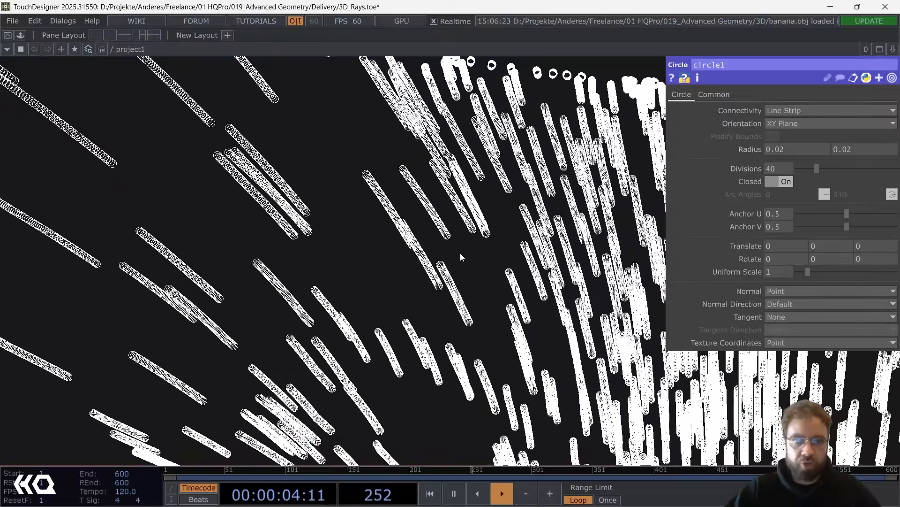
{"action": "scroll", "coordinate": [455, 253], "scroll_direction": "down", "scroll_amount": 8}
{"action": "scroll", "coordinate": [291, 229], "scroll_direction": "down", "scroll_amount": 2}
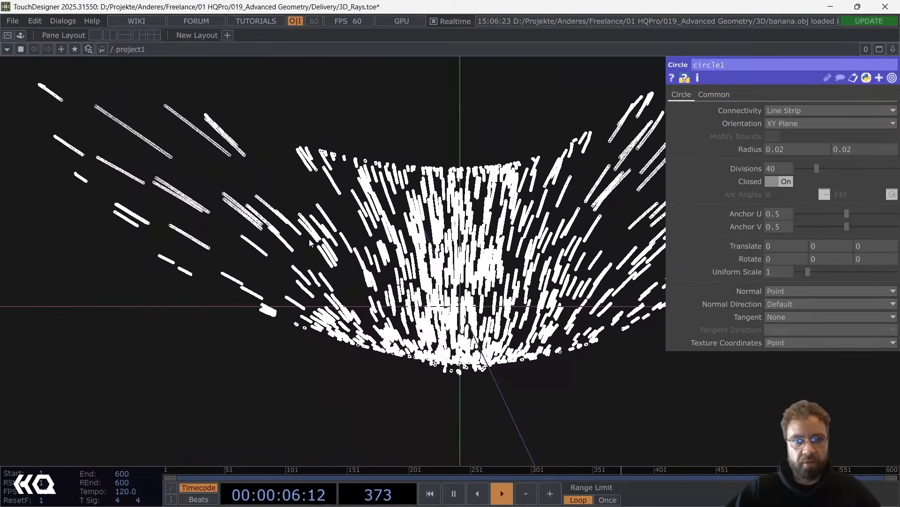
{"action": "scroll", "coordinate": [388, 257], "scroll_direction": "down", "scroll_amount": 8}
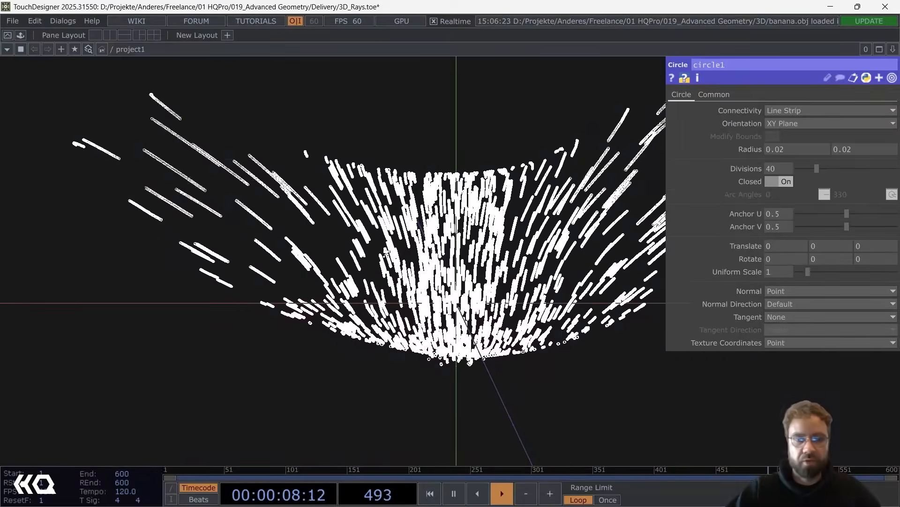
{"action": "left_click_drag", "start_coordinate": [390, 156], "coordinate": [505, 193]}
{"action": "left_click_drag", "start_coordinate": [453, 163], "coordinate": [451, 204]}
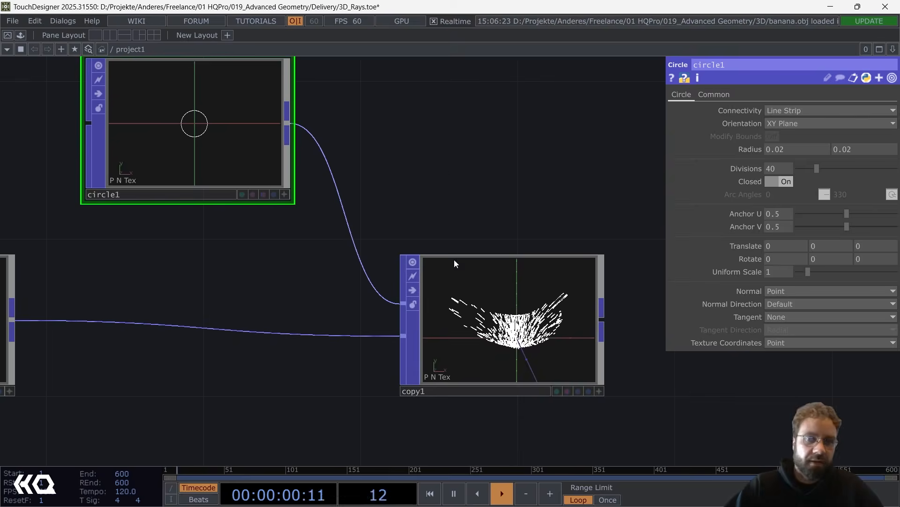
Activate copy1's viewer and orbit around the banana-shaped circle copies to check how they face.
{"action": "right_click_drag", "start_coordinate": [513, 415], "coordinate": [219, 143]}
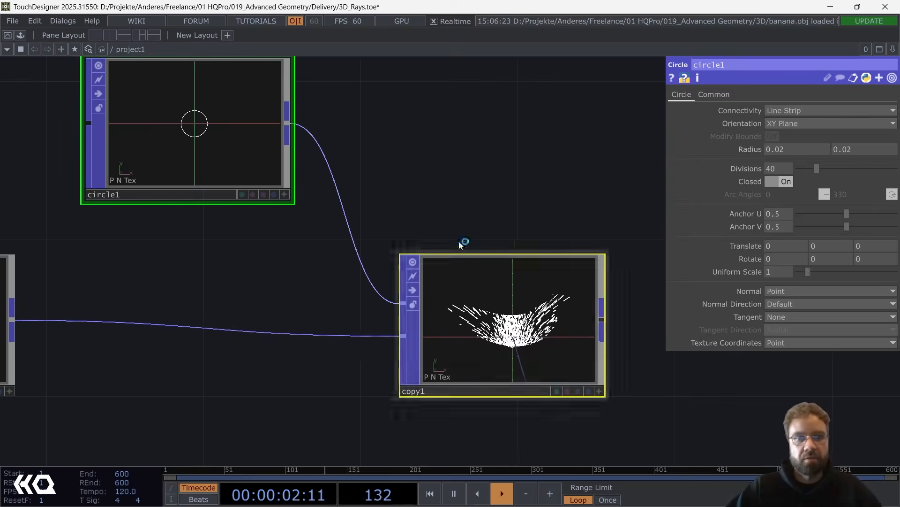
{"action": "left_click_drag", "start_coordinate": [604, 186], "coordinate": [521, 170]}
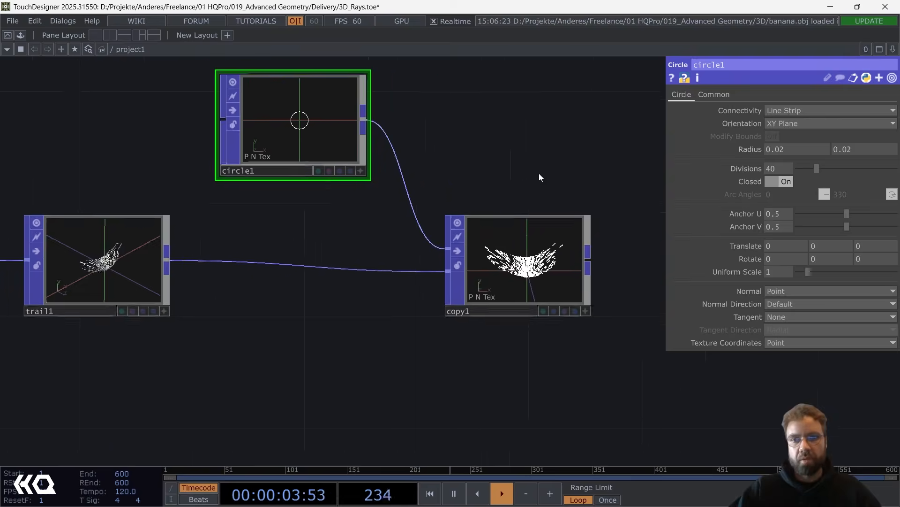
{"action": "scroll", "coordinate": [523, 192], "scroll_direction": "up", "scroll_amount": 3}
{"action": "scroll", "coordinate": [593, 351], "scroll_direction": "up", "scroll_amount": 6}
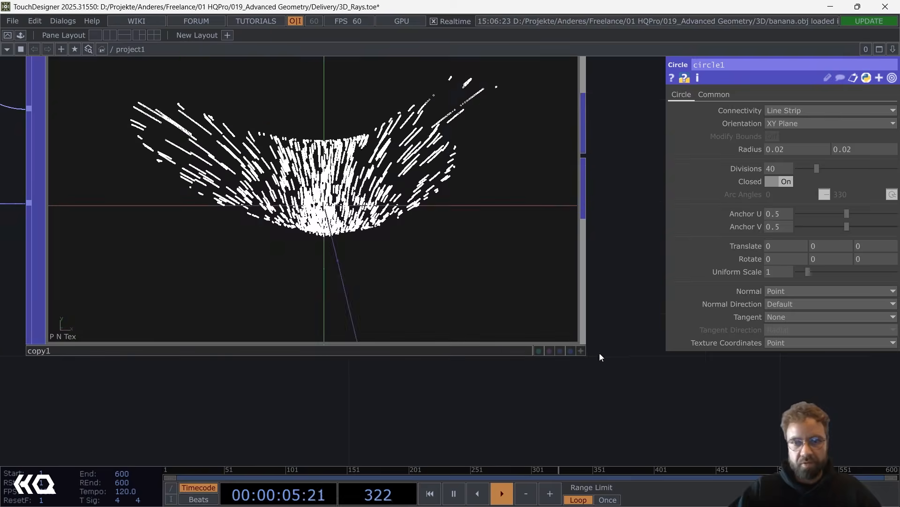
{"action": "scroll", "coordinate": [375, 235], "scroll_direction": "down", "scroll_amount": 5}
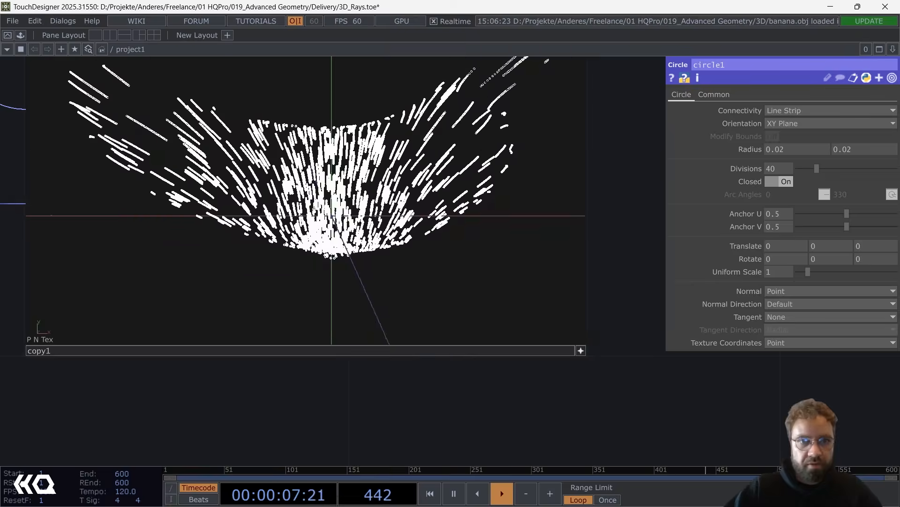
{"action": "left_click_drag", "start_coordinate": [375, 235], "coordinate": [401, 236]}
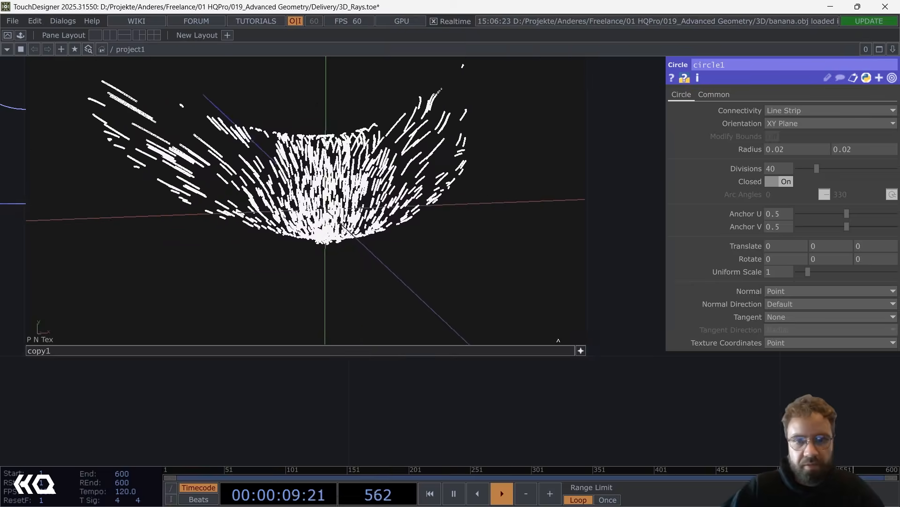
Deactivate copy1's viewer and move circle1 and copy1 farther away from trail1 to make room for more operators.
{"action": "left_click", "coordinate": [581, 350]}
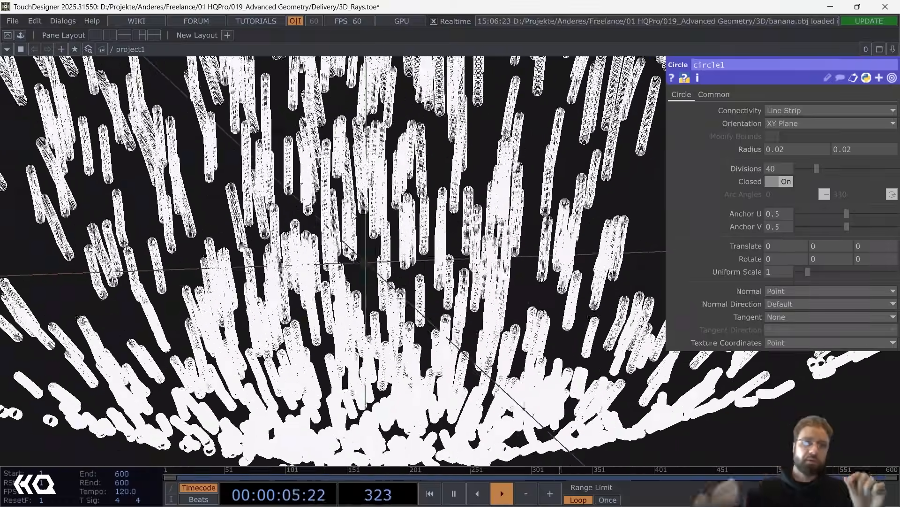
{"action": "scroll", "coordinate": [399, 193], "scroll_direction": "down", "scroll_amount": 9}
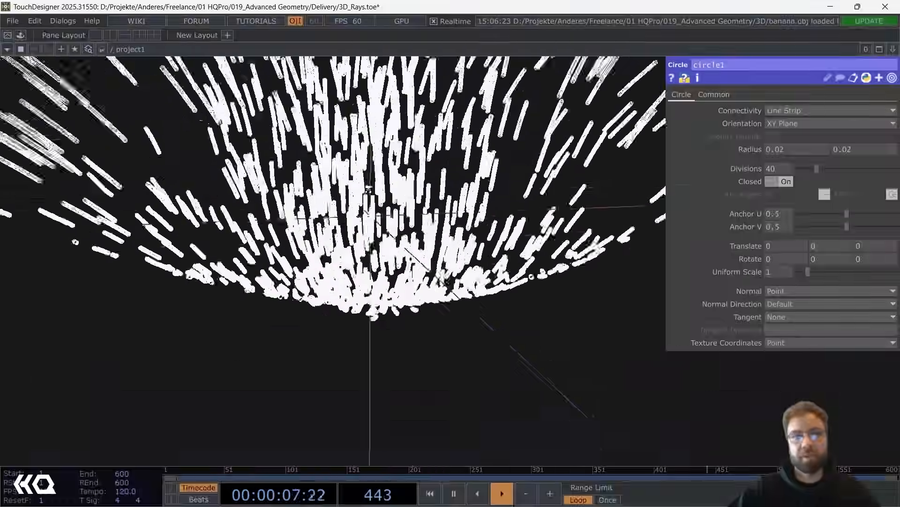
{"action": "scroll", "coordinate": [468, 202], "scroll_direction": "down", "scroll_amount": 2}
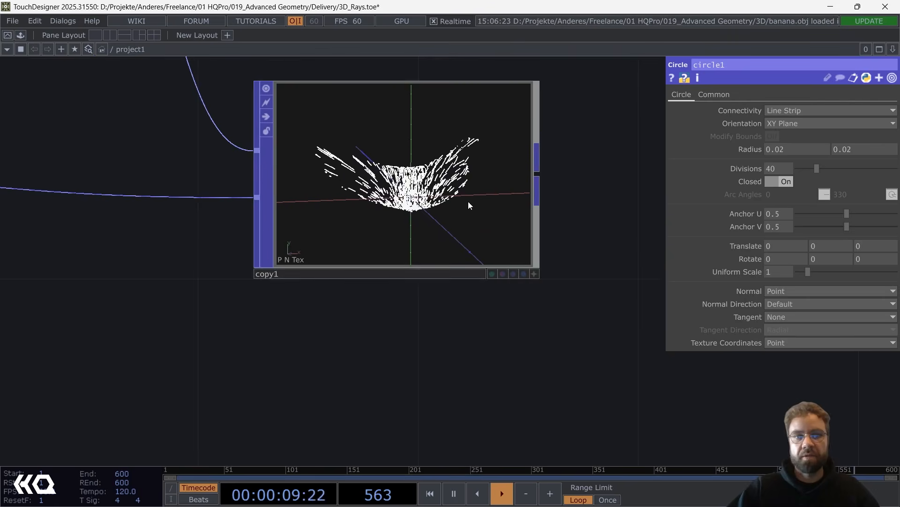
{"action": "left_click_drag", "start_coordinate": [409, 336], "coordinate": [465, 402]}
{"action": "scroll", "coordinate": [448, 329], "scroll_direction": "down", "scroll_amount": 2}
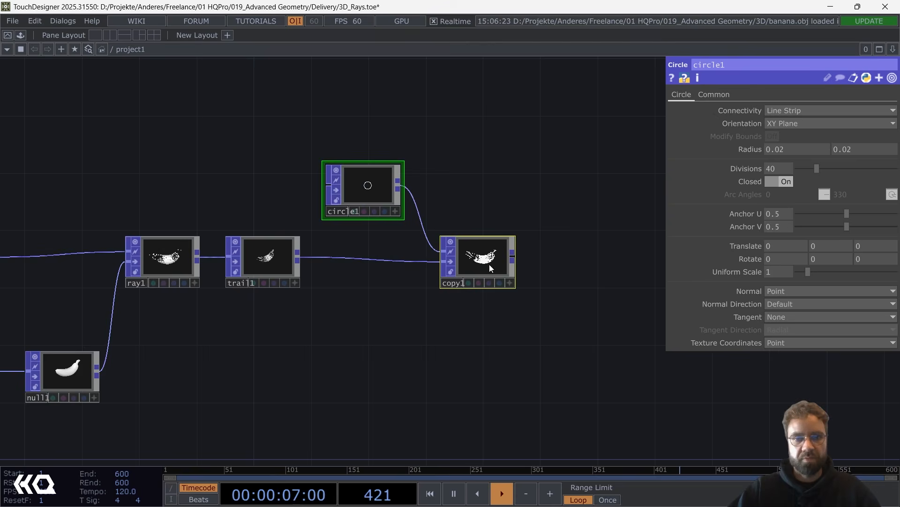
{"action": "left_click_drag", "start_coordinate": [489, 266], "coordinate": [662, 266]}
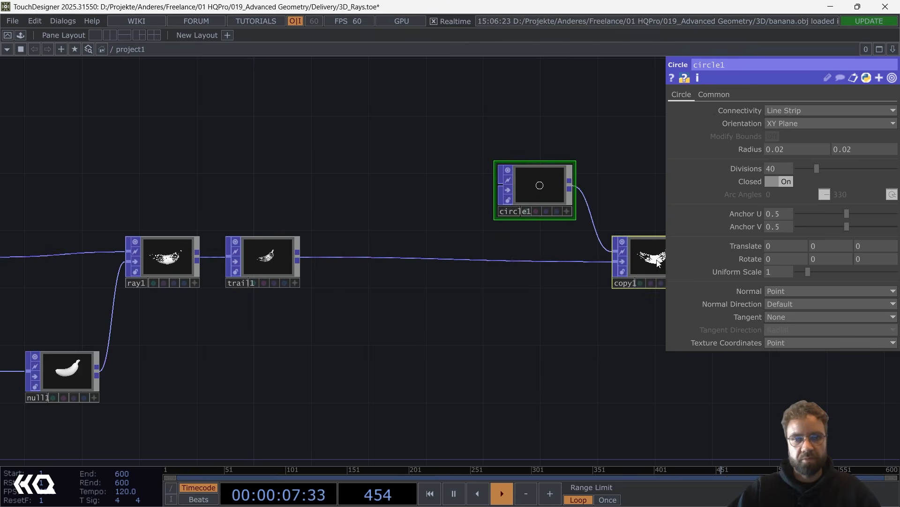
{"action": "left_click_drag", "start_coordinate": [443, 300], "coordinate": [305, 289]}
{"action": "left_click_drag", "start_coordinate": [508, 255], "coordinate": [610, 248]}
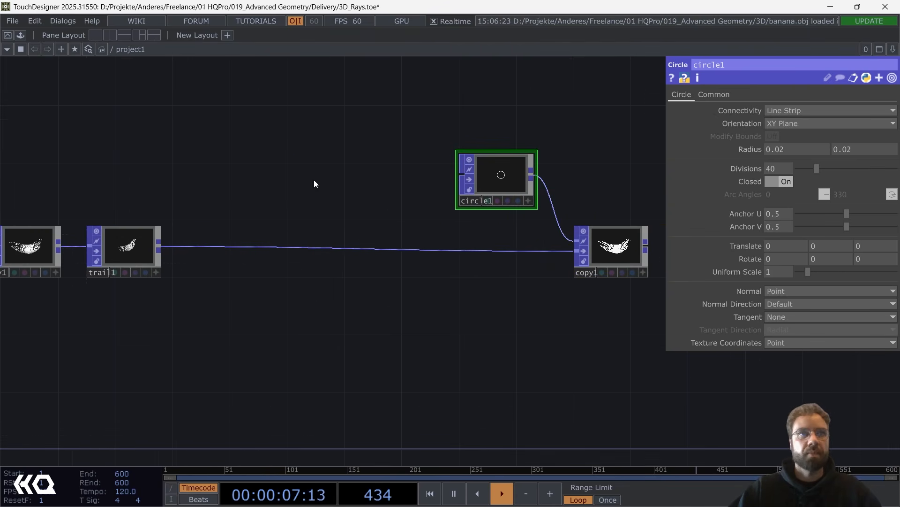
Insert a Line Resample POP on the wire between trail1 and copy1.
{"action": "right_click", "coordinate": [226, 244]}
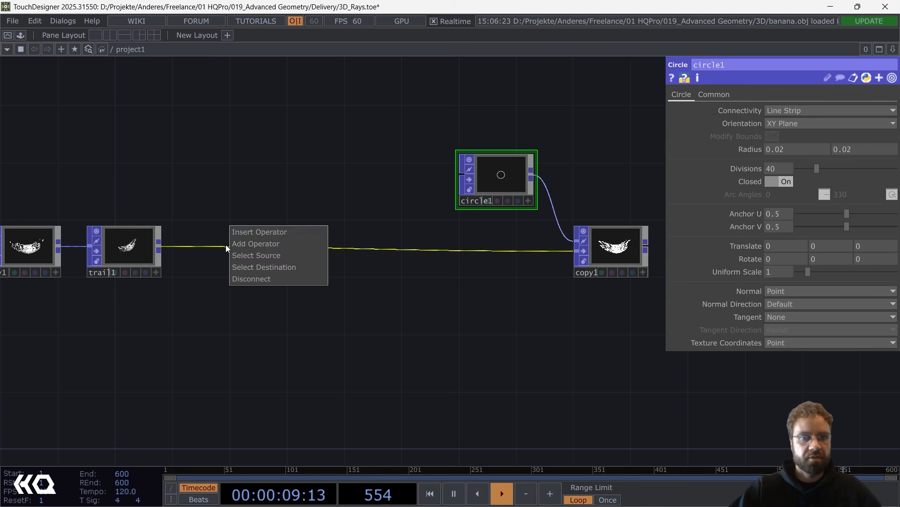
{"action": "left_click", "coordinate": [240, 232]}
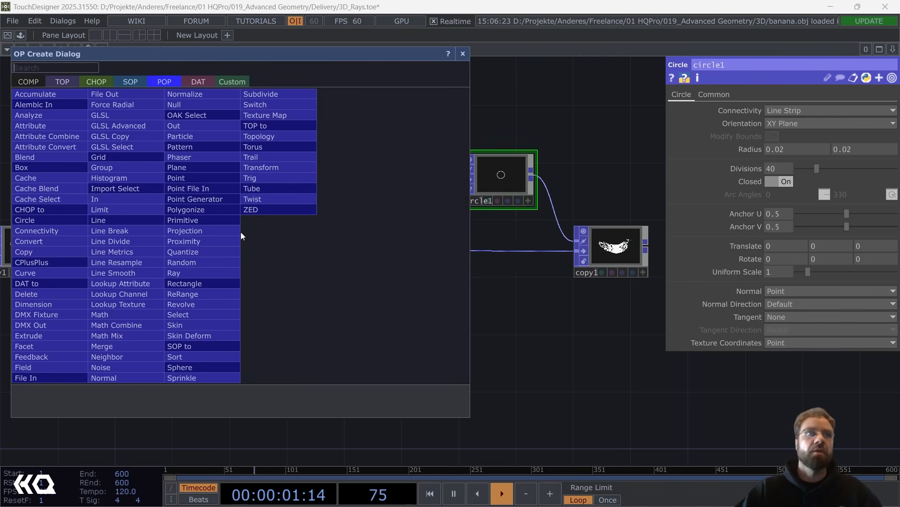
{"action": "type", "text": "linere"}
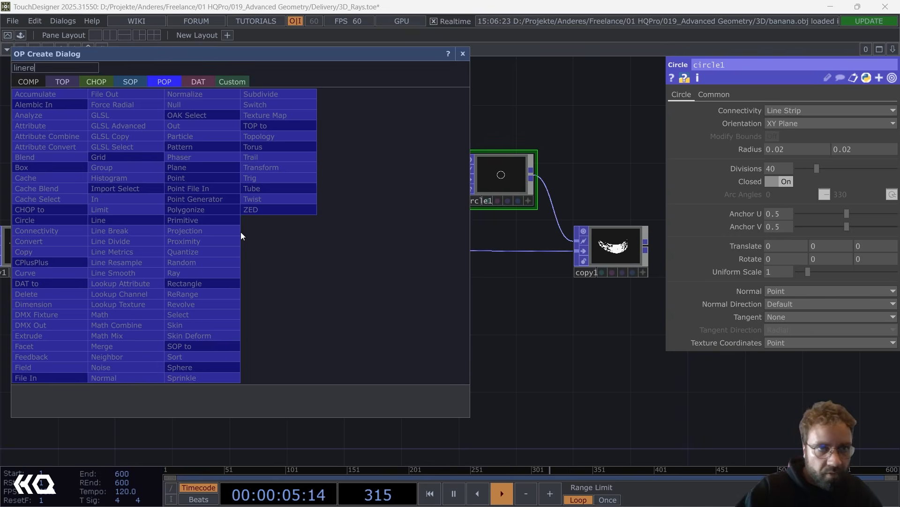
{"action": "key", "text": "BackSpace"}
{"action": "key", "text": "BackSpace"}
{"action": "key", "text": "BackSpace"}
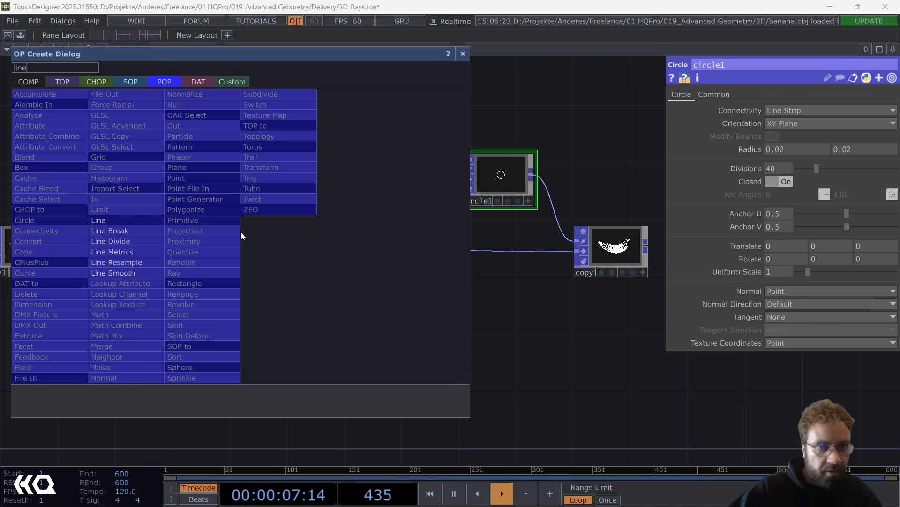
{"action": "left_click", "coordinate": [125, 262]}
{"action": "left_click", "coordinate": [226, 248]}
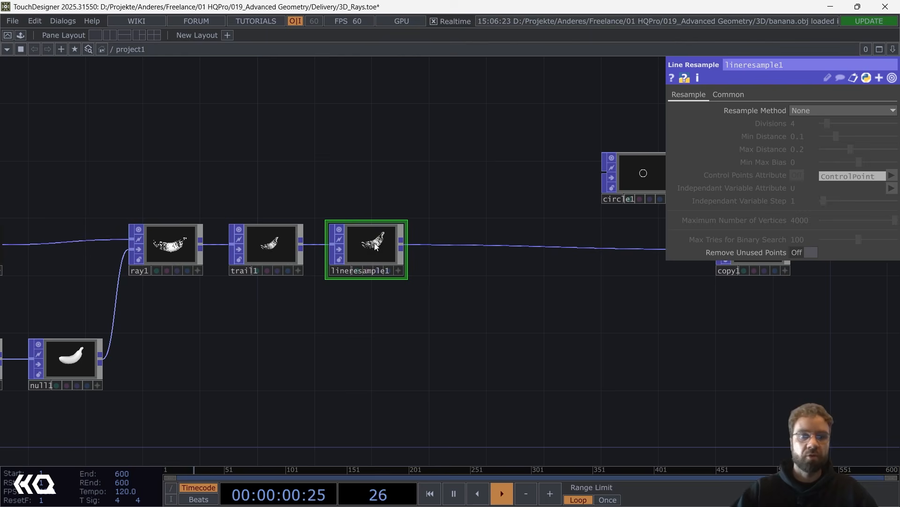
Set lineresample1's Resample Method to Divisions per Line Strip and try 12 divisions.
{"action": "scroll", "coordinate": [374, 243], "scroll_direction": "up", "scroll_amount": 1}
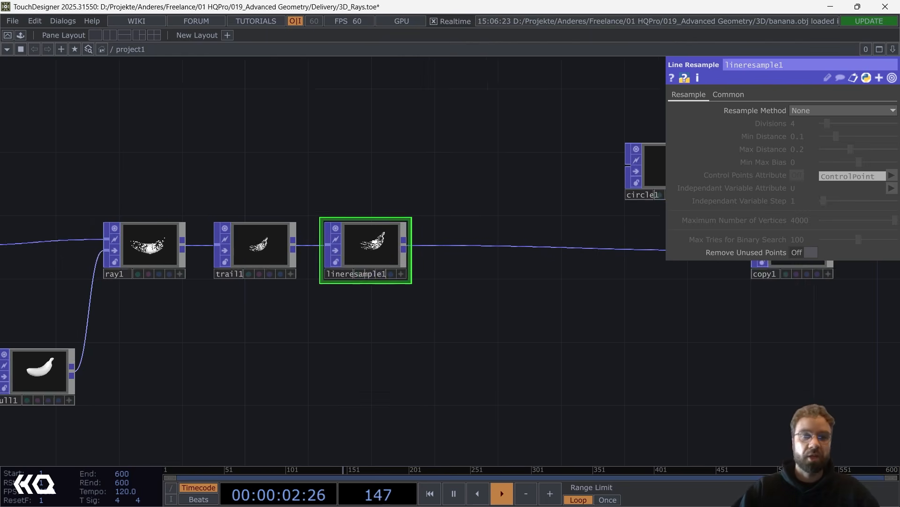
{"action": "scroll", "coordinate": [375, 242], "scroll_direction": "up", "scroll_amount": 8}
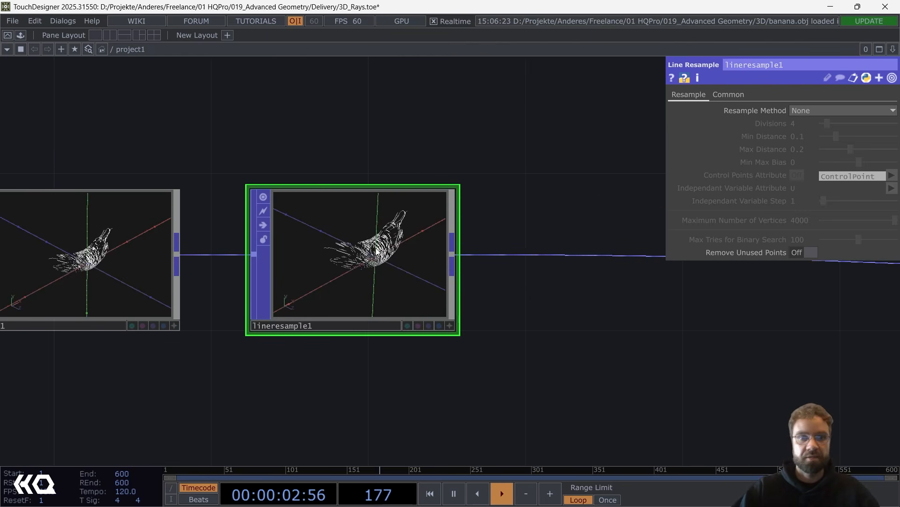
{"action": "left_click", "coordinate": [820, 111]}
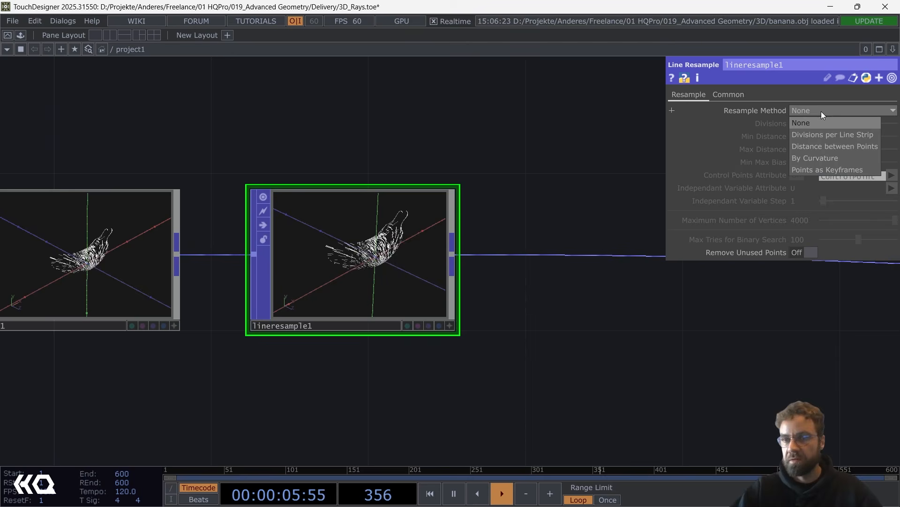
{"action": "left_click", "coordinate": [853, 135]}
{"action": "scroll", "coordinate": [451, 238], "scroll_direction": "up", "scroll_amount": 2}
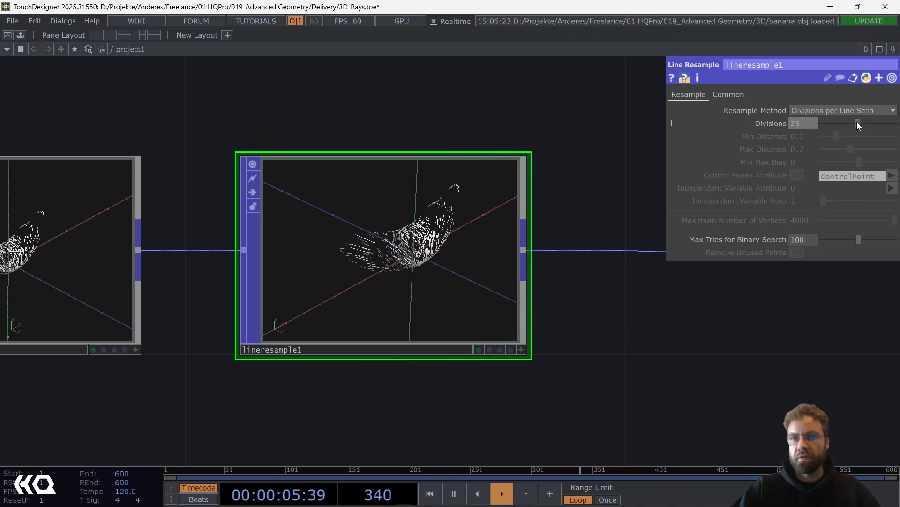
{"action": "mouse_move", "coordinate": [837, 123]}
{"action": "left_mouse_down"}
{"action": "mouse_move", "coordinate": [821, 122]}
{"action": "mouse_move", "coordinate": [839, 123]}
{"action": "left_mouse_up"}
{"action": "scroll", "coordinate": [438, 225], "scroll_direction": "up", "scroll_amount": 3}
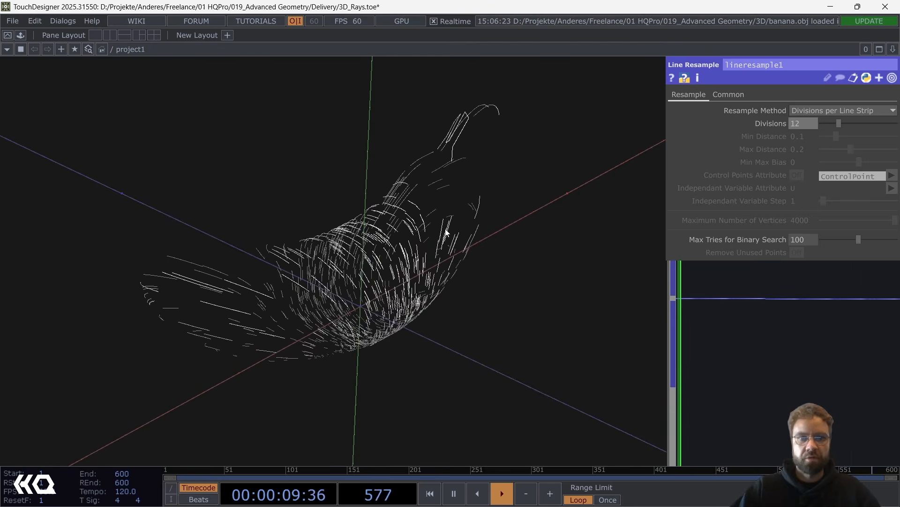
Compare the resampled trails with 50, 18 and 4 divisions, and leave lineresample1's Divisions at 50.
{"action": "left_click_drag", "start_coordinate": [839, 124], "coordinate": [899, 123]}
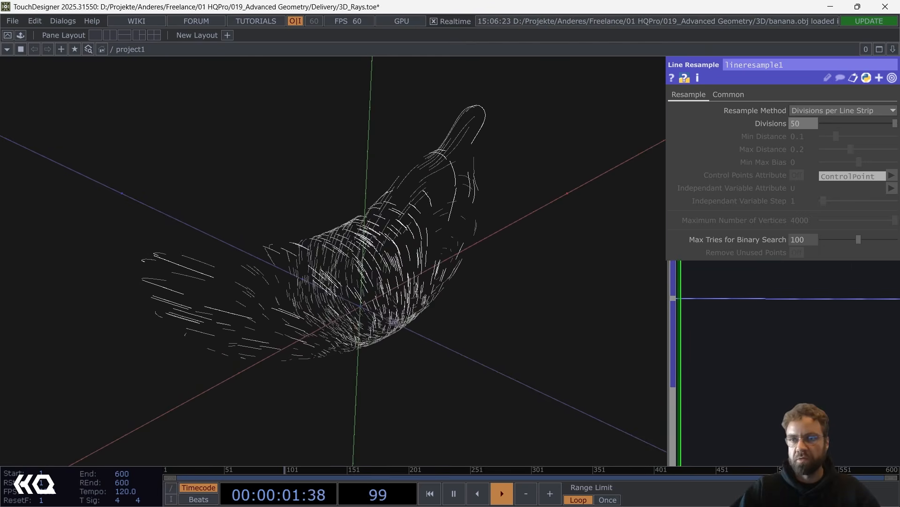
{"action": "scroll", "coordinate": [352, 295], "scroll_direction": "up", "scroll_amount": 5}
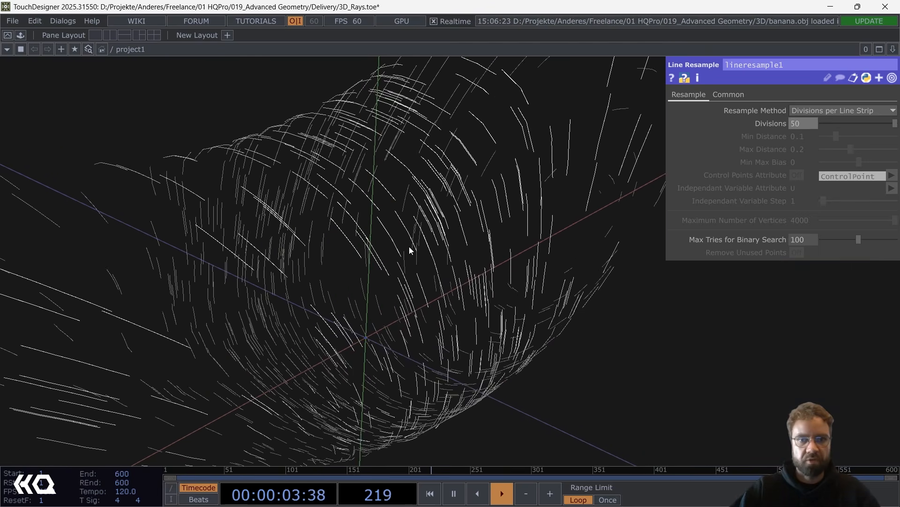
{"action": "left_click", "coordinate": [846, 123]}
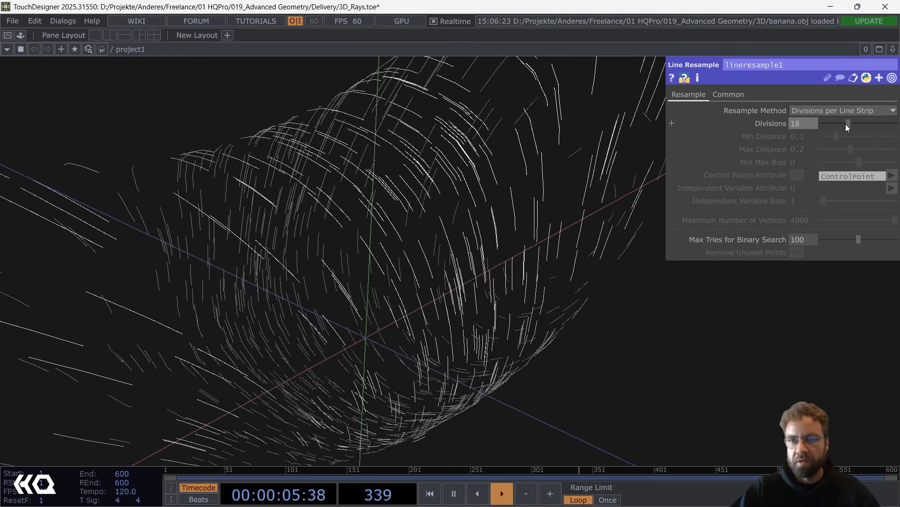
{"action": "left_click_drag", "start_coordinate": [846, 124], "coordinate": [825, 124]}
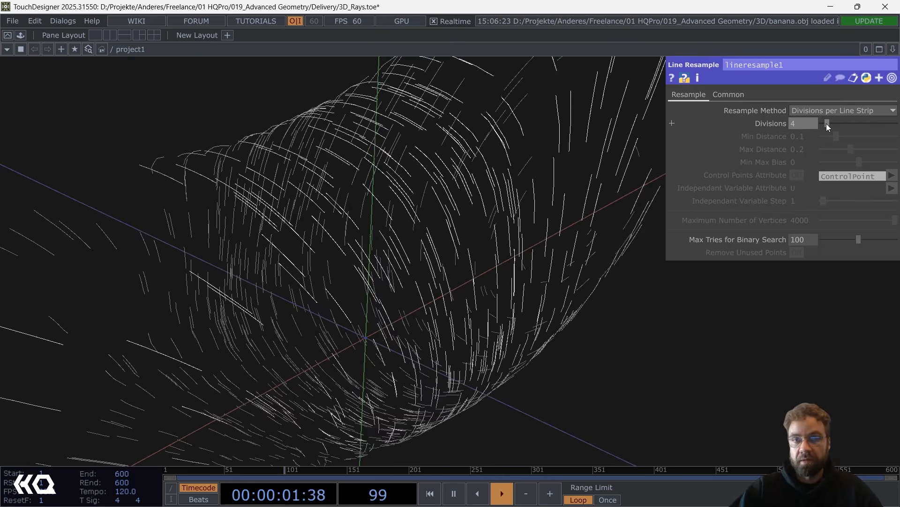
{"action": "left_click_drag", "start_coordinate": [827, 124], "coordinate": [894, 123]}
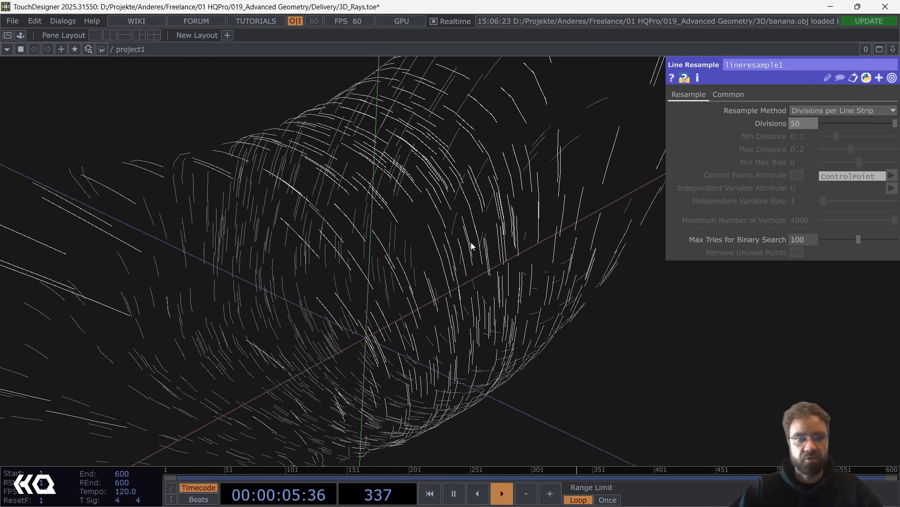
Insert a Line Metrics POP on the wire between lineresample1 and copy1.
{"action": "scroll", "coordinate": [454, 250], "scroll_direction": "down", "scroll_amount": 6}
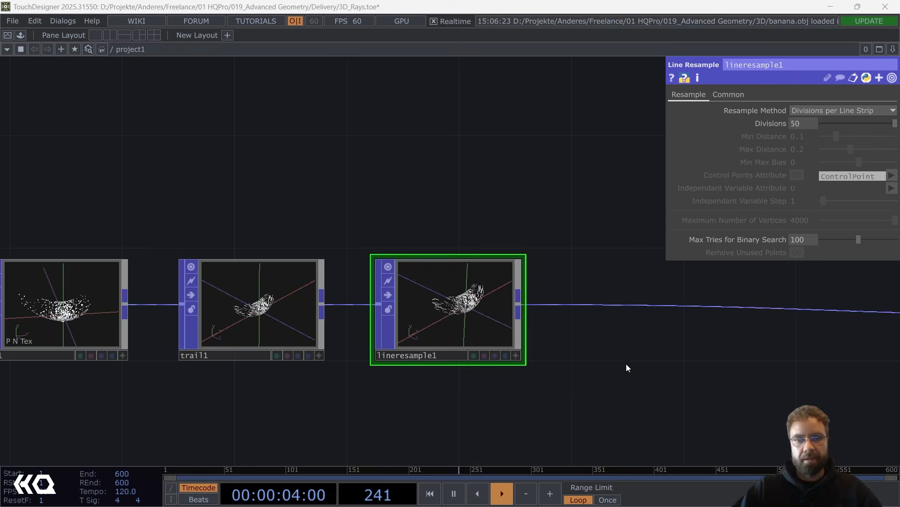
{"action": "left_click_drag", "start_coordinate": [634, 313], "coordinate": [427, 310]}
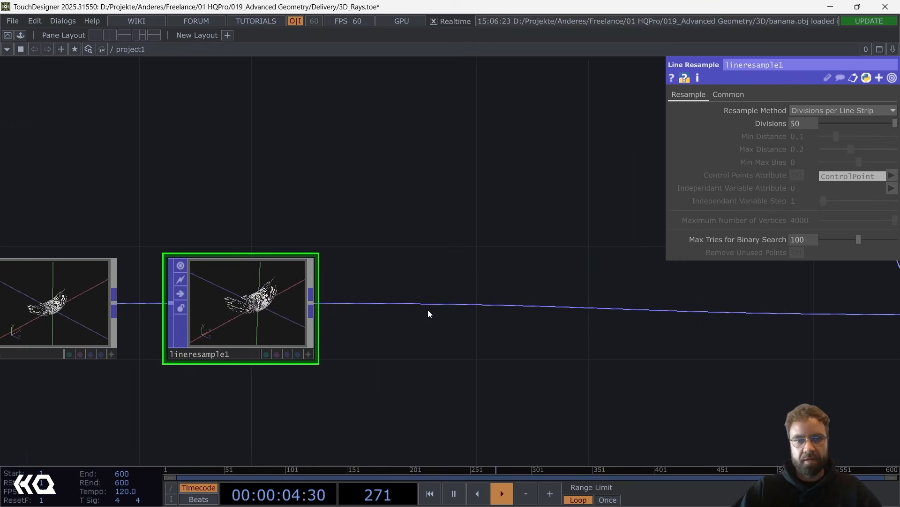
{"action": "right_click", "coordinate": [440, 304]}
{"action": "left_click", "coordinate": [456, 288]}
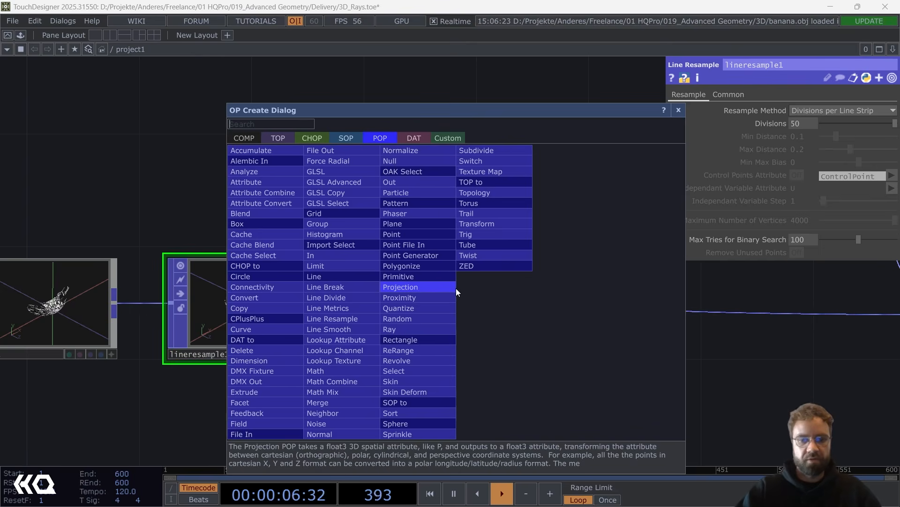
{"action": "type", "text": "line"}
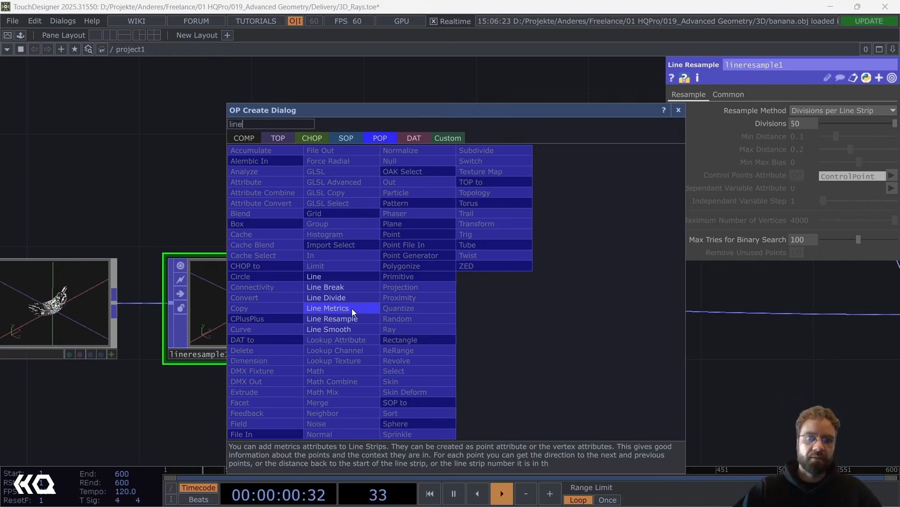
{"action": "left_click", "coordinate": [351, 308]}
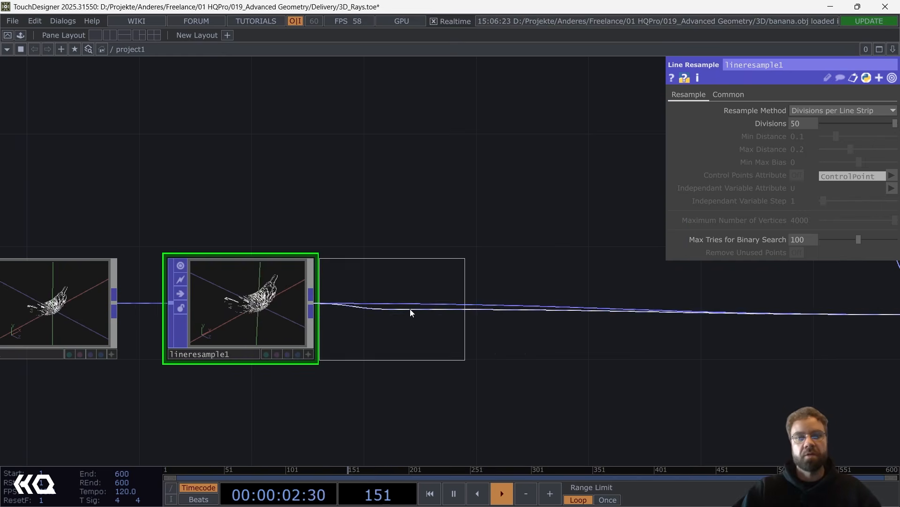
{"action": "left_click", "coordinate": [467, 303]}
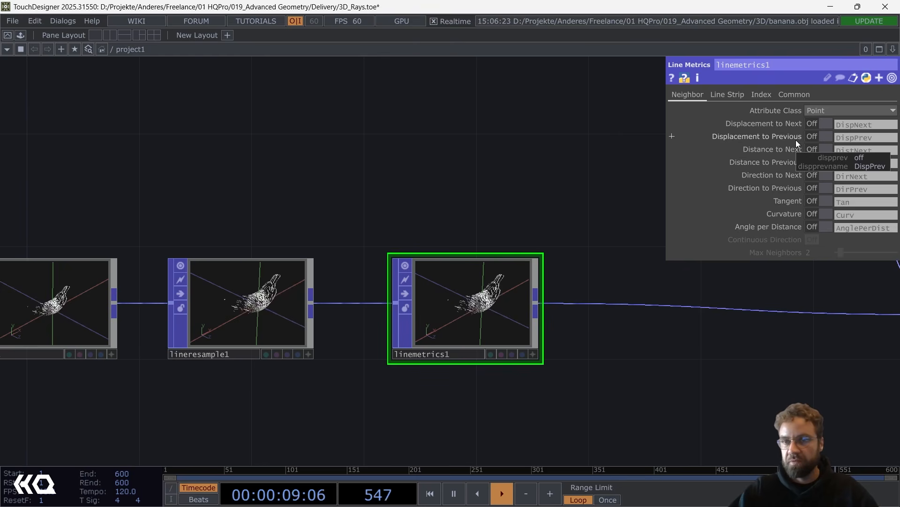
Enable Displacement to Previous, Distance from Start Normalized and Distance from End Normalized in linemetrics1.
{"action": "left_click", "coordinate": [821, 136]}
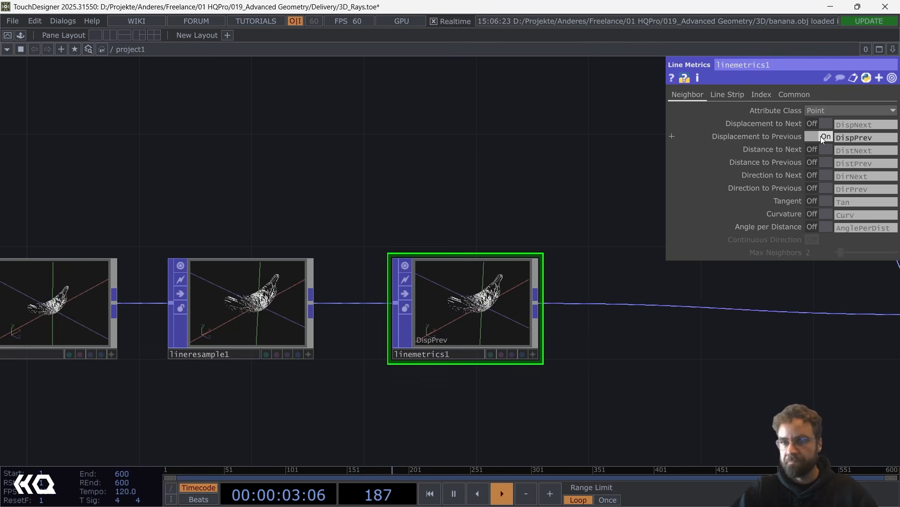
{"action": "left_click", "coordinate": [723, 94]}
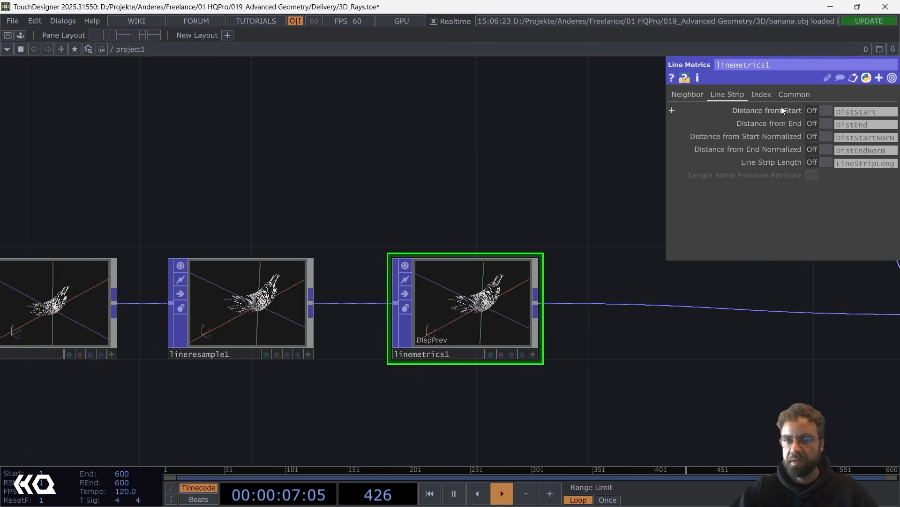
{"action": "left_click", "coordinate": [820, 137]}
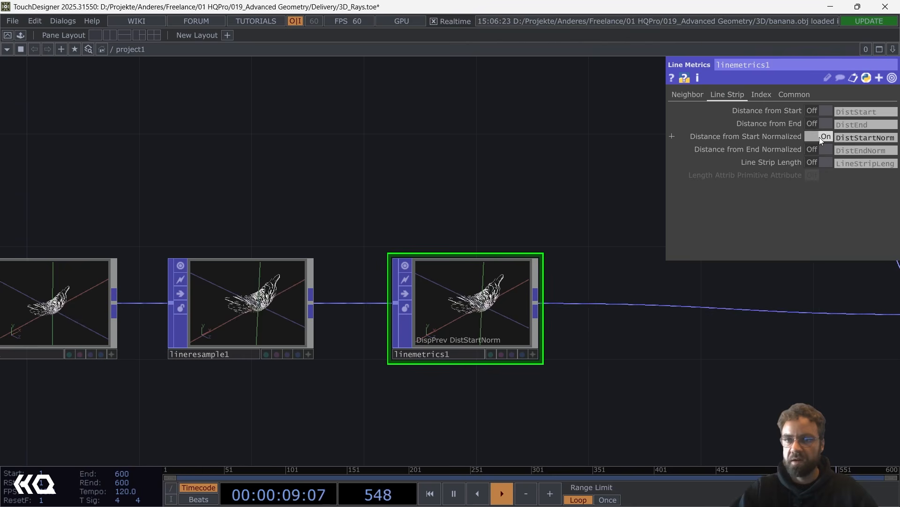
{"action": "left_click", "coordinate": [817, 150]}
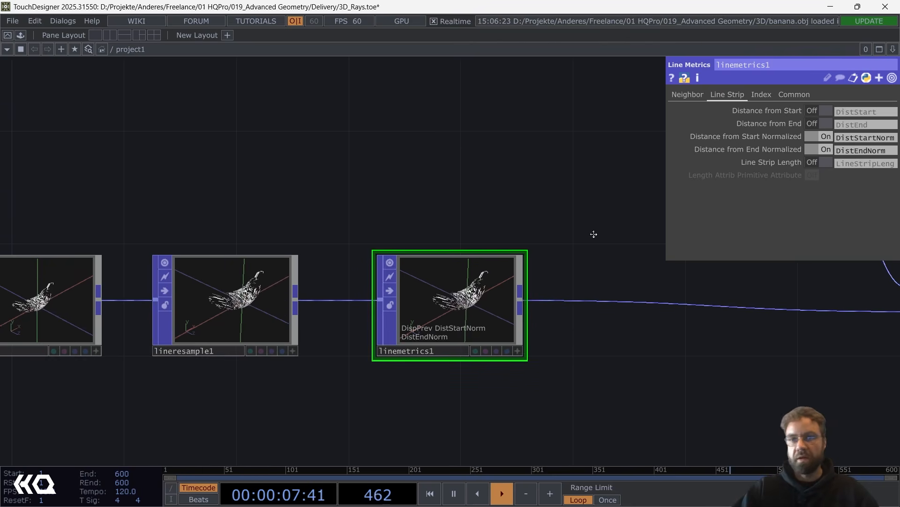
Insert a Math Combine POP on the wire between linemetrics1 and copy1.
{"action": "left_click_drag", "start_coordinate": [593, 234], "coordinate": [446, 237]}
{"action": "right_click", "coordinate": [438, 291]}
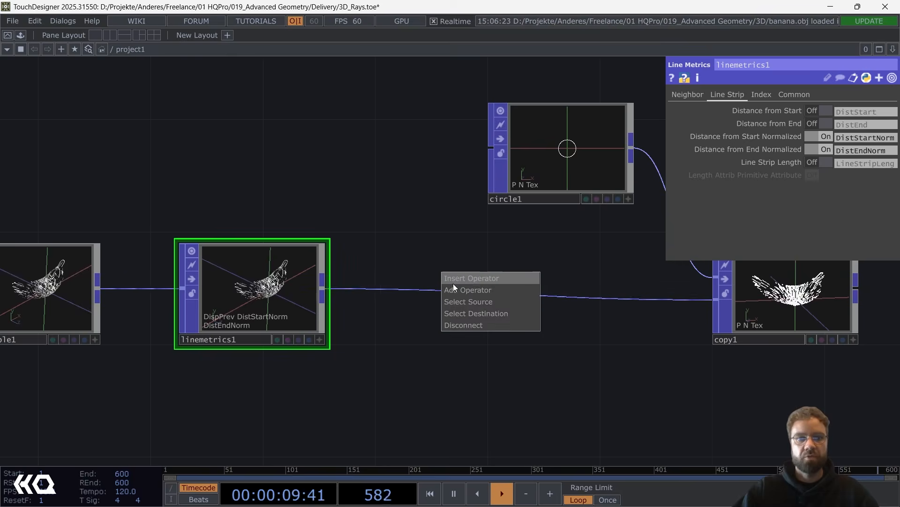
{"action": "left_click", "coordinate": [456, 278]}
{"action": "type", "text": "math"}
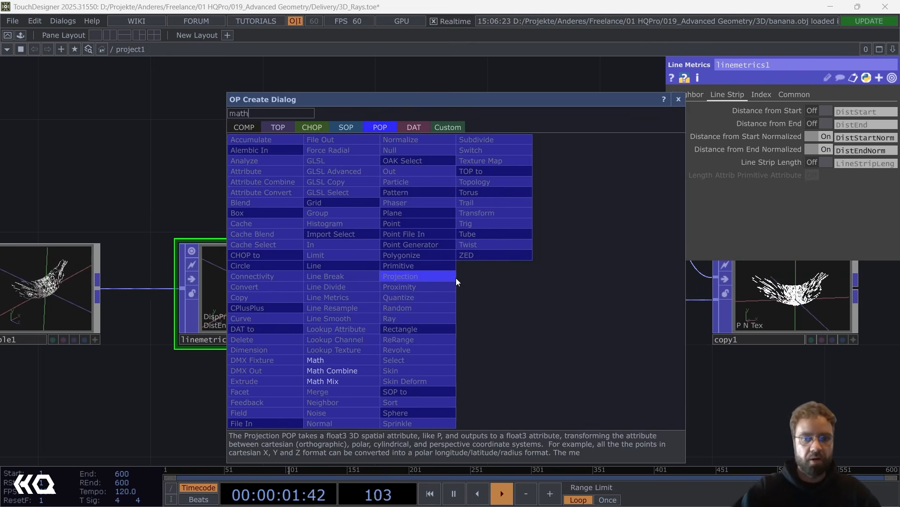
{"action": "left_click", "coordinate": [370, 370]}
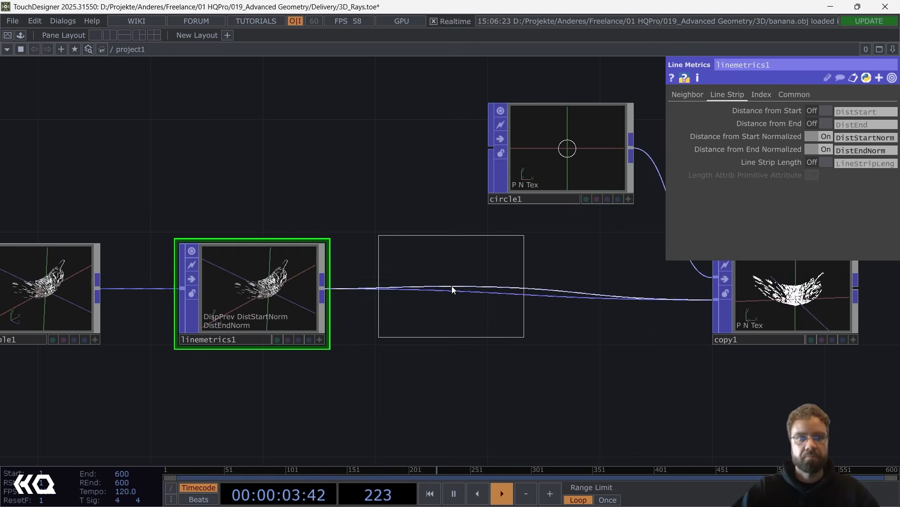
{"action": "left_click", "coordinate": [452, 285]}
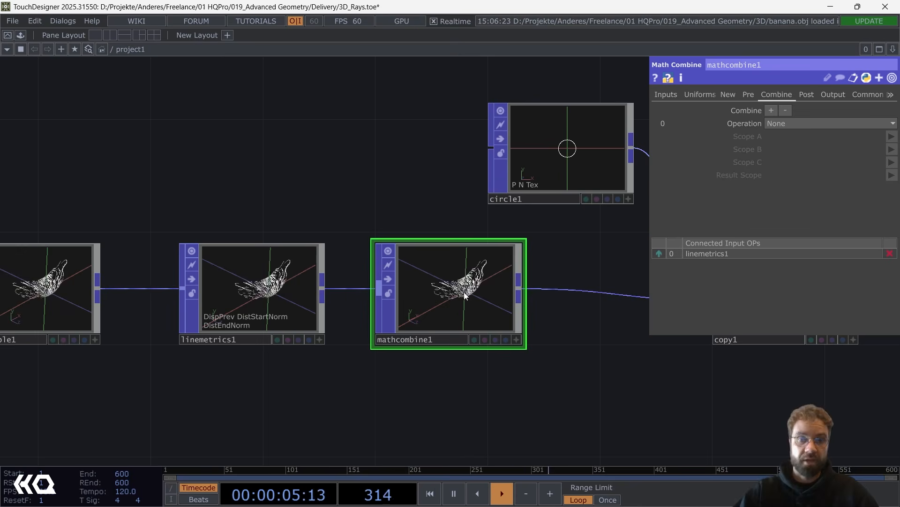
Set mathcombine1 to multiply DistStartNorm by DistEndNorm using A * B, with PointScale as the Result Scope.
{"action": "left_click", "coordinate": [782, 124]}
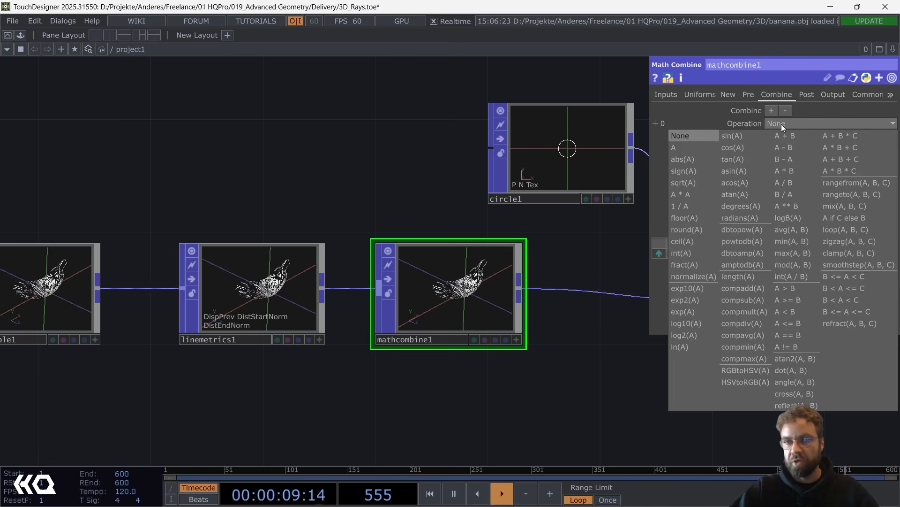
{"action": "left_click", "coordinate": [785, 172]}
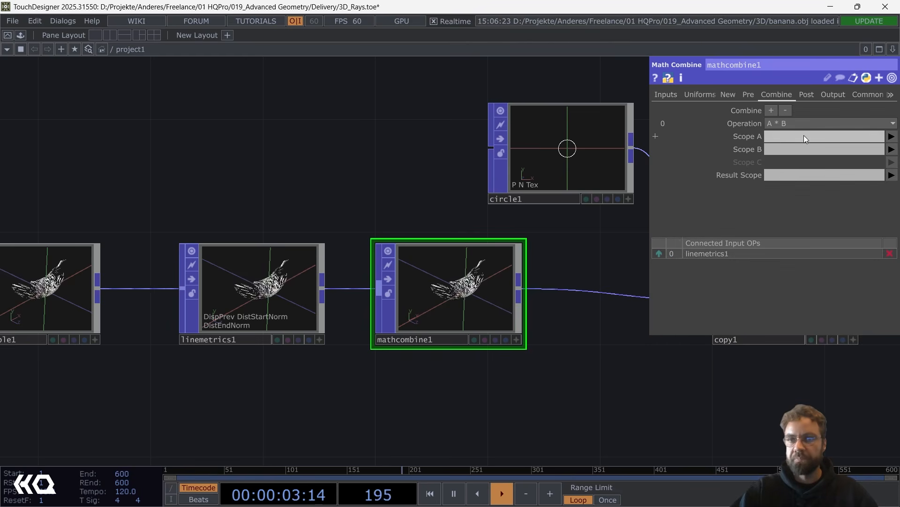
{"action": "left_click", "coordinate": [890, 136]}
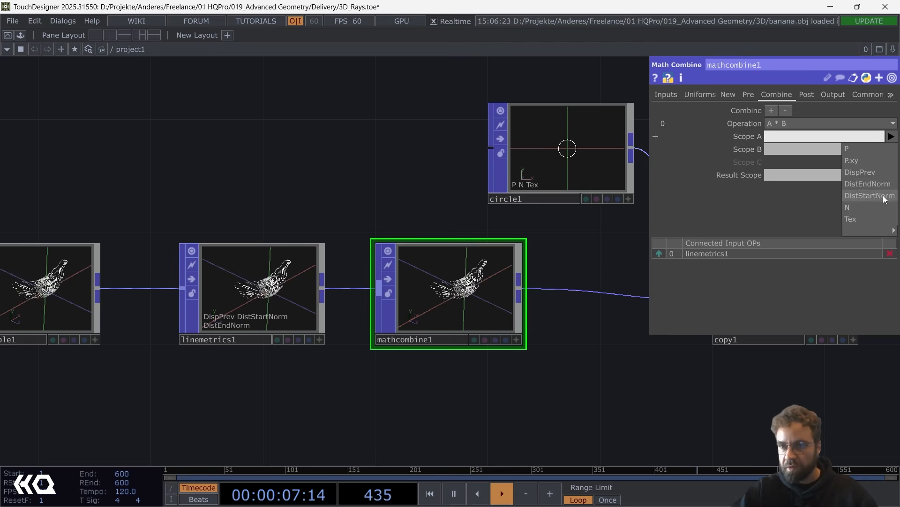
{"action": "left_click", "coordinate": [886, 195]}
{"action": "left_click", "coordinate": [891, 149]}
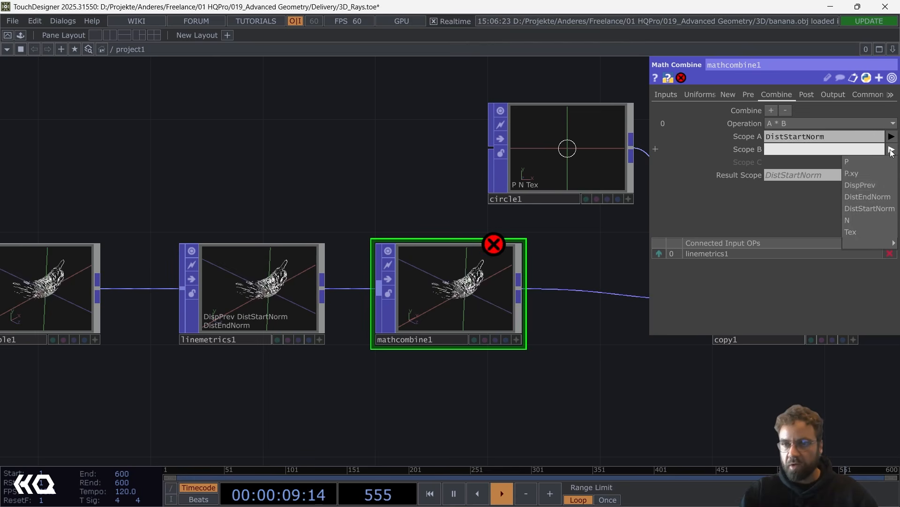
{"action": "left_click", "coordinate": [890, 197]}
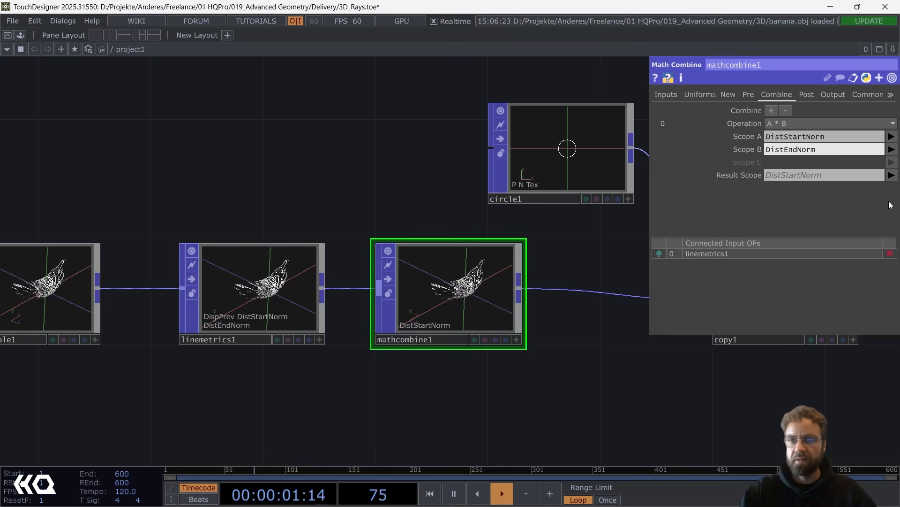
{"action": "left_click", "coordinate": [820, 176]}
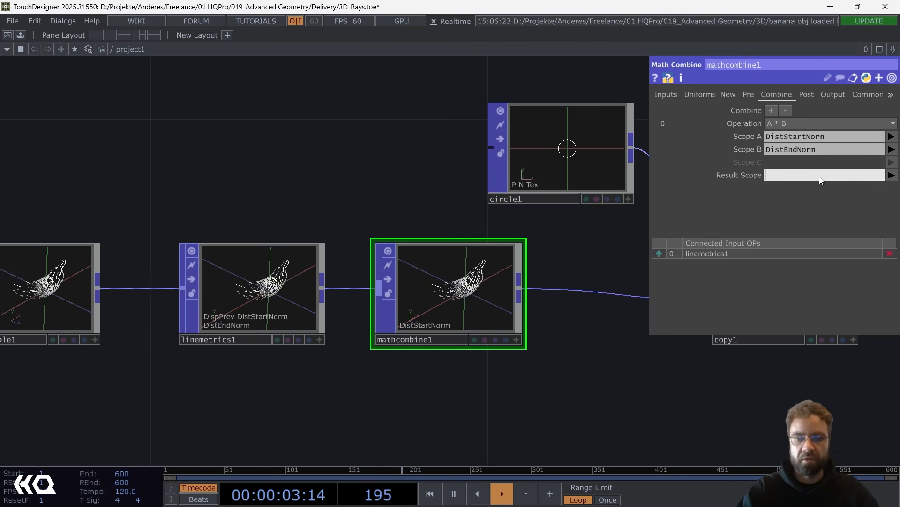
{"action": "type", "text": "PointScale"}
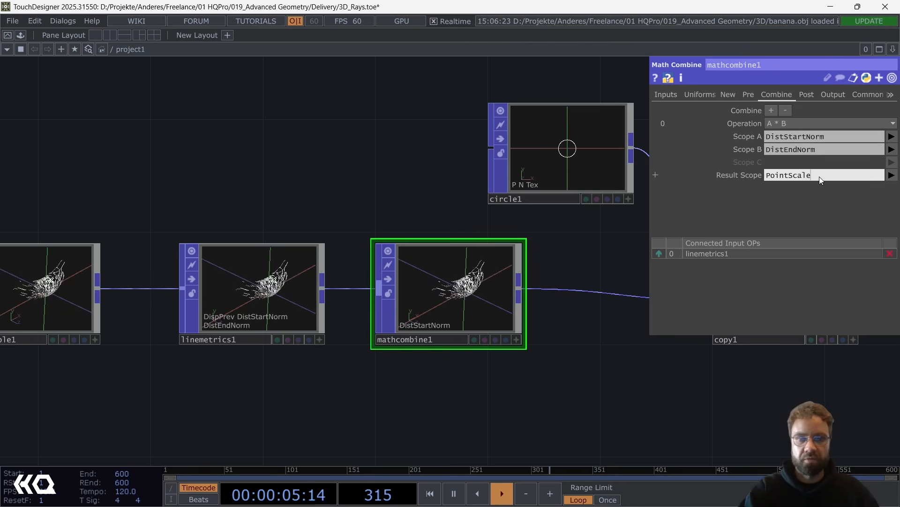
{"action": "key", "text": "Return"}
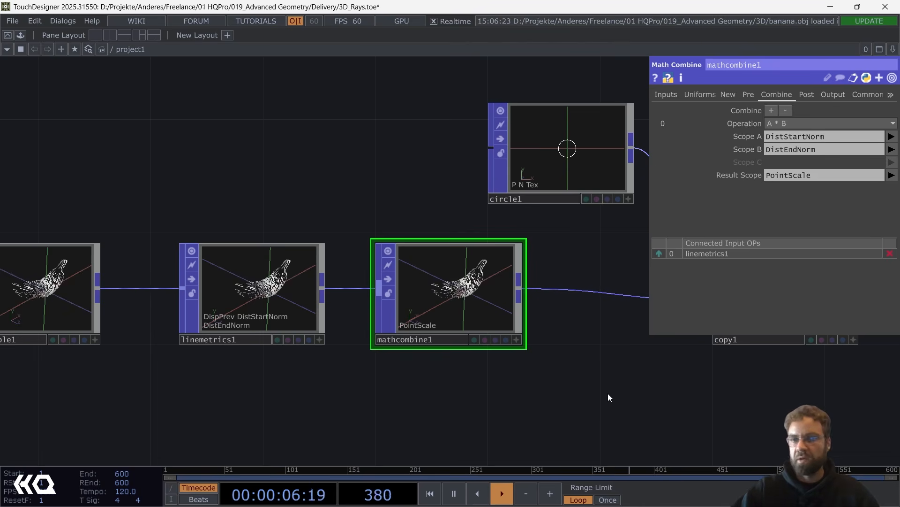
Enable Template Scale with the PointScale attribute in copy1 and inspect the tapered circle trails up close.
{"action": "left_click_drag", "start_coordinate": [609, 387], "coordinate": [275, 352]}
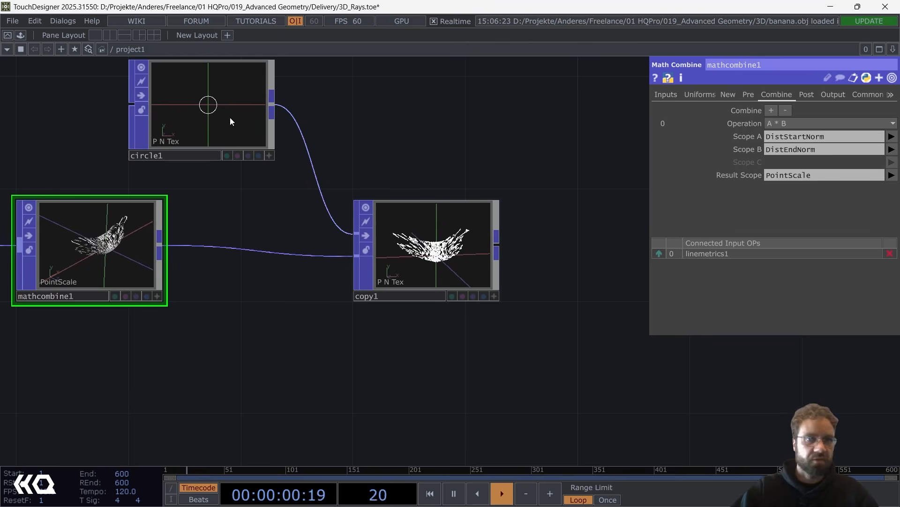
{"action": "left_click", "coordinate": [478, 235]}
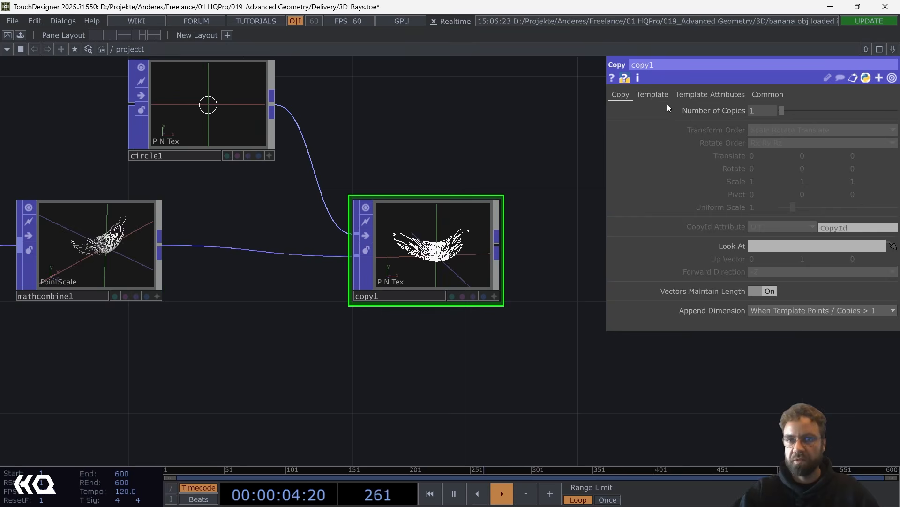
{"action": "left_click", "coordinate": [653, 94]}
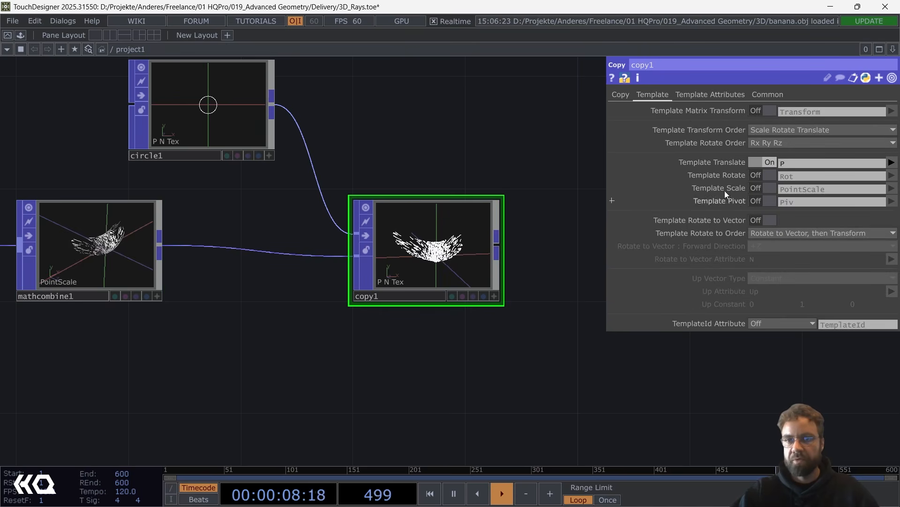
{"action": "left_click", "coordinate": [759, 189]}
{"action": "scroll", "coordinate": [465, 252], "scroll_direction": "up", "scroll_amount": 6}
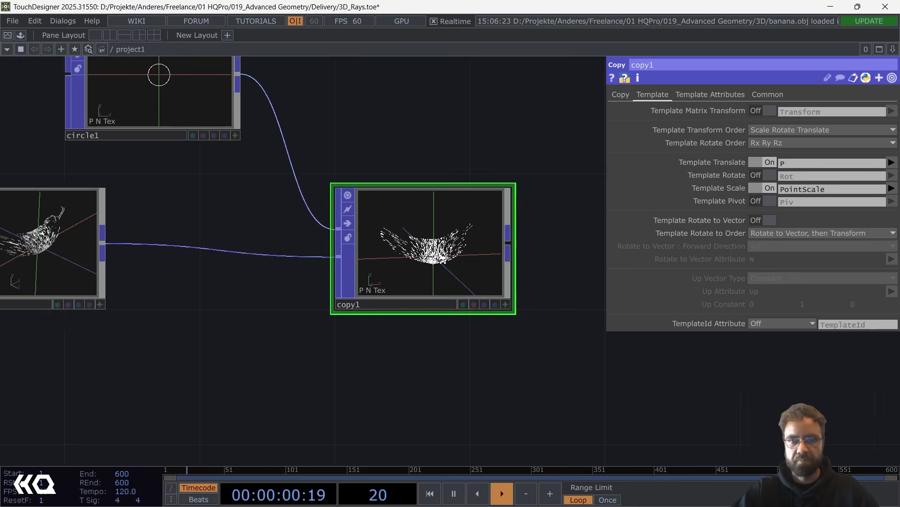
{"action": "scroll", "coordinate": [464, 253], "scroll_direction": "up", "scroll_amount": 5}
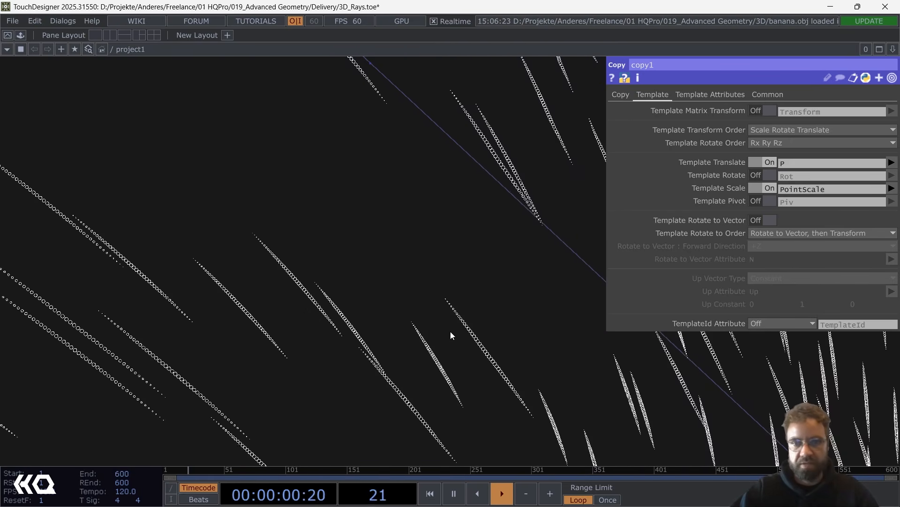
{"action": "scroll", "coordinate": [451, 331], "scroll_direction": "down", "scroll_amount": 5}
{"action": "scroll", "coordinate": [451, 330], "scroll_direction": "down", "scroll_amount": 6}
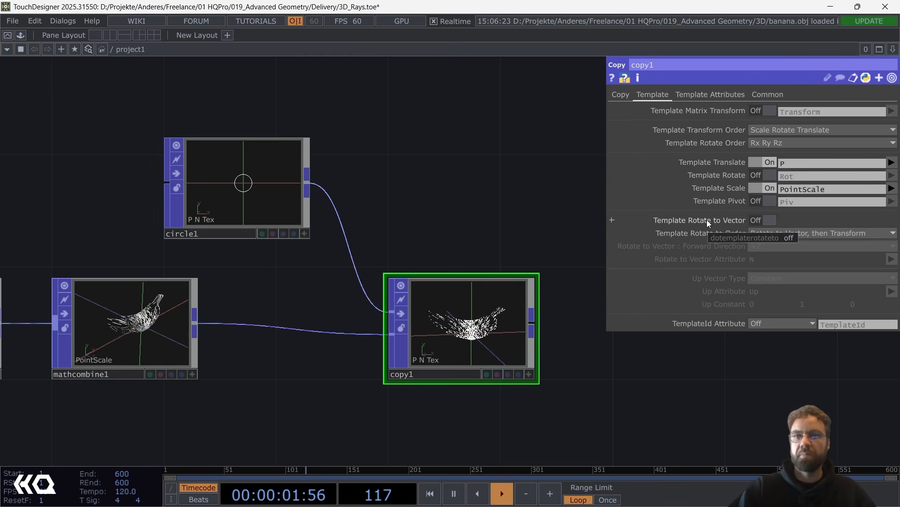
Enable Template Rotate to Vector in copy1 with DispPrev as the Rotate to Vector Attribute, and inspect the circles' orientation.
{"action": "left_click", "coordinate": [761, 221]}
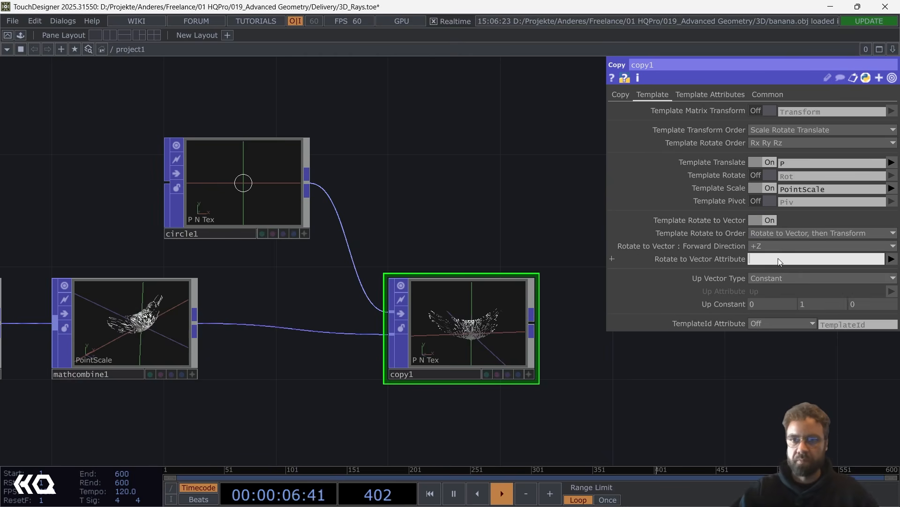
{"action": "left_click", "coordinate": [891, 259]}
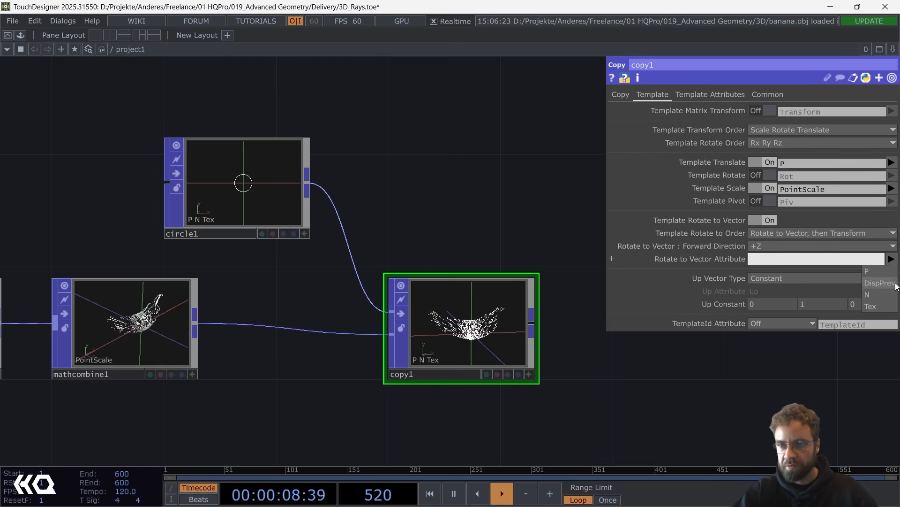
{"action": "left_click", "coordinate": [886, 287]}
{"action": "scroll", "coordinate": [469, 338], "scroll_direction": "up", "scroll_amount": 10}
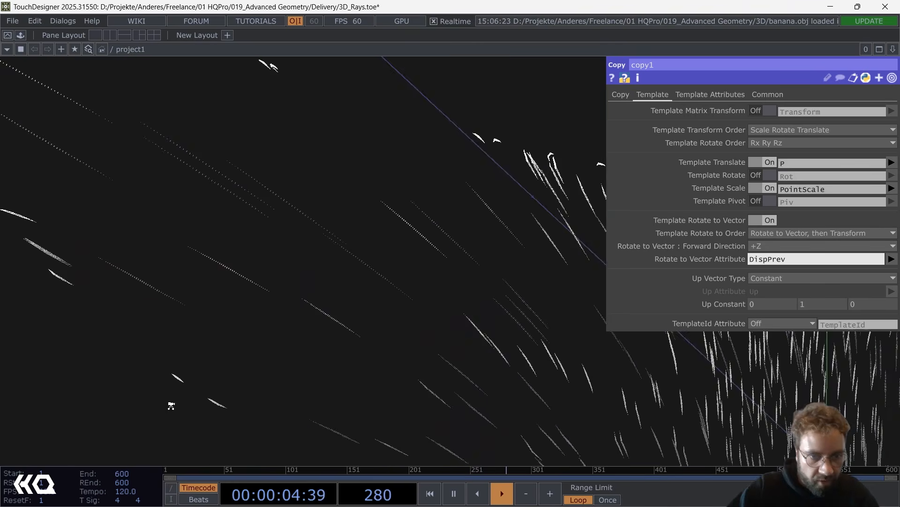
{"action": "scroll", "coordinate": [169, 406], "scroll_direction": "down", "scroll_amount": 3}
{"action": "scroll", "coordinate": [167, 402], "scroll_direction": "up", "scroll_amount": 5}
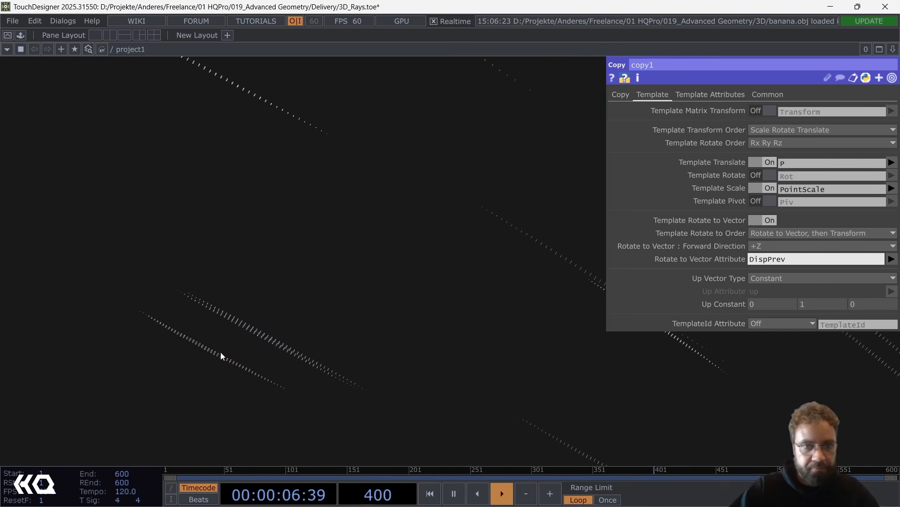
{"action": "scroll", "coordinate": [223, 351], "scroll_direction": "down", "scroll_amount": 2}
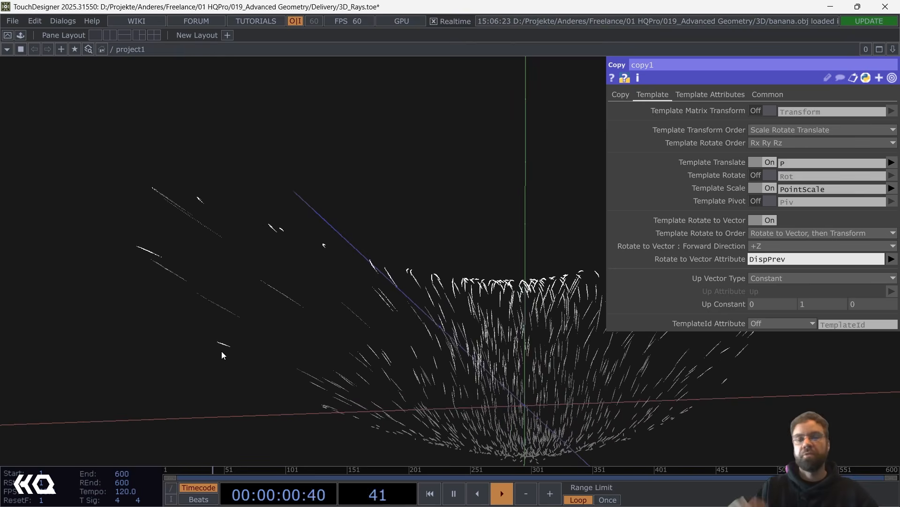
{"action": "scroll", "coordinate": [298, 282], "scroll_direction": "down", "scroll_amount": 5}
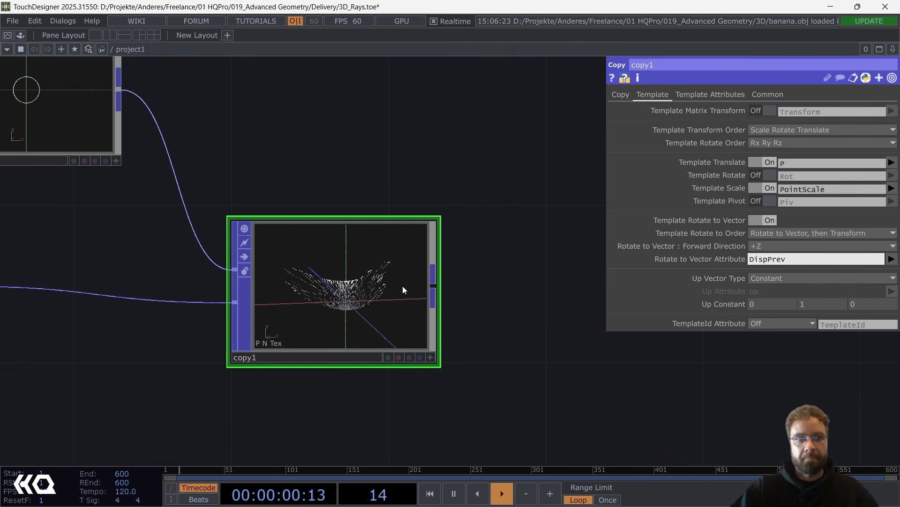
Add a Skin POP after copy1 and inspect the skinned trails up close.
{"action": "scroll", "coordinate": [403, 288], "scroll_direction": "down", "scroll_amount": 2}
{"action": "key", "text": "Tab"}
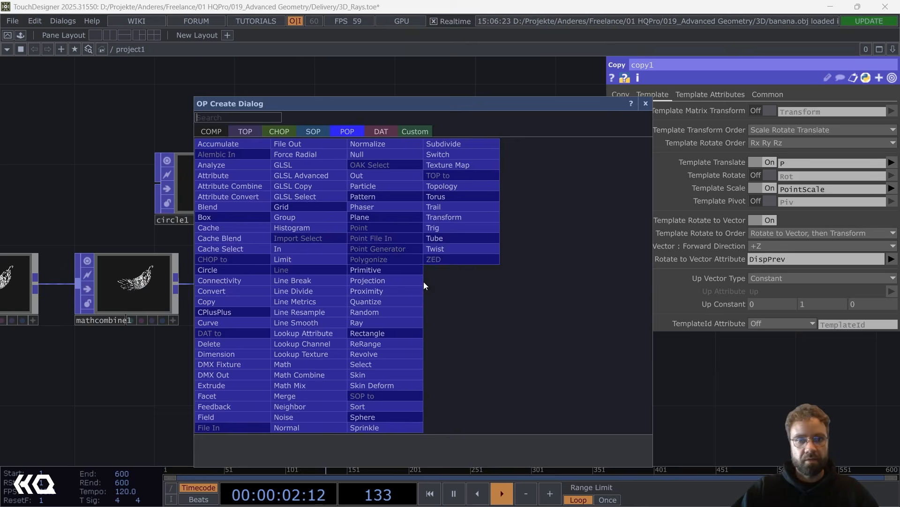
{"action": "left_click", "coordinate": [382, 371]}
{"action": "left_click", "coordinate": [517, 284]}
{"action": "scroll", "coordinate": [516, 287], "scroll_direction": "up", "scroll_amount": 6}
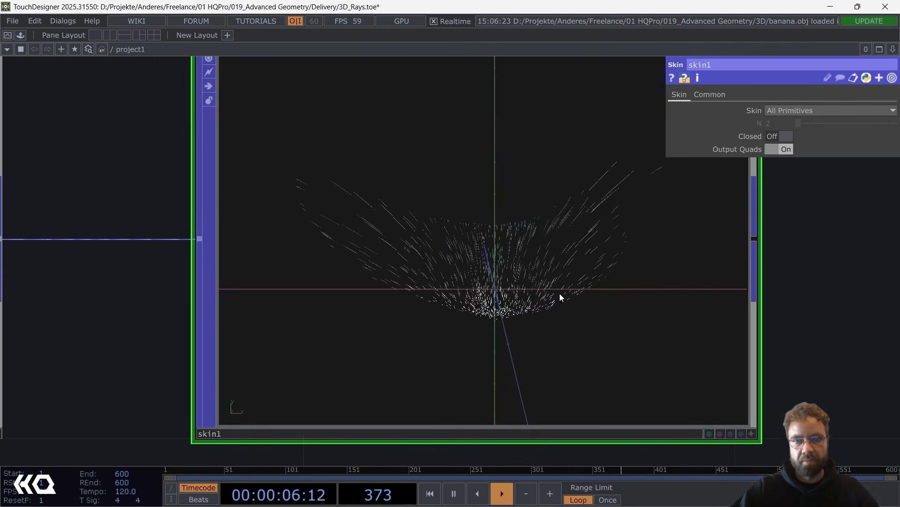
{"action": "scroll", "coordinate": [513, 290], "scroll_direction": "up", "scroll_amount": 3}
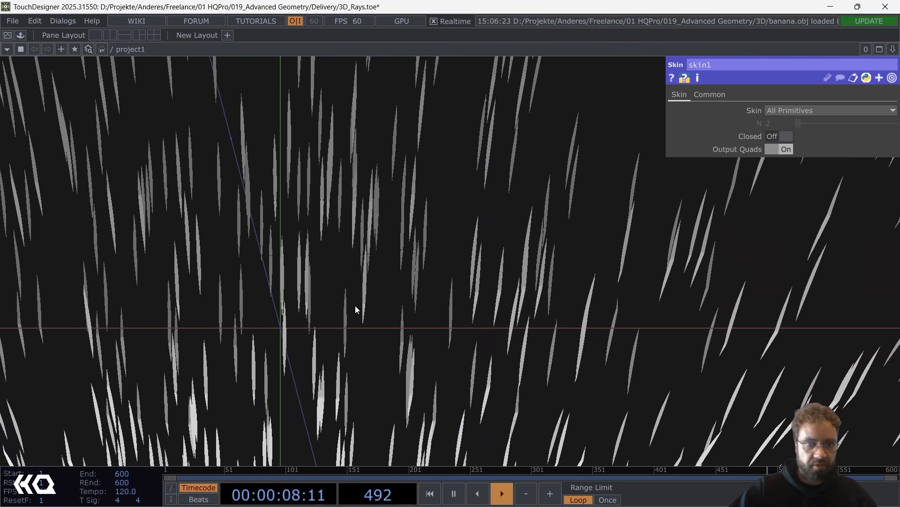
{"action": "scroll", "coordinate": [211, 257], "scroll_direction": "down", "scroll_amount": 5}
{"action": "scroll", "coordinate": [213, 296], "scroll_direction": "up", "scroll_amount": 5}
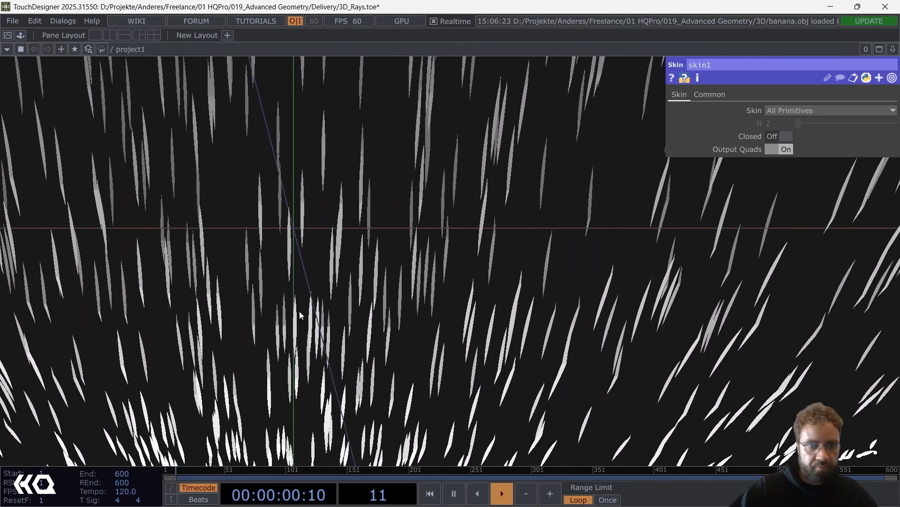
{"action": "scroll", "coordinate": [497, 230], "scroll_direction": "down", "scroll_amount": 8}
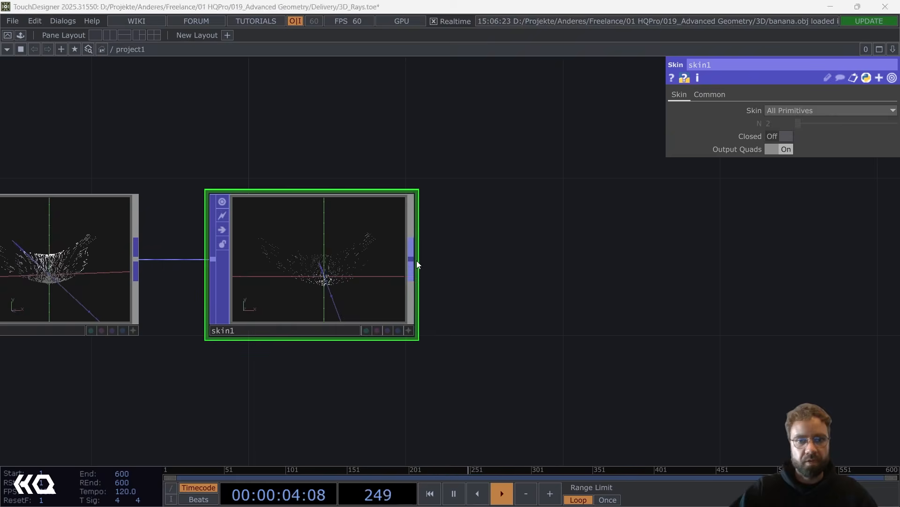
Add a Normal POP after skin1 to compute the trails' normals.
{"action": "key", "text": "Tab"}
{"action": "left_click", "coordinate": [286, 396]}
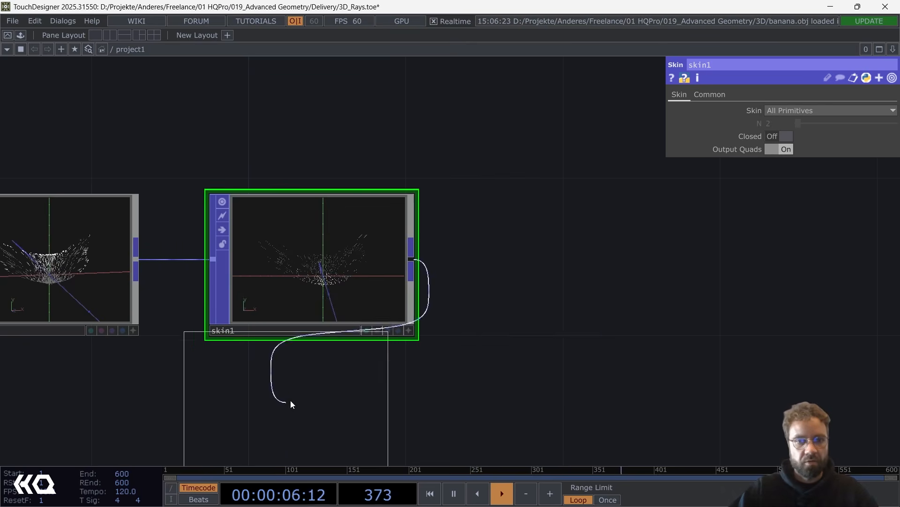
{"action": "left_click", "coordinate": [571, 265]}
{"action": "left_click_drag", "start_coordinate": [794, 302], "coordinate": [580, 297]}
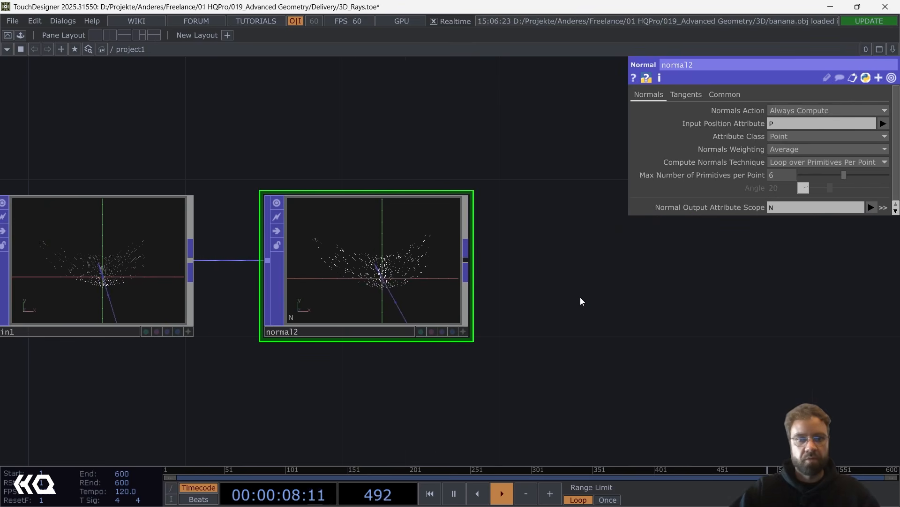
Add a Lookup Texture POP after the new Normal POP.
{"action": "right_click", "coordinate": [467, 263]}
{"action": "type", "text": "look"}
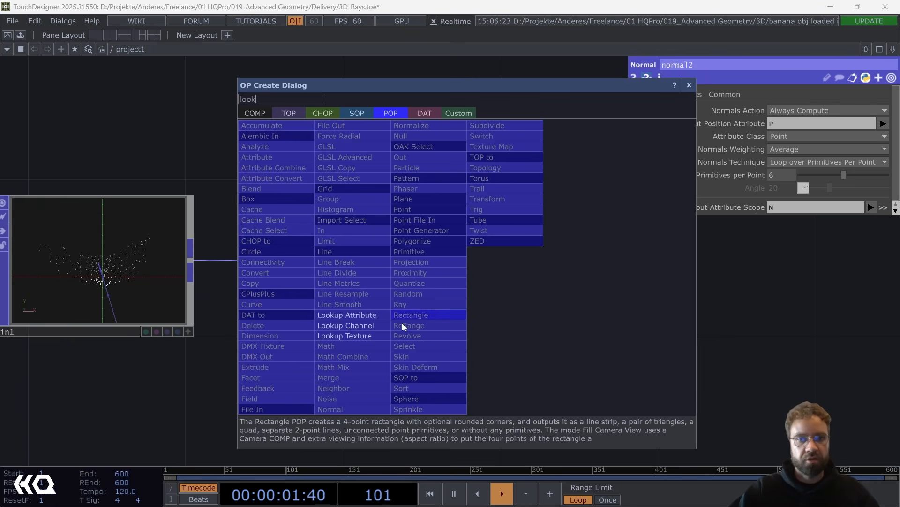
{"action": "left_click", "coordinate": [364, 336]}
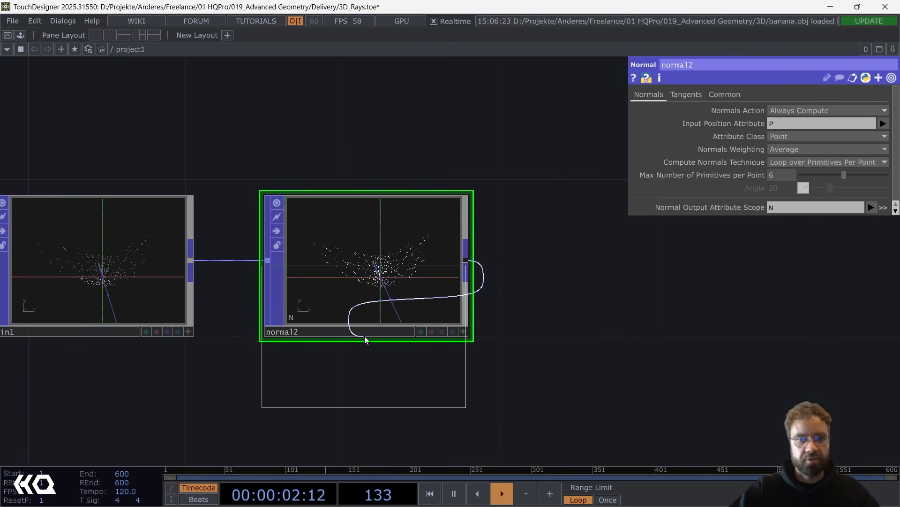
{"action": "left_click", "coordinate": [643, 276]}
Create a Ramp TOP below lookuptex1.
{"action": "left_click_drag", "start_coordinate": [406, 364], "coordinate": [178, 268]}
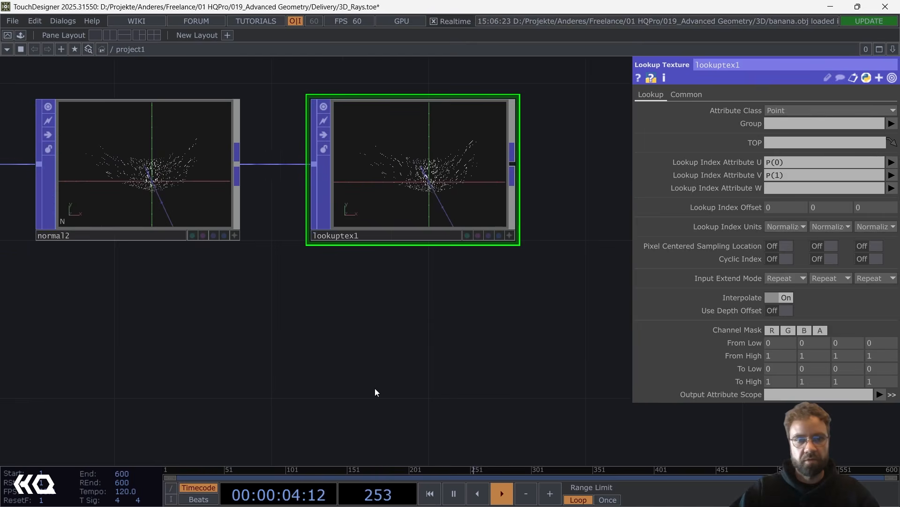
{"action": "key", "text": "Tab"}
{"action": "type", "text": "ra"}
{"action": "left_click", "coordinate": [195, 172]}
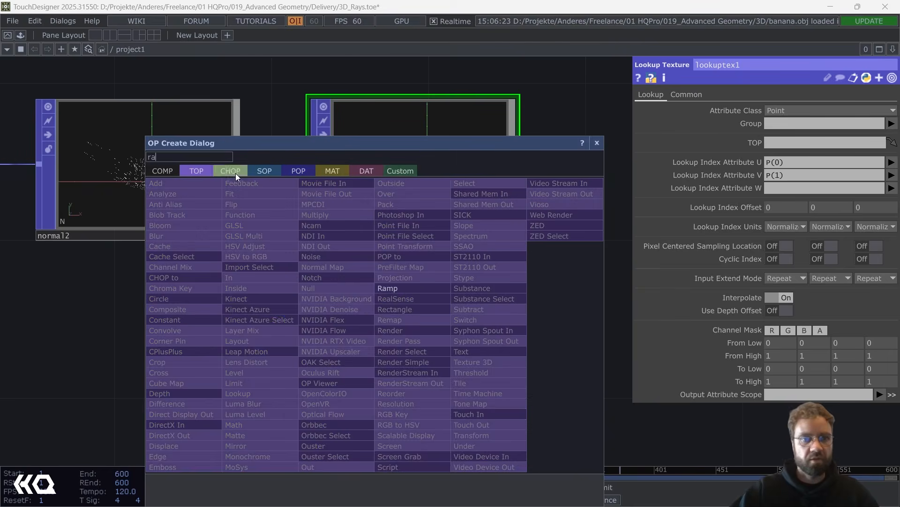
{"action": "left_click", "coordinate": [406, 291]}
{"action": "left_click", "coordinate": [427, 363]}
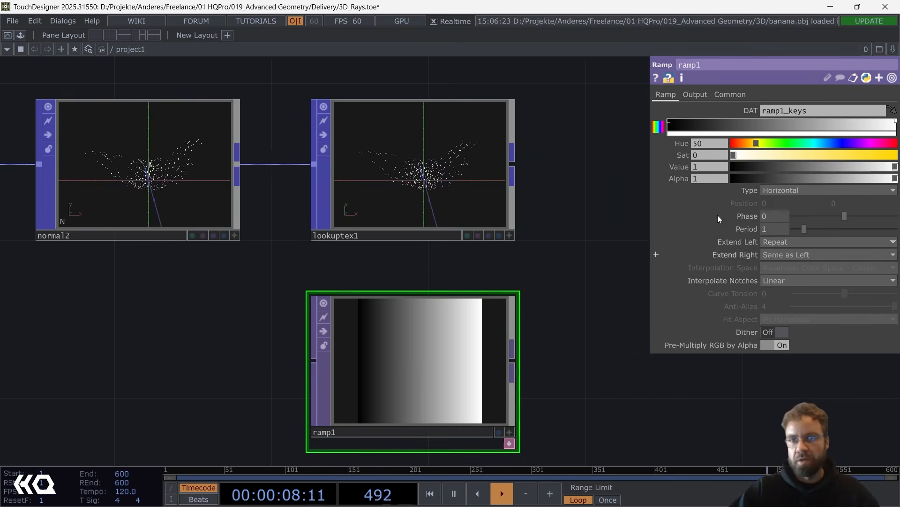
Color ramp1 from yellow (hue 50, saturation 1, value 1) at its first key to orange (hue 35, saturation 1) at its last.
{"action": "left_click", "coordinate": [670, 122]}
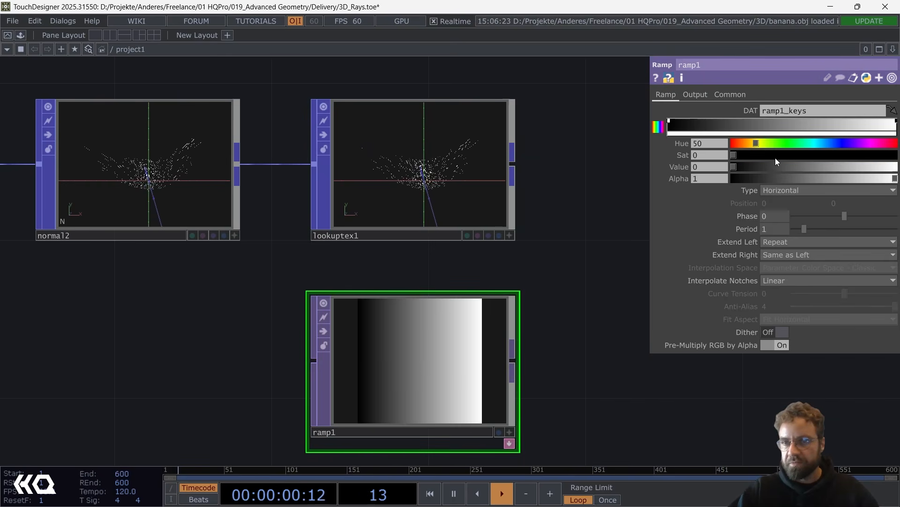
{"action": "left_click", "coordinate": [798, 157]}
{"action": "left_click_drag", "start_coordinate": [803, 168], "coordinate": [896, 156]}
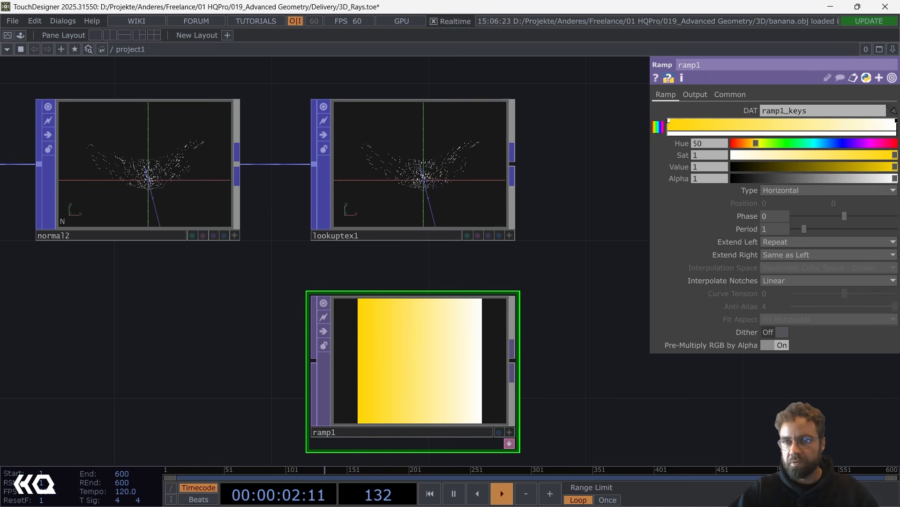
{"action": "left_click", "coordinate": [895, 122]}
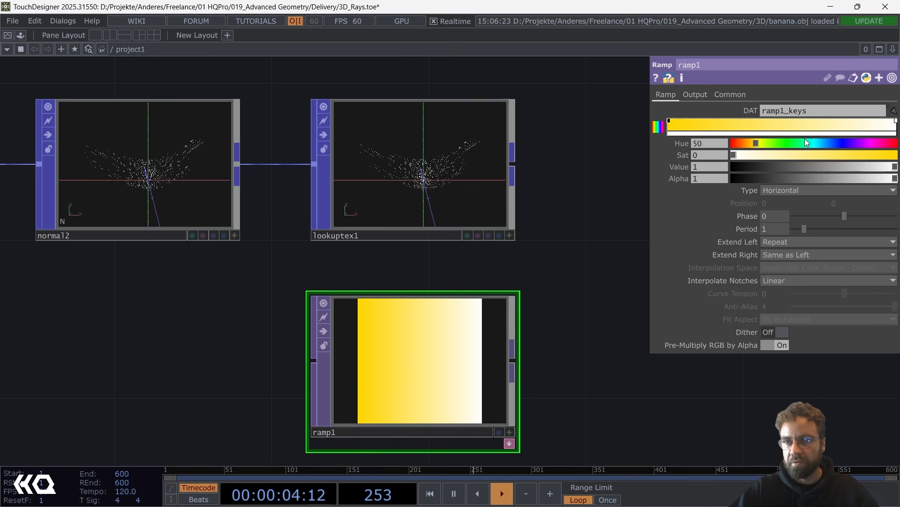
{"action": "left_click_drag", "start_coordinate": [754, 143], "coordinate": [749, 144]}
{"action": "left_click_drag", "start_coordinate": [850, 156], "coordinate": [895, 155]}
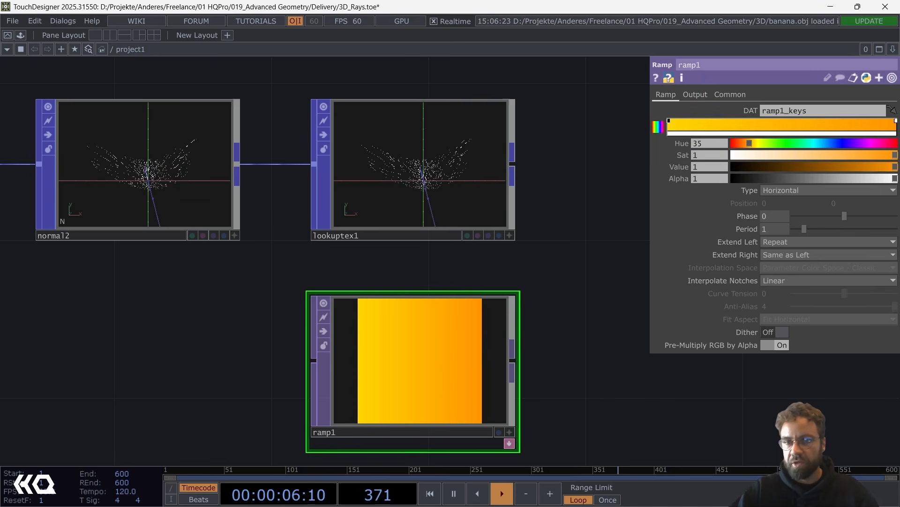
Assign ramp1 as the TOP that lookuptex1 samples.
{"action": "left_click_drag", "start_coordinate": [429, 394], "coordinate": [427, 196]}
{"action": "left_click", "coordinate": [464, 169]}
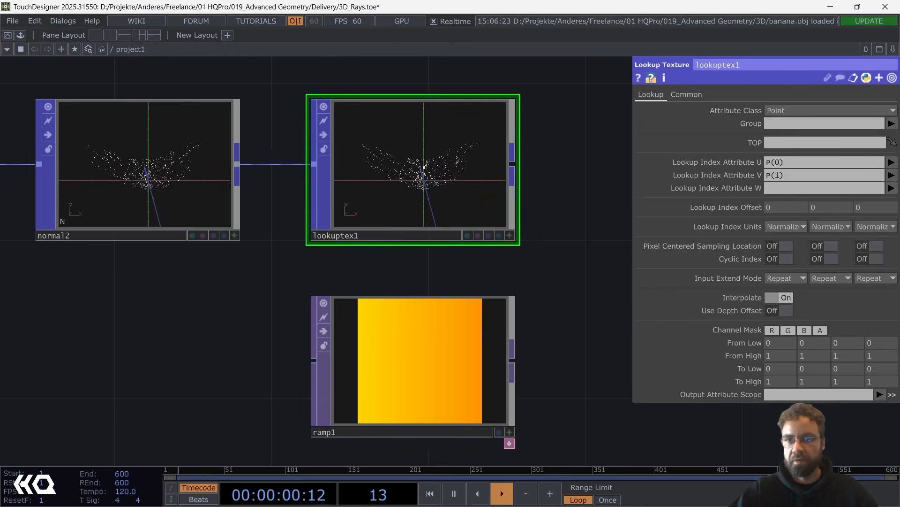
{"action": "left_click_drag", "start_coordinate": [494, 333], "coordinate": [786, 143]}
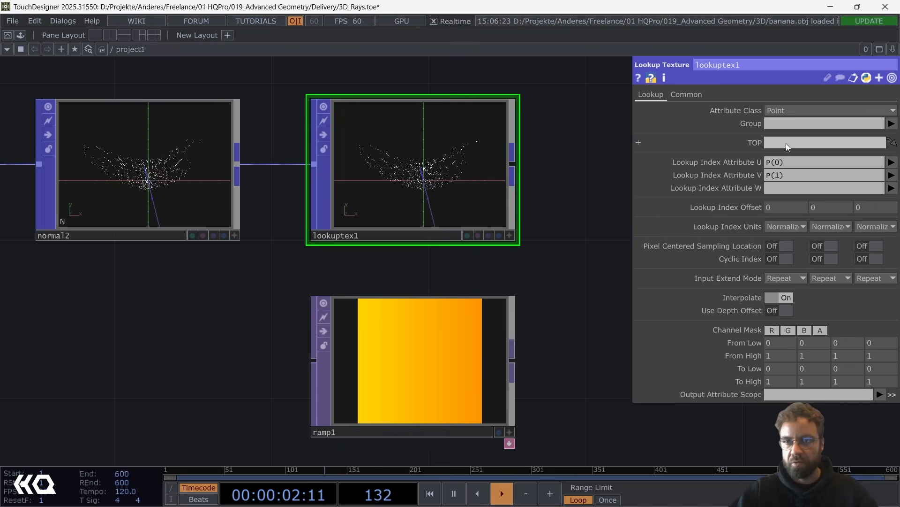
{"action": "left_click", "coordinate": [408, 323]}
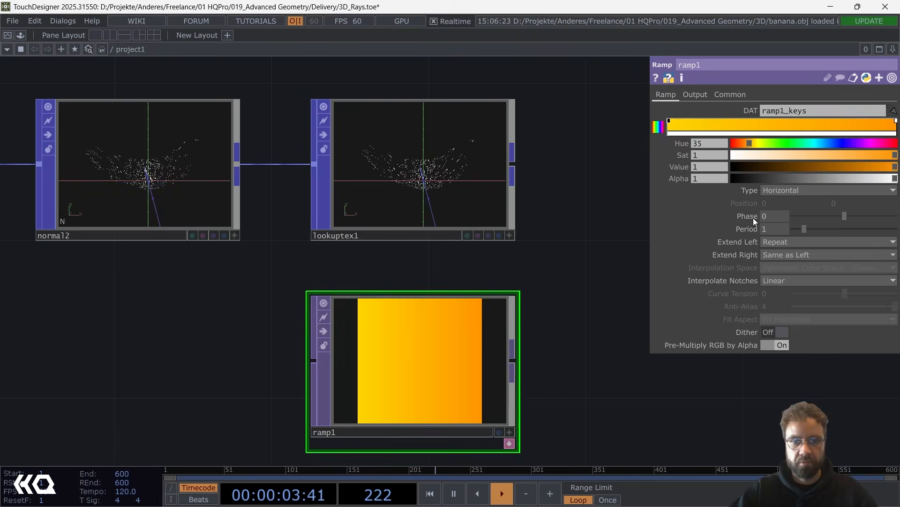
{"action": "left_click", "coordinate": [368, 185]}
{"action": "left_click_drag", "start_coordinate": [446, 334], "coordinate": [800, 142]}
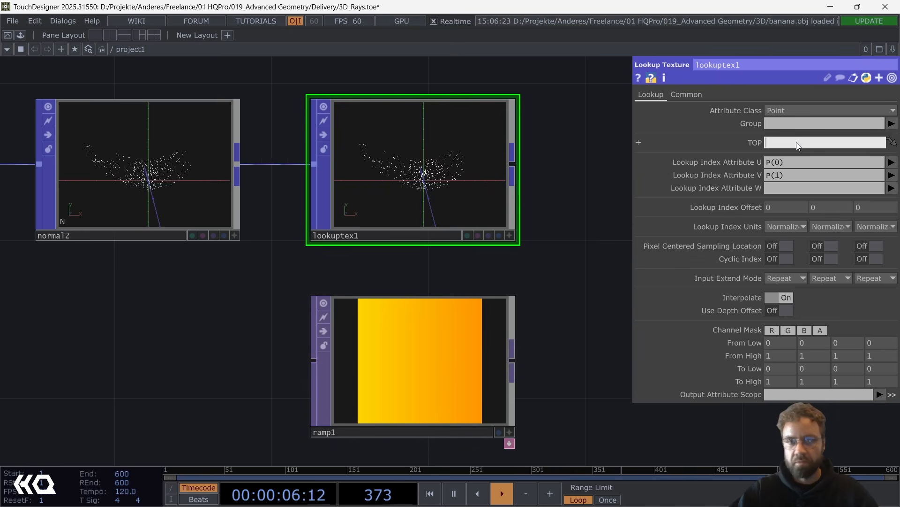
{"action": "type", "text": "ramp1"}
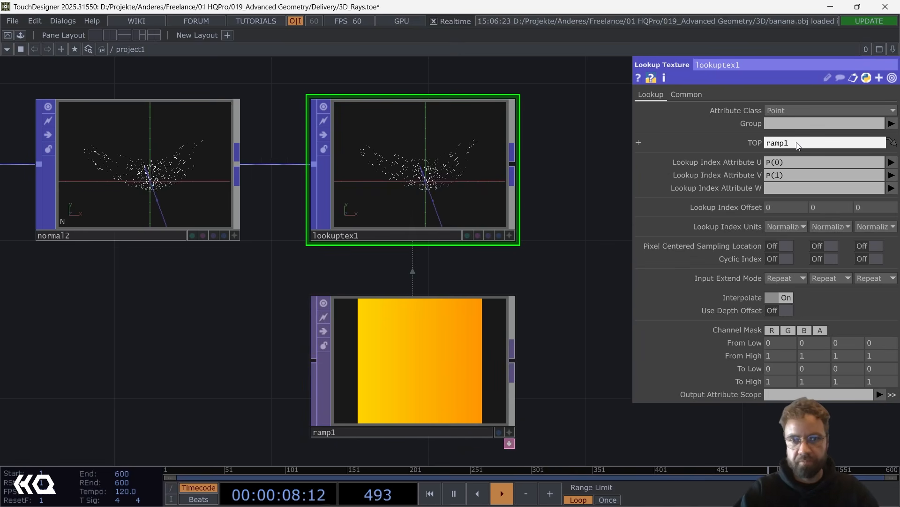
Set lookuptex1's lookup index attribute U to N(0), clear attribute V, and output the result to the Color attribute.
{"action": "left_click", "coordinate": [810, 175]}
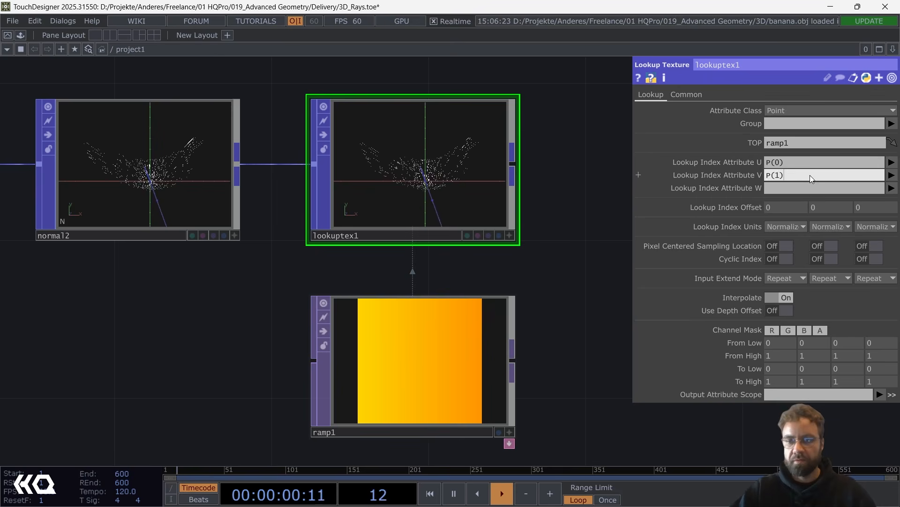
{"action": "key", "text": "BackSpace"}
{"action": "left_click", "coordinate": [891, 162]}
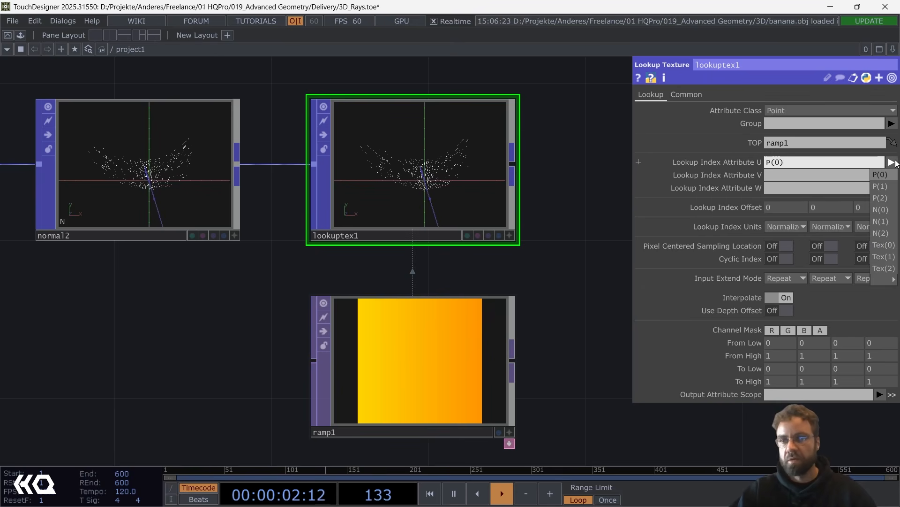
{"action": "left_click", "coordinate": [881, 210]}
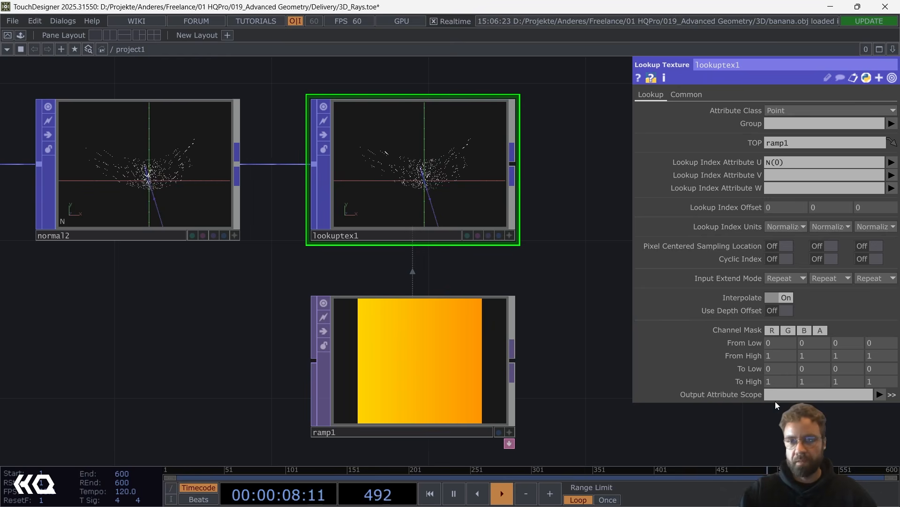
{"action": "left_click", "coordinate": [879, 394]}
{"action": "left_click", "coordinate": [877, 441]}
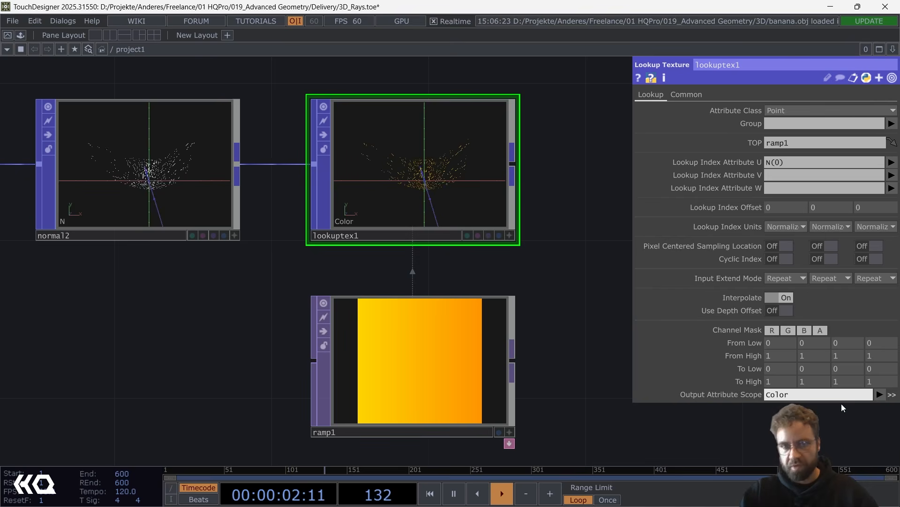
Inspect the ramp-colored trails up close in lookuptex1's viewer.
{"action": "scroll", "coordinate": [436, 174], "scroll_direction": "up", "scroll_amount": 8}
{"action": "scroll", "coordinate": [429, 225], "scroll_direction": "up", "scroll_amount": 3}
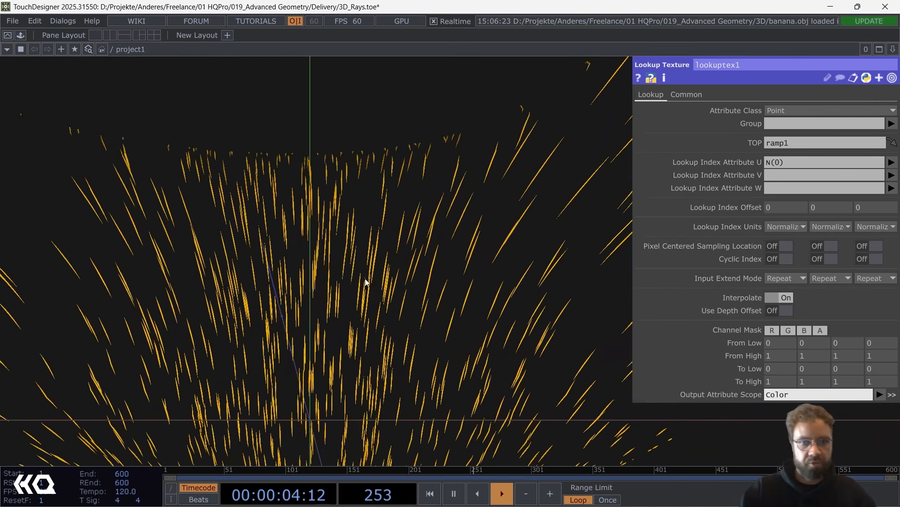
{"action": "scroll", "coordinate": [347, 286], "scroll_direction": "down", "scroll_amount": 8}
{"action": "scroll", "coordinate": [300, 294], "scroll_direction": "up", "scroll_amount": 8}
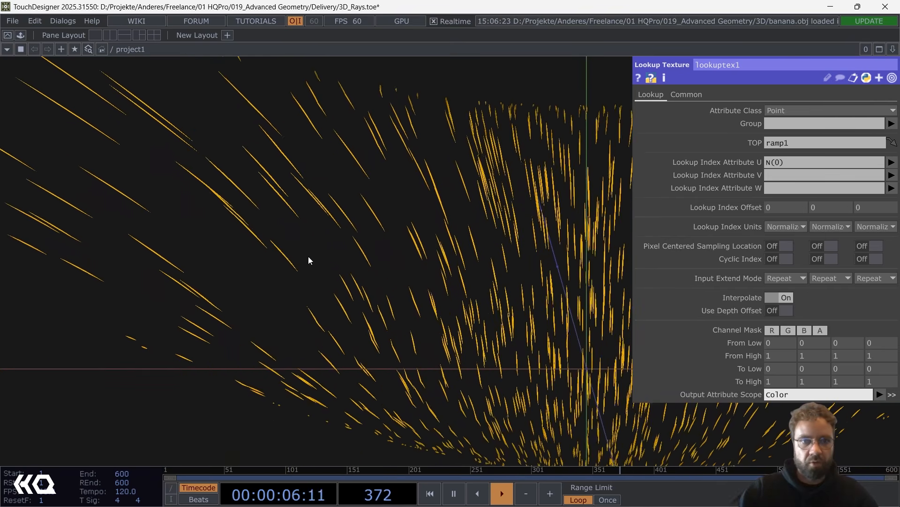
{"action": "scroll", "coordinate": [310, 257], "scroll_direction": "up", "scroll_amount": 5}
{"action": "scroll", "coordinate": [374, 277], "scroll_direction": "down", "scroll_amount": 15}
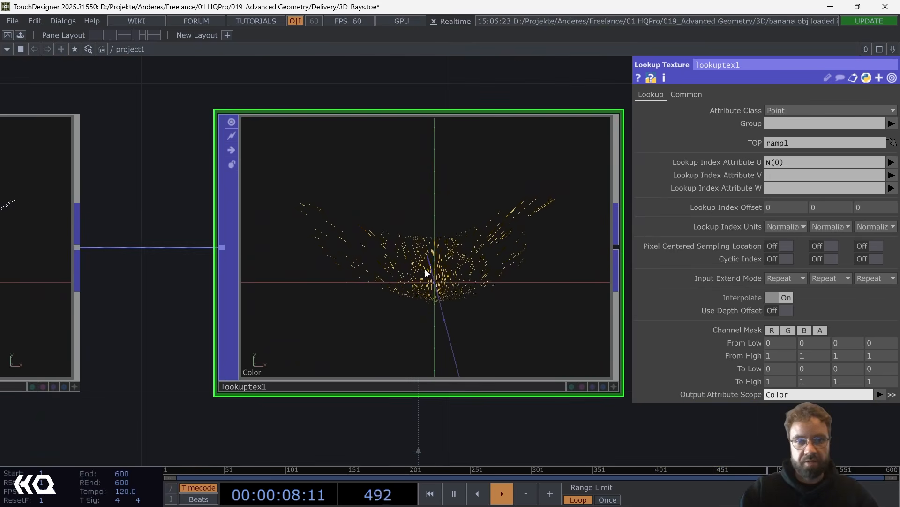
{"action": "left_click_drag", "start_coordinate": [538, 280], "coordinate": [439, 226]}
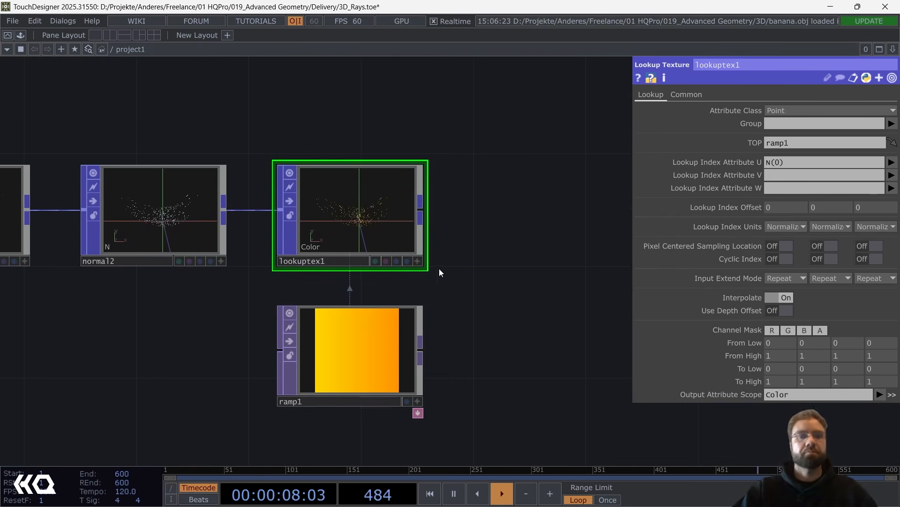
Add a Null POP after lookuptex1.
{"action": "scroll", "coordinate": [409, 254], "scroll_direction": "down", "scroll_amount": 2}
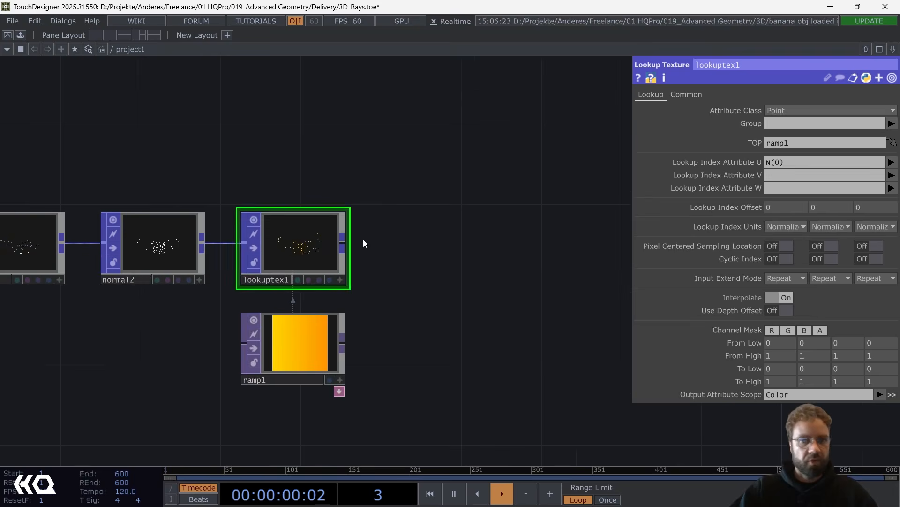
{"action": "key", "text": "Tab"}
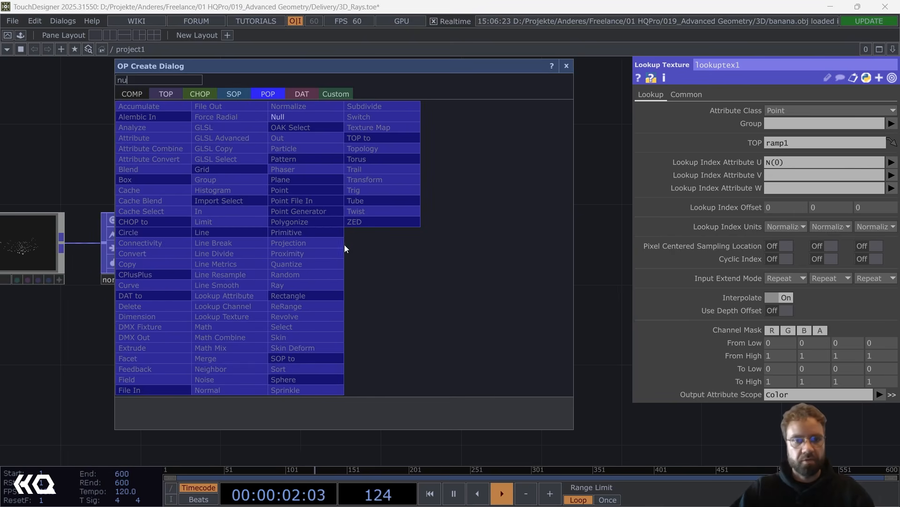
{"action": "left_click", "coordinate": [291, 117]}
{"action": "left_click", "coordinate": [433, 246]}
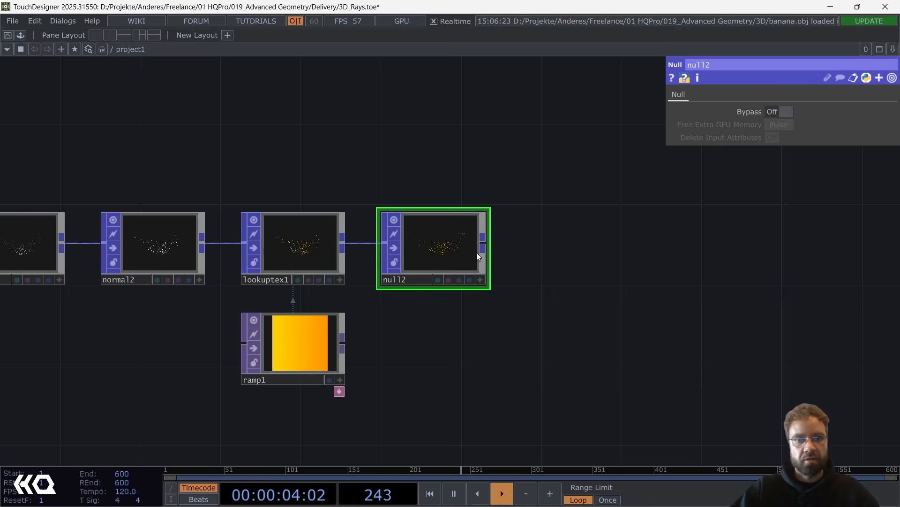
Add a Geometry COMP fed by null2.
{"action": "key", "text": "Tab"}
{"action": "left_click", "coordinate": [279, 91]}
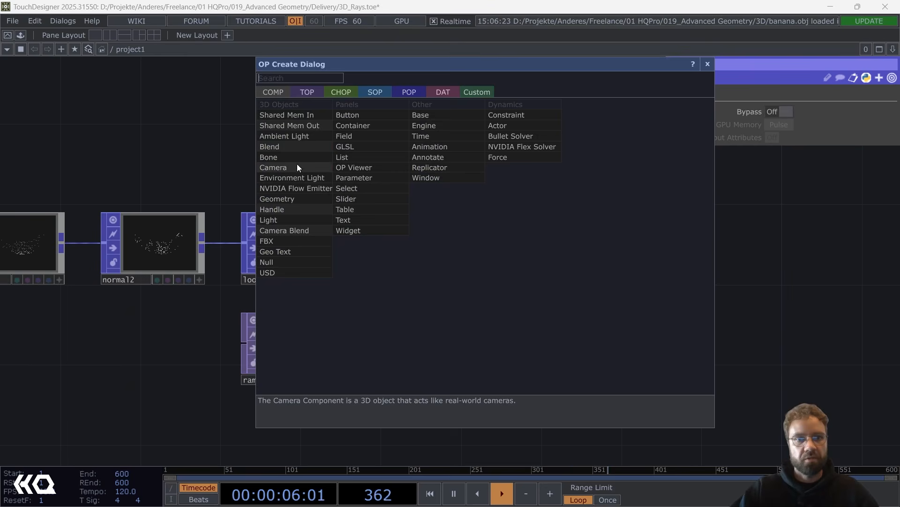
{"action": "type", "text": "ge"}
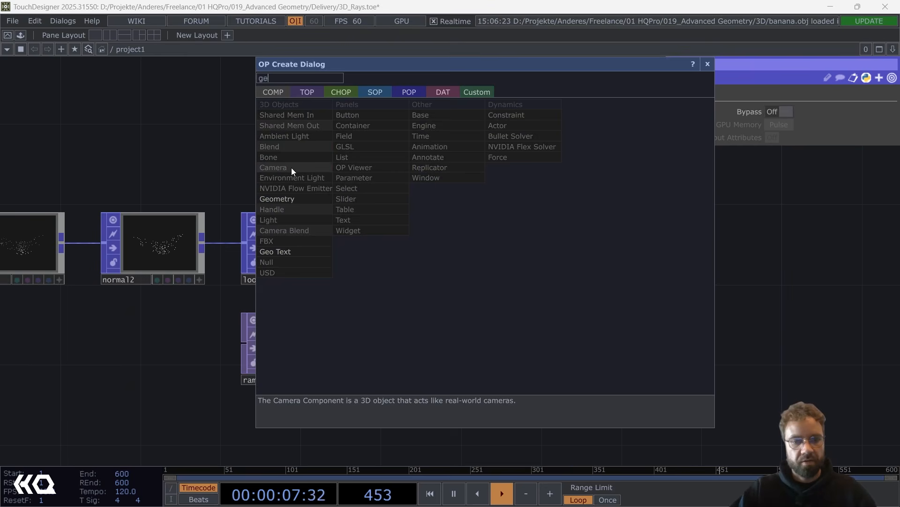
{"action": "left_click", "coordinate": [292, 198]}
{"action": "left_click", "coordinate": [605, 251]}
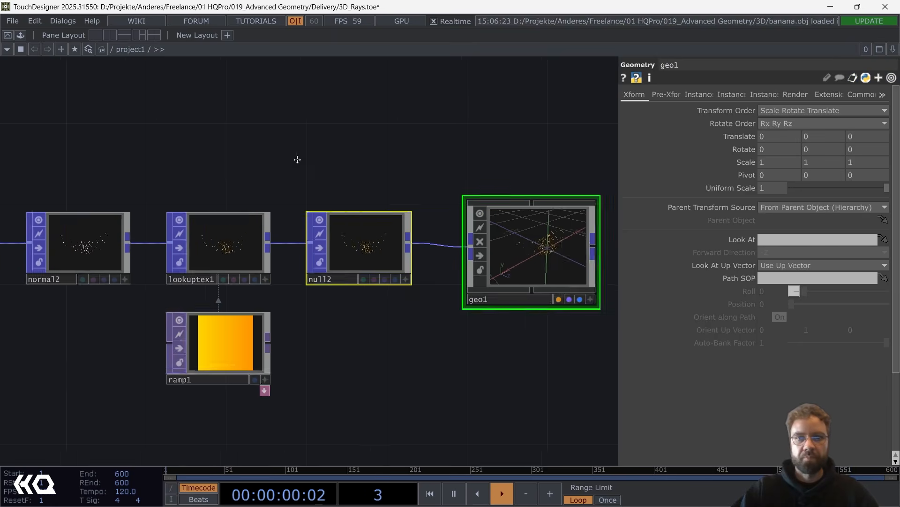
Add a Light COMP above geo1 and a Camera COMP beside the light.
{"action": "key", "text": "Tab"}
{"action": "type", "text": "ligh"}
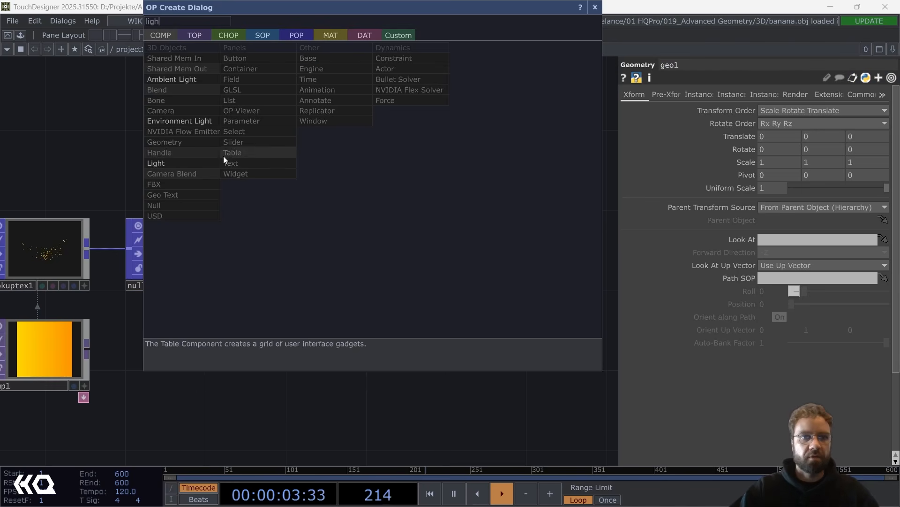
{"action": "left_click", "coordinate": [182, 162]}
{"action": "left_click", "coordinate": [351, 133]}
{"action": "key", "text": "Tab"}
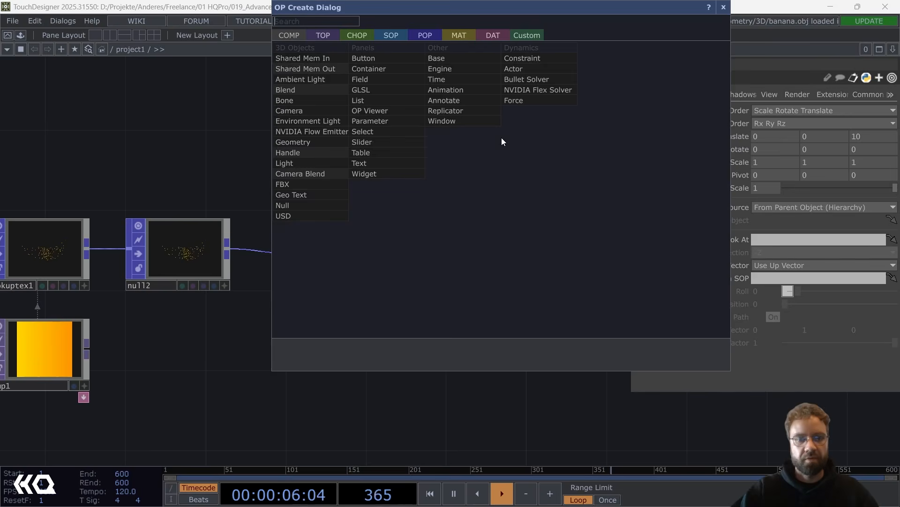
{"action": "left_click", "coordinate": [345, 89]}
{"action": "left_click", "coordinate": [535, 138]}
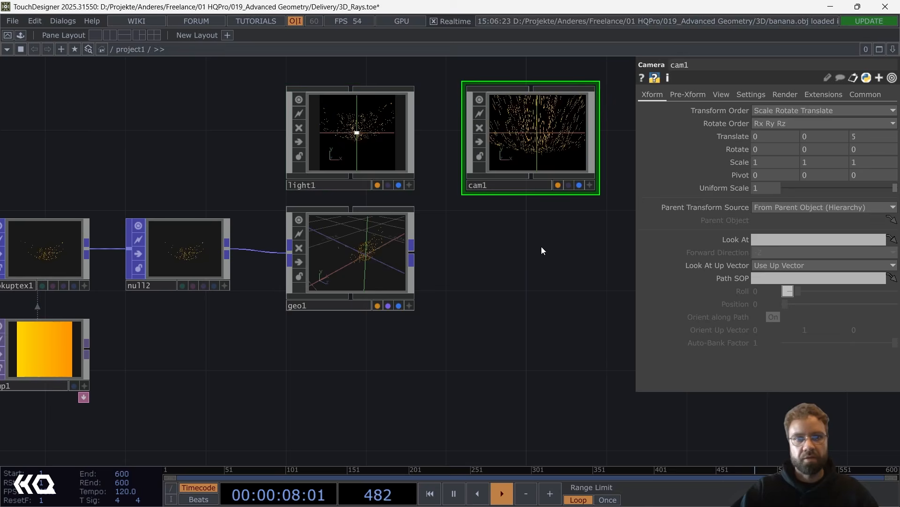
Add a Render TOP below cam1 and beside geo1.
{"action": "key", "text": "Tab"}
{"action": "type", "text": "re"}
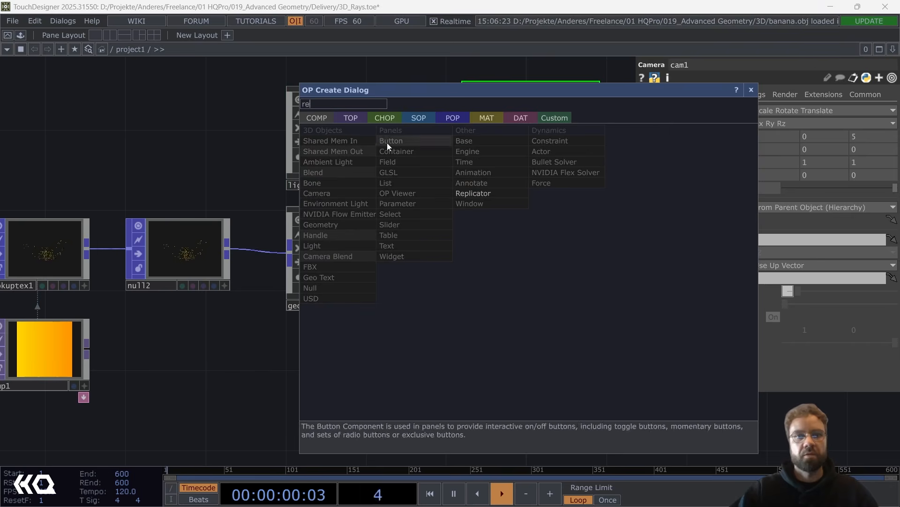
{"action": "left_click", "coordinate": [351, 118]}
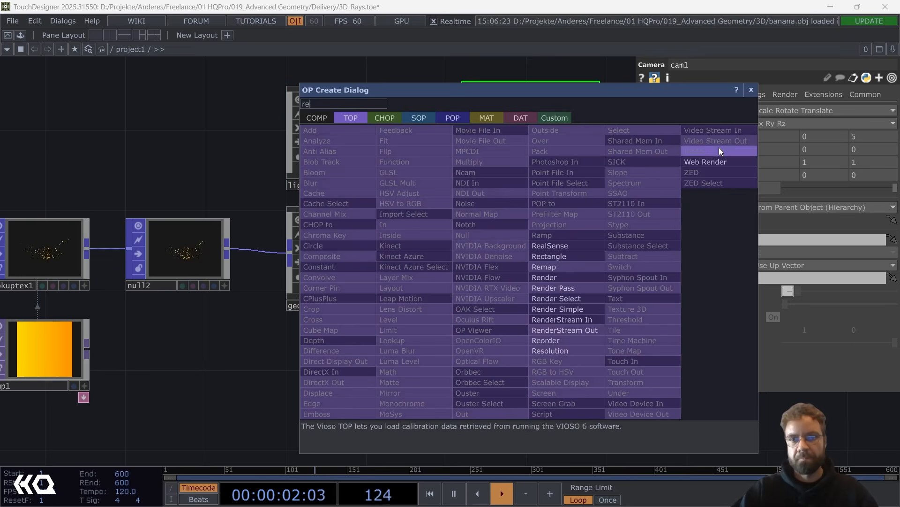
{"action": "left_click", "coordinate": [576, 276]}
{"action": "left_click", "coordinate": [531, 271]}
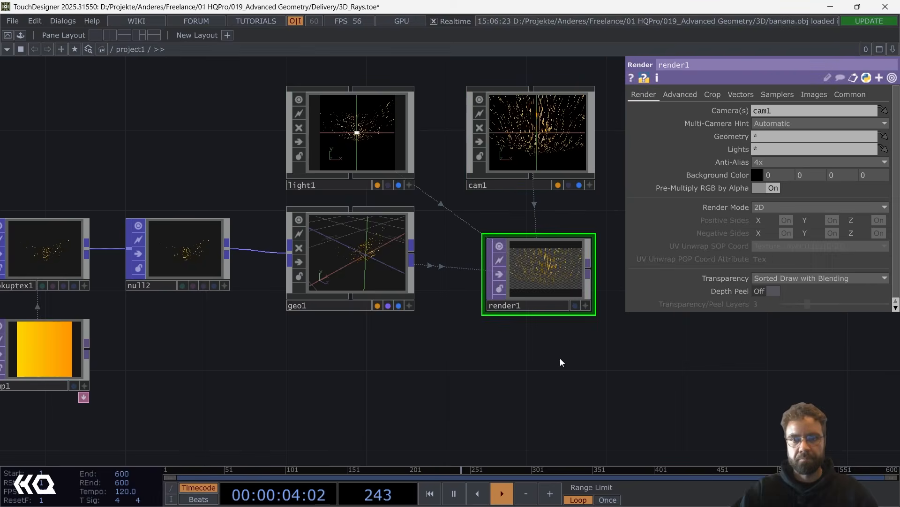
Reframe the trails in the render by setting cam1's translate to Y 1.2 and Z 15.9.
{"action": "left_click_drag", "start_coordinate": [561, 362], "coordinate": [516, 361]}
{"action": "left_click", "coordinate": [490, 158]}
{"action": "scroll", "coordinate": [502, 287], "scroll_direction": "up", "scroll_amount": 5}
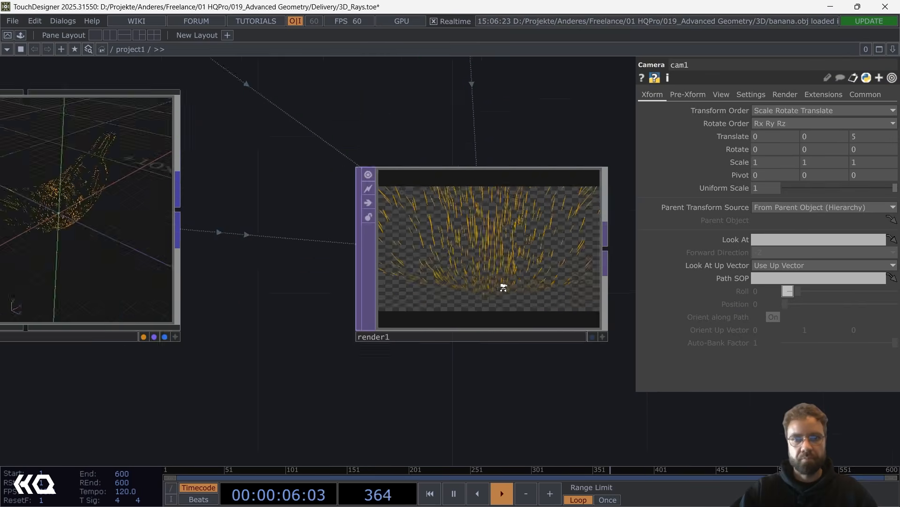
{"action": "scroll", "coordinate": [534, 281], "scroll_direction": "down", "scroll_amount": 2}
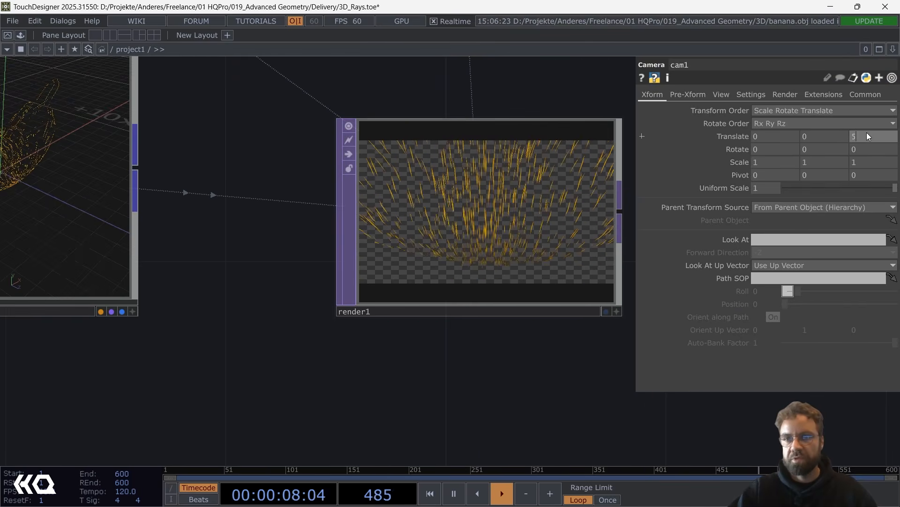
{"action": "middle_click_drag", "start_coordinate": [867, 133], "coordinate": [881, 266]}
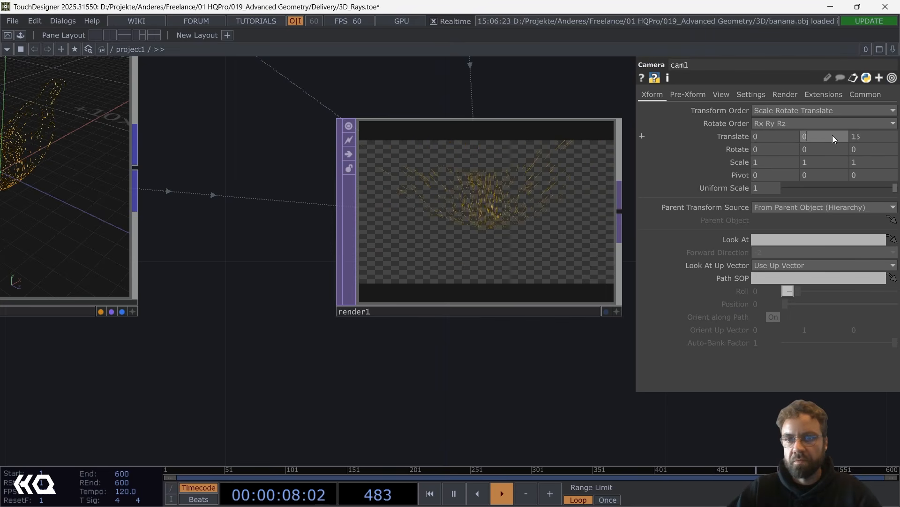
{"action": "middle_click_drag", "start_coordinate": [833, 138], "coordinate": [854, 124]}
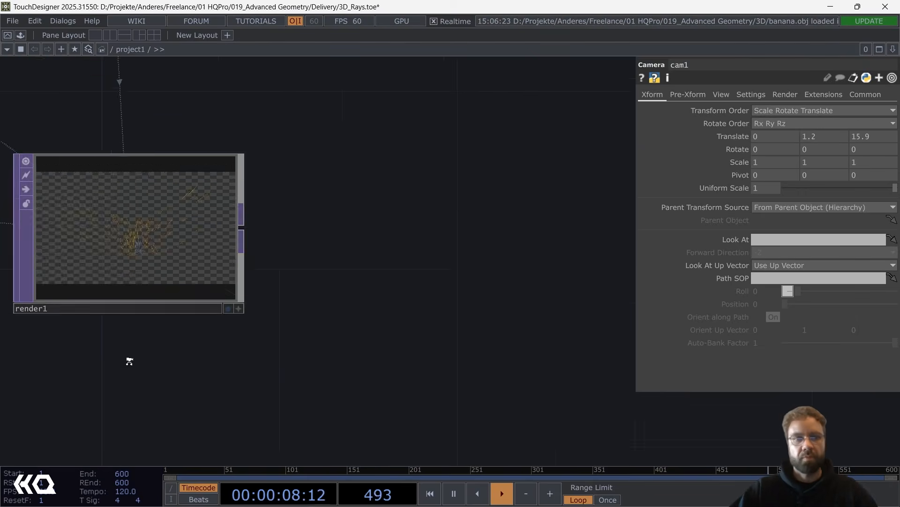
Add an RGB Key TOP after render1, connected to its output.
{"action": "scroll", "coordinate": [127, 361], "scroll_direction": "down", "scroll_amount": 2}
{"action": "key", "text": "Tab"}
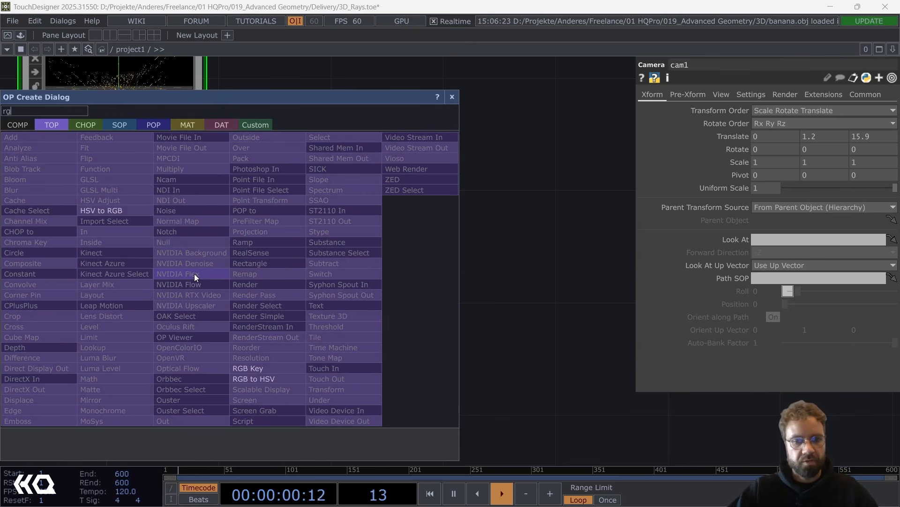
{"action": "type", "text": "rgb"}
{"action": "left_click", "coordinate": [257, 368]}
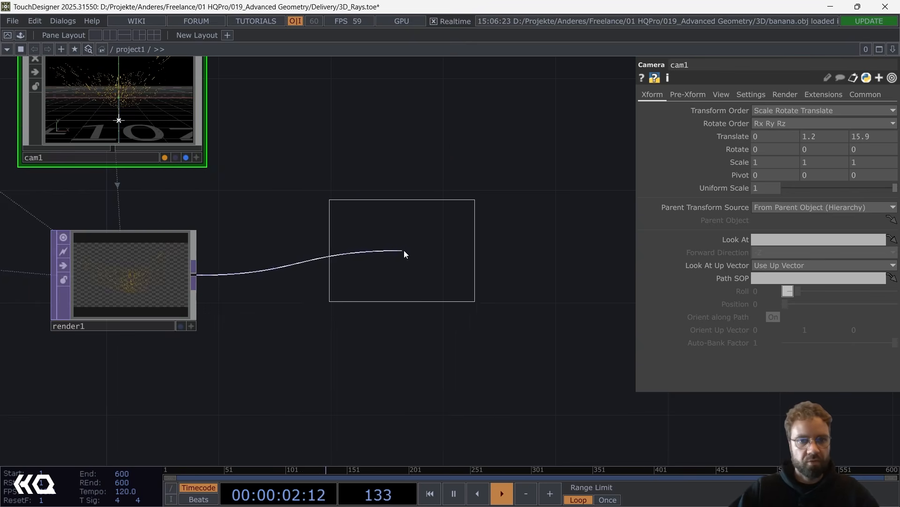
{"action": "left_click", "coordinate": [429, 277]}
Append a Null TOP to rgbkey1 and display it as the network background.
{"action": "right_click", "coordinate": [507, 274]}
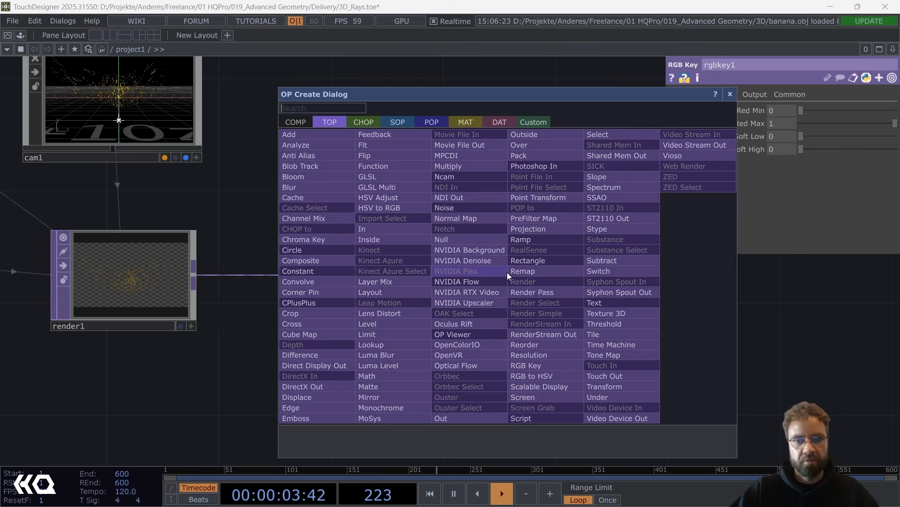
{"action": "left_click", "coordinate": [486, 238]}
{"action": "left_click", "coordinate": [629, 275]}
{"action": "left_click", "coordinate": [680, 325]}
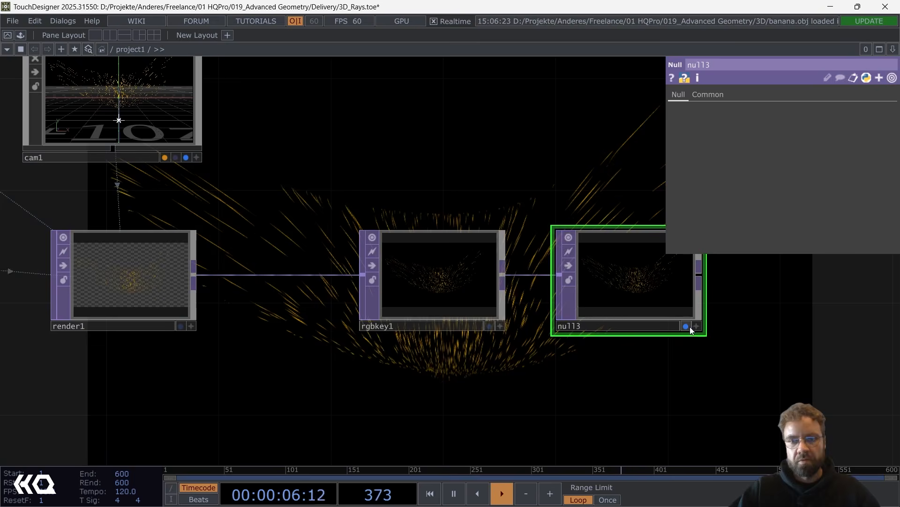
Make room after render1 and insert a Bloom TOP between render1 and rgbkey1.
{"action": "scroll", "coordinate": [413, 212], "scroll_direction": "down", "scroll_amount": 5}
{"action": "left_click_drag", "start_coordinate": [384, 260], "coordinate": [374, 260]}
{"action": "left_click_drag", "start_coordinate": [427, 278], "coordinate": [585, 278]}
{"action": "left_click", "coordinate": [422, 222]}
{"action": "right_click", "coordinate": [404, 276]}
{"action": "left_click", "coordinate": [416, 268]}
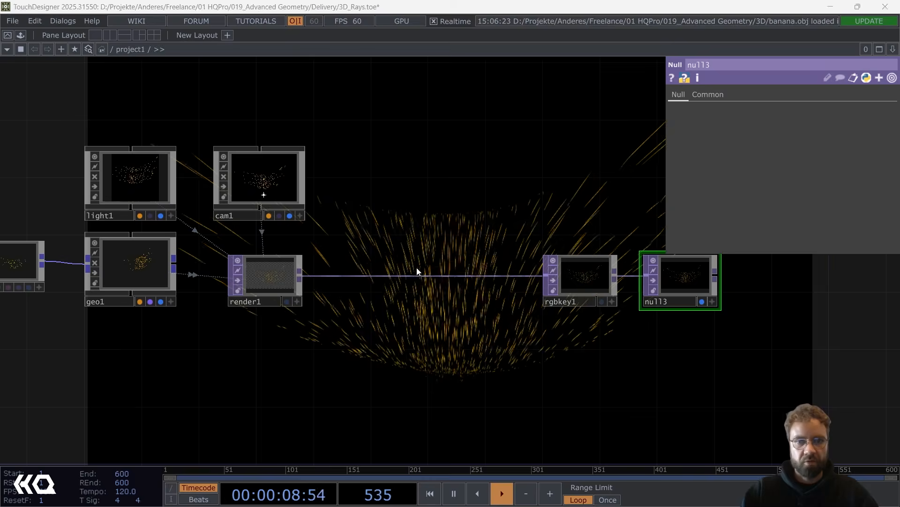
{"action": "type", "text": "bloo"}
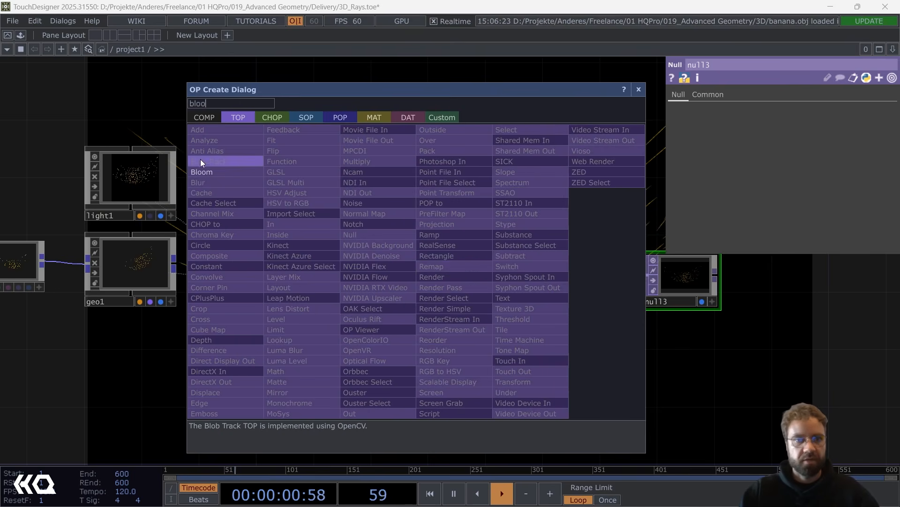
{"action": "left_click", "coordinate": [201, 171]}
{"action": "left_click", "coordinate": [440, 279]}
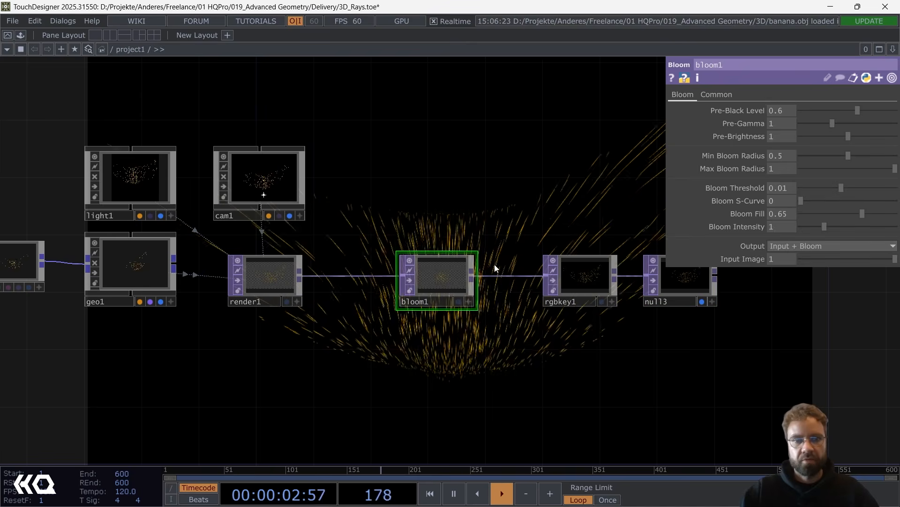
Thicken the trails by setting both radius values of circle1 to 0.06.
{"action": "scroll", "coordinate": [497, 317], "scroll_direction": "up", "scroll_amount": 2}
{"action": "left_click_drag", "start_coordinate": [617, 306], "coordinate": [683, 335]}
{"action": "scroll", "coordinate": [497, 319], "scroll_direction": "down", "scroll_amount": 5}
{"action": "left_click_drag", "start_coordinate": [125, 195], "coordinate": [265, 202]}
{"action": "left_click_drag", "start_coordinate": [128, 214], "coordinate": [305, 211]}
{"action": "scroll", "coordinate": [230, 225], "scroll_direction": "up", "scroll_amount": 3}
{"action": "left_click", "coordinate": [196, 226]}
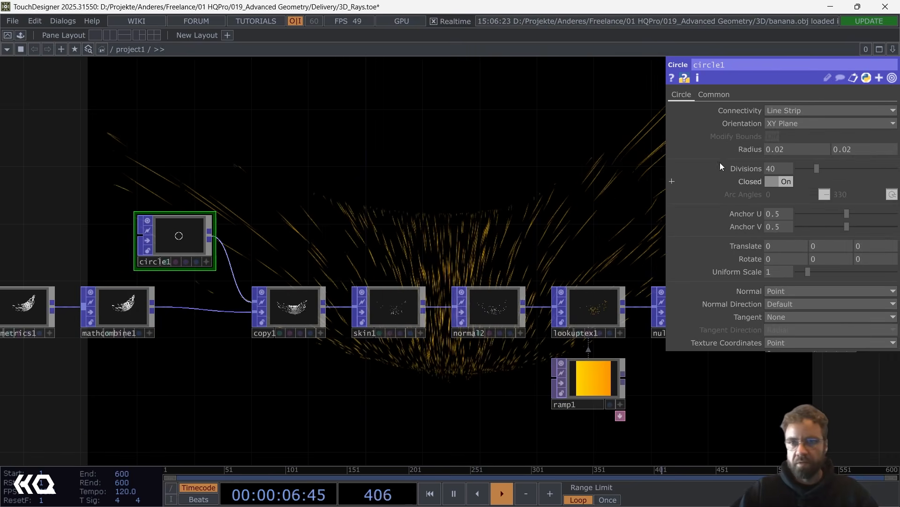
{"action": "middle_click", "coordinate": [749, 148]}
{"action": "mouse_move", "coordinate": [750, 147]}
{"action": "middle_mouse_down"}
{"action": "mouse_move", "coordinate": [749, 162]}
{"action": "mouse_move", "coordinate": [812, 162]}
{"action": "mouse_move", "coordinate": [737, 156]}
{"action": "middle_mouse_up"}
Review the render chain and the parameters of bloom1 against the glowing trails in the background.
{"action": "left_click_drag", "start_coordinate": [389, 187], "coordinate": [79, 174]}
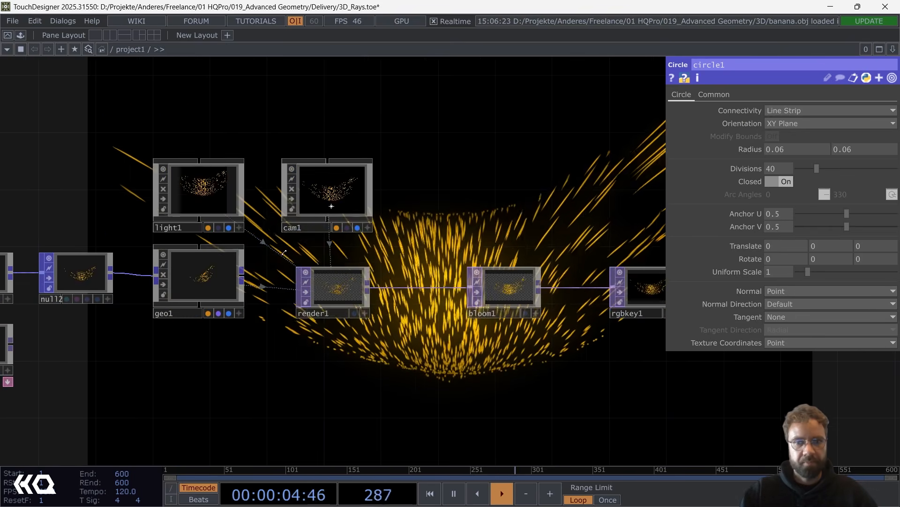
{"action": "left_click_drag", "start_coordinate": [522, 328], "coordinate": [357, 312]}
{"action": "scroll", "coordinate": [333, 283], "scroll_direction": "up", "scroll_amount": 8}
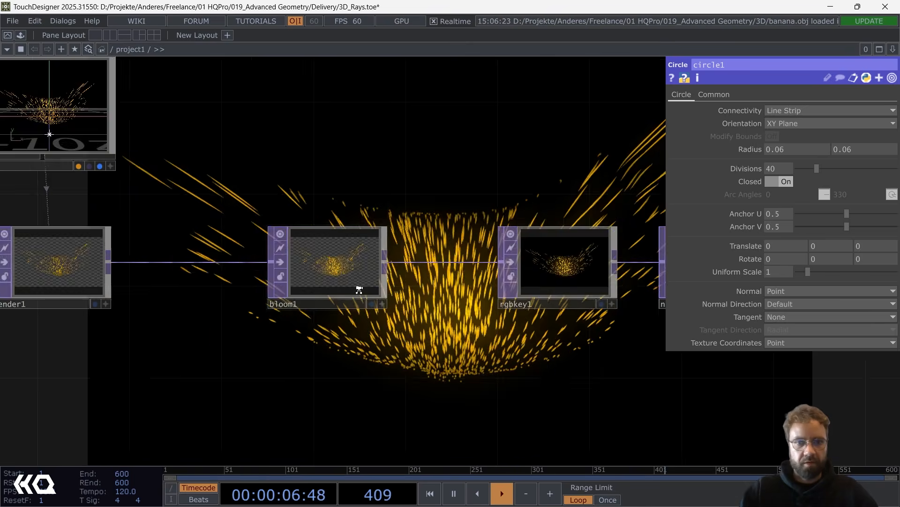
{"action": "left_click", "coordinate": [317, 264]}
{"action": "left_click_drag", "start_coordinate": [477, 303], "coordinate": [594, 343]}
{"action": "scroll", "coordinate": [600, 336], "scroll_direction": "down", "scroll_amount": 8}
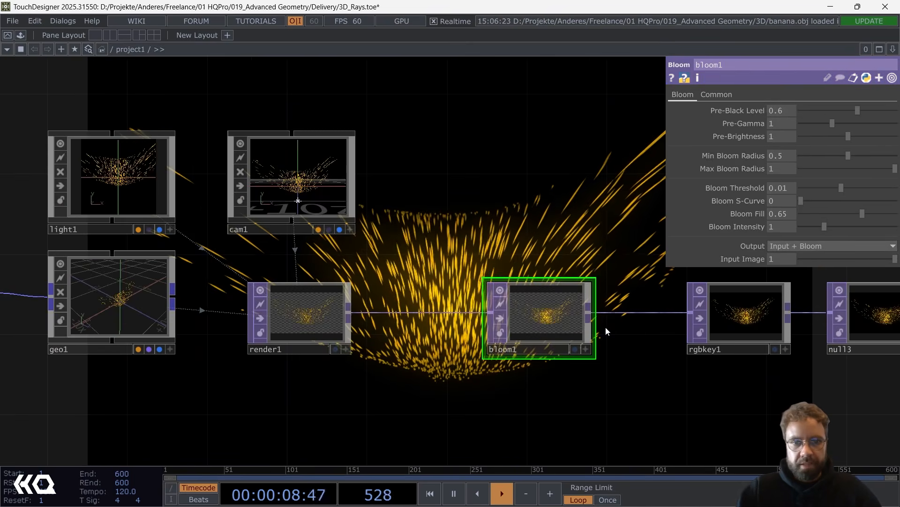
{"action": "left_click_drag", "start_coordinate": [328, 437], "coordinate": [407, 277]}
{"action": "scroll", "coordinate": [406, 278], "scroll_direction": "down", "scroll_amount": 4}
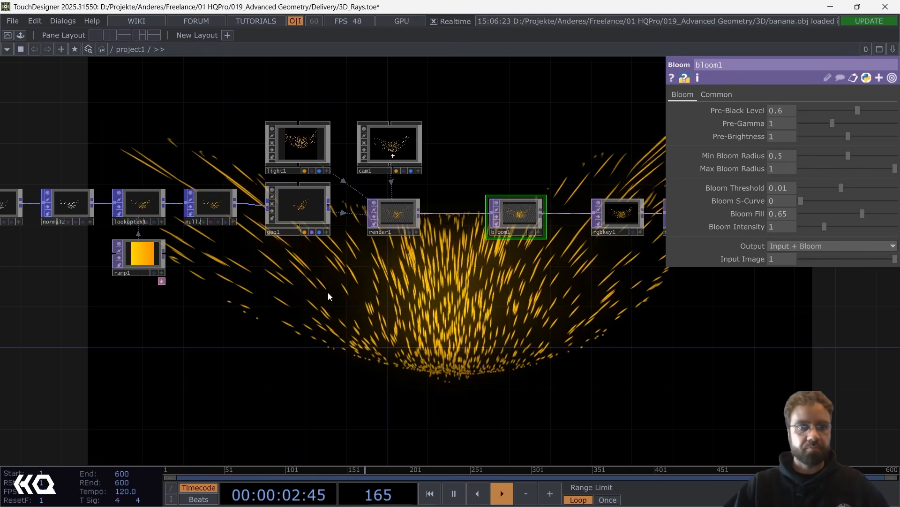
{"action": "scroll", "coordinate": [309, 296], "scroll_direction": "down", "scroll_amount": 4}
Add a Select POP near null1 that references null1's banana geometry.
{"action": "key", "text": "h"}
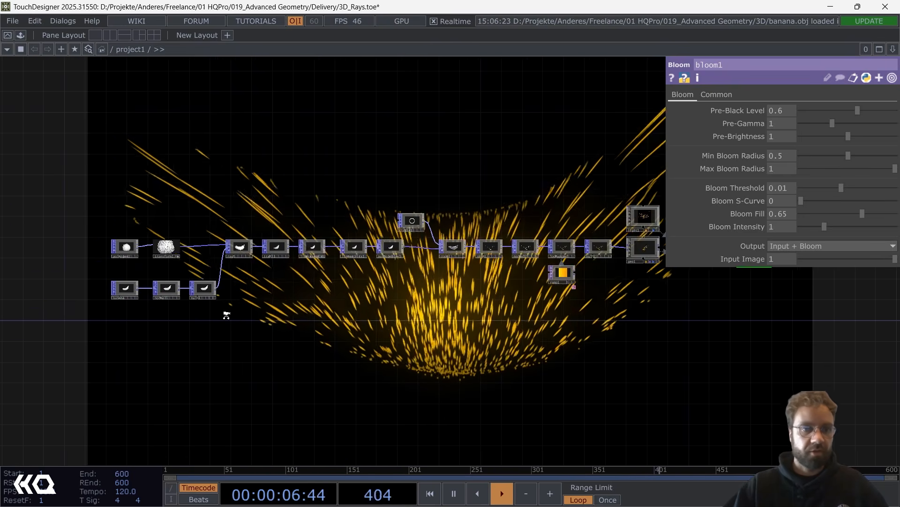
{"action": "scroll", "coordinate": [227, 313], "scroll_direction": "up", "scroll_amount": 6}
{"action": "key", "text": "Tab"}
{"action": "type", "text": "se"}
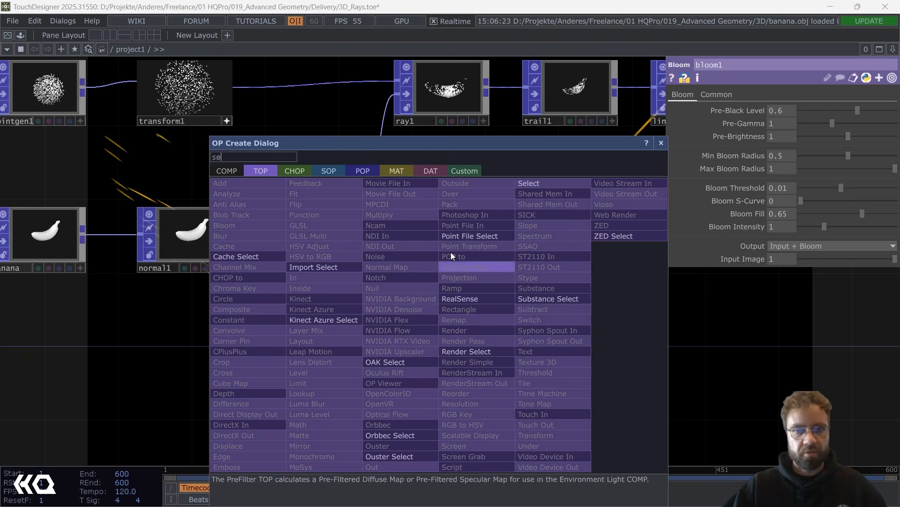
{"action": "left_click", "coordinate": [362, 171]}
{"action": "left_click", "coordinate": [376, 403]}
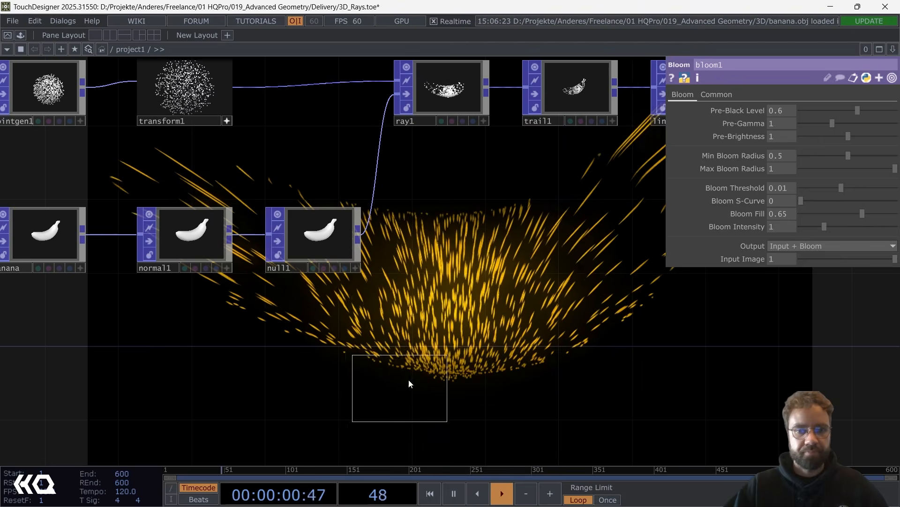
{"action": "left_click_drag", "start_coordinate": [475, 251], "coordinate": [476, 251]}
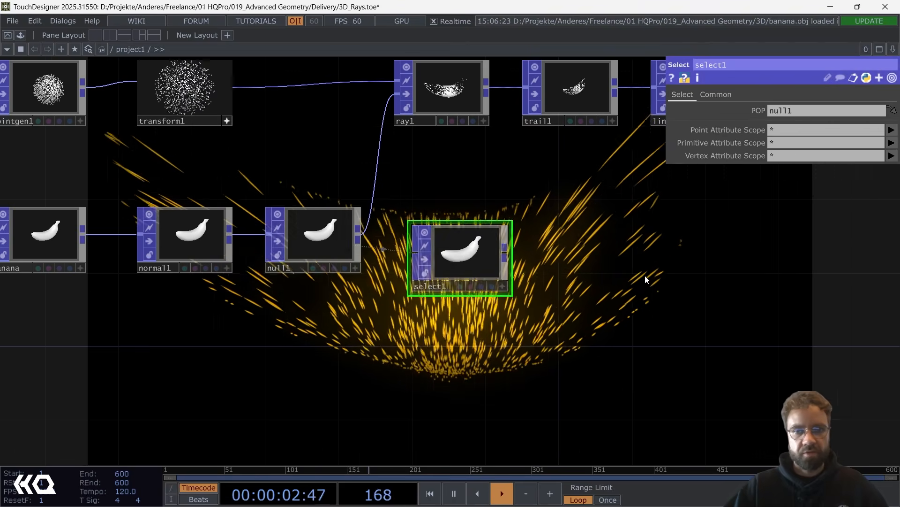
Move select1 below the end of the trail chain and feed it into a new Geometry COMP under geo1.
{"action": "scroll", "coordinate": [265, 279], "scroll_direction": "down", "scroll_amount": 5}
{"action": "left_click_drag", "start_coordinate": [553, 283], "coordinate": [771, 304]}
{"action": "left_click_drag", "start_coordinate": [833, 277], "coordinate": [358, 249]}
{"action": "left_click_drag", "start_coordinate": [310, 284], "coordinate": [343, 260]}
{"action": "scroll", "coordinate": [373, 257], "scroll_direction": "up", "scroll_amount": 5}
{"action": "right_click", "coordinate": [410, 252]}
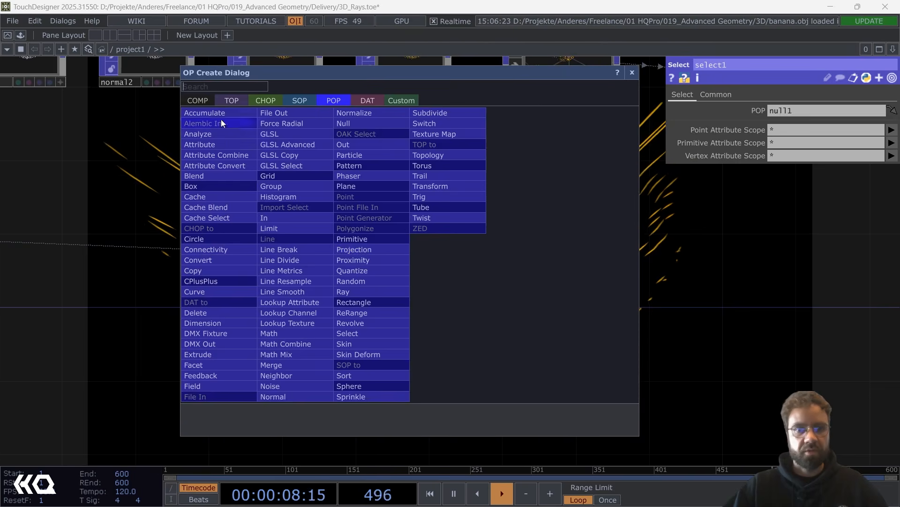
{"action": "left_click", "coordinate": [206, 99]}
{"action": "type", "text": "ge"}
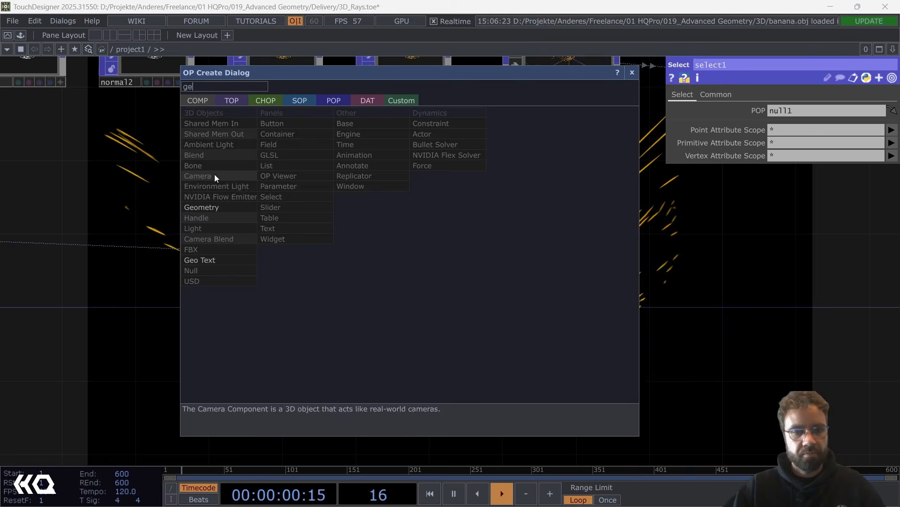
{"action": "left_click", "coordinate": [214, 208]}
{"action": "left_click", "coordinate": [560, 247]}
Add a second Render TOP beside geo2, below render1.
{"action": "left_click_drag", "start_coordinate": [595, 303], "coordinate": [226, 306]}
{"action": "key", "text": "Tab"}
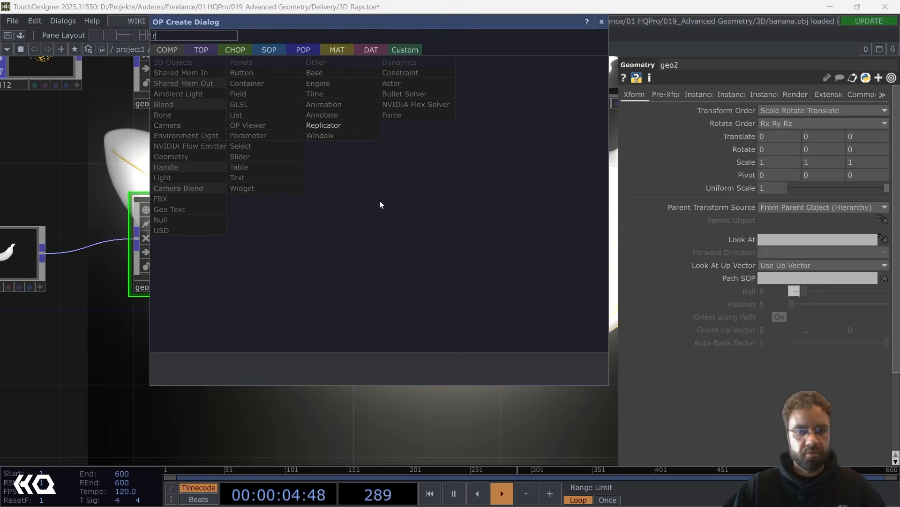
{"action": "type", "text": "re"}
{"action": "left_click", "coordinate": [201, 49]}
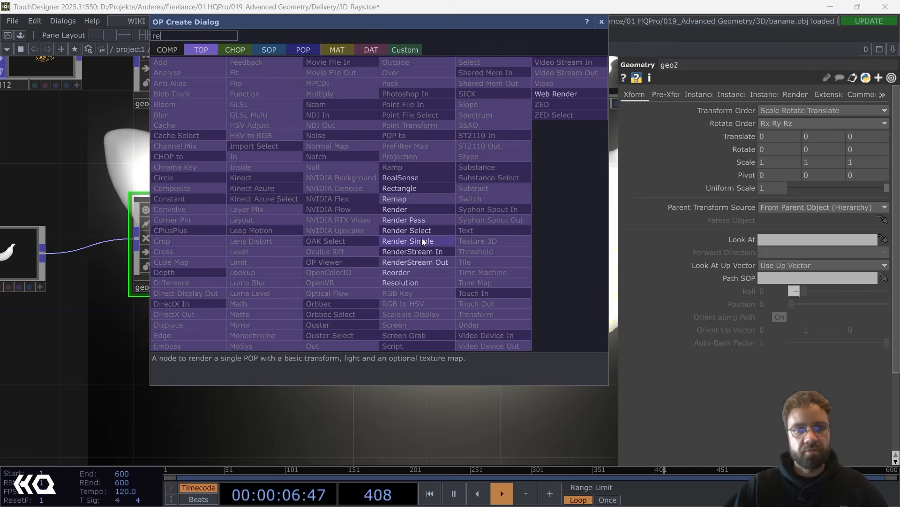
{"action": "left_click", "coordinate": [415, 209]}
{"action": "left_click", "coordinate": [368, 264]}
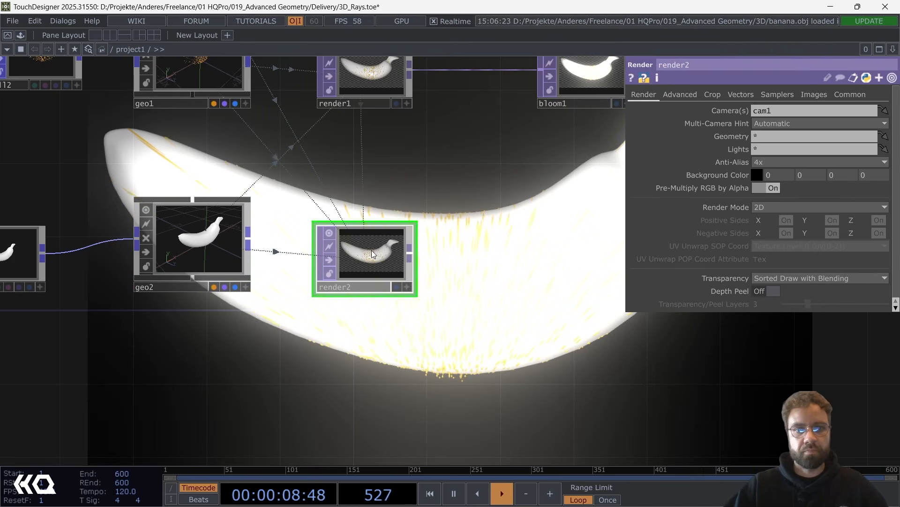
Restrict the Geometry of render1 to geo1.
{"action": "left_click", "coordinate": [371, 75]}
{"action": "left_click", "coordinate": [779, 135]}
{"action": "type", "text": "geo"}
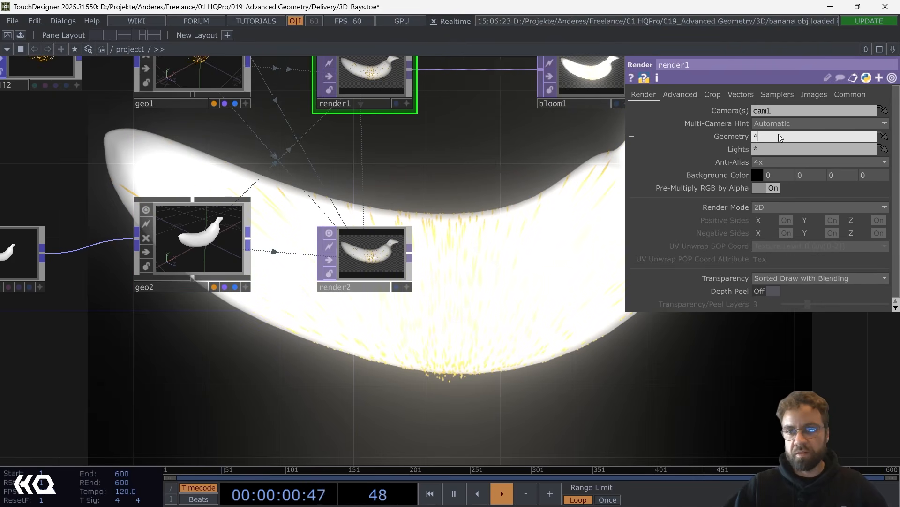
{"action": "type", "text": "1"}
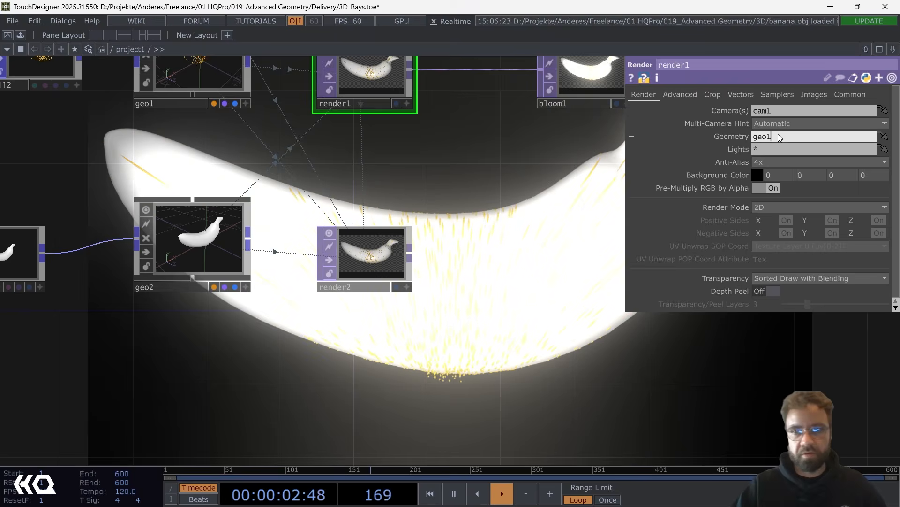
{"action": "key", "text": "Return"}
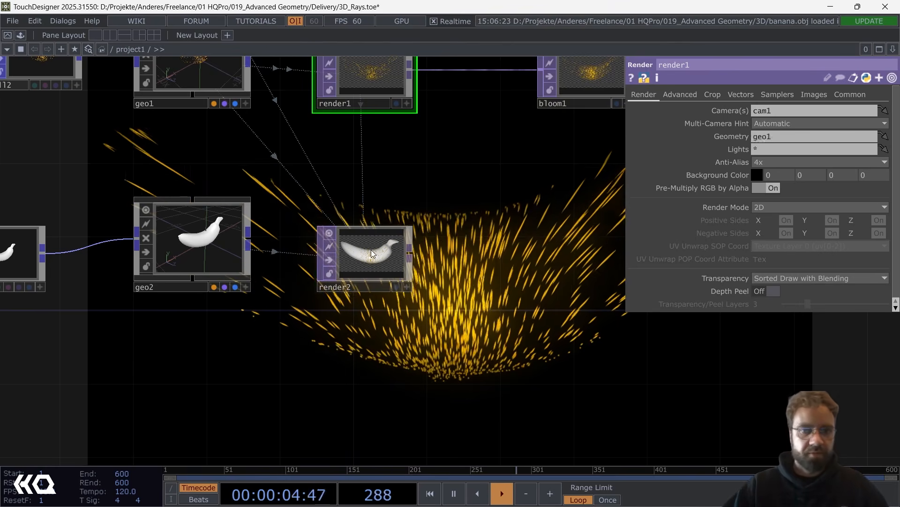
Restrict the Geometry of render2 to geo2.
{"action": "left_click", "coordinate": [365, 267]}
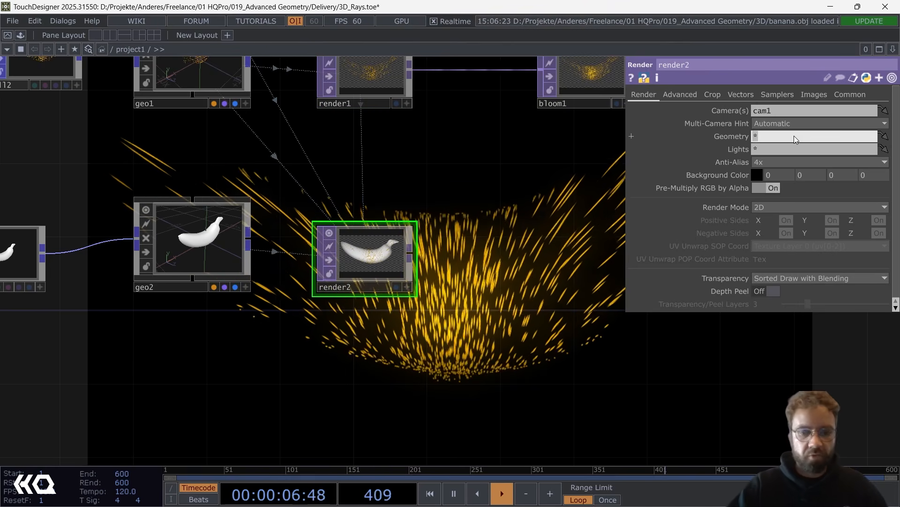
{"action": "type", "text": "geo2"}
{"action": "key", "text": "Return"}
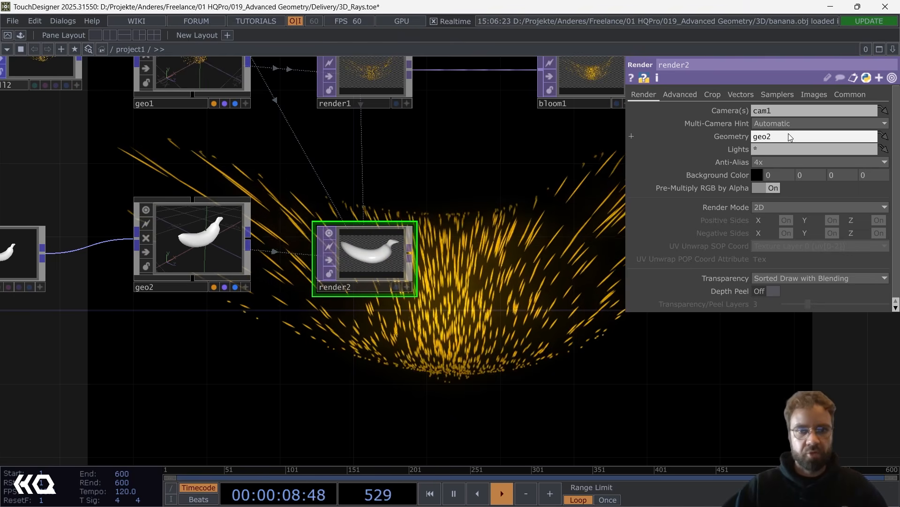
Duplicate lookuptex1 and place the copy below select1.
{"action": "scroll", "coordinate": [290, 263], "scroll_direction": "down", "scroll_amount": 4}
{"action": "scroll", "coordinate": [185, 282], "scroll_direction": "up", "scroll_amount": 3}
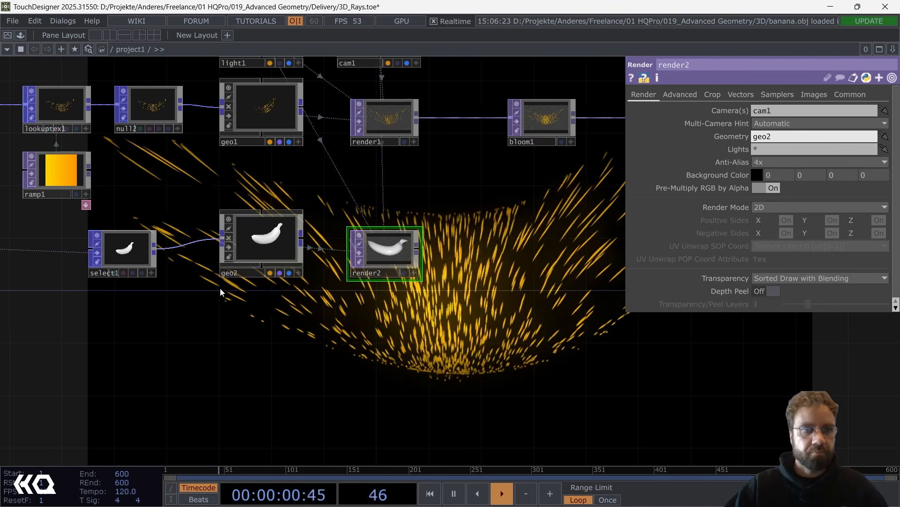
{"action": "left_click_drag", "start_coordinate": [221, 288], "coordinate": [423, 292]}
{"action": "left_click", "coordinate": [261, 117]}
{"action": "key", "text": "ctrl+c"}
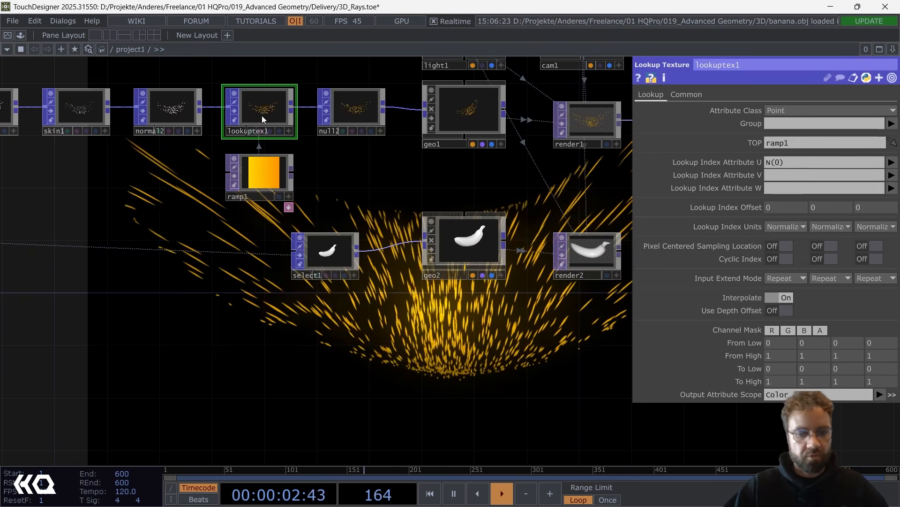
{"action": "key", "text": "ctrl+v"}
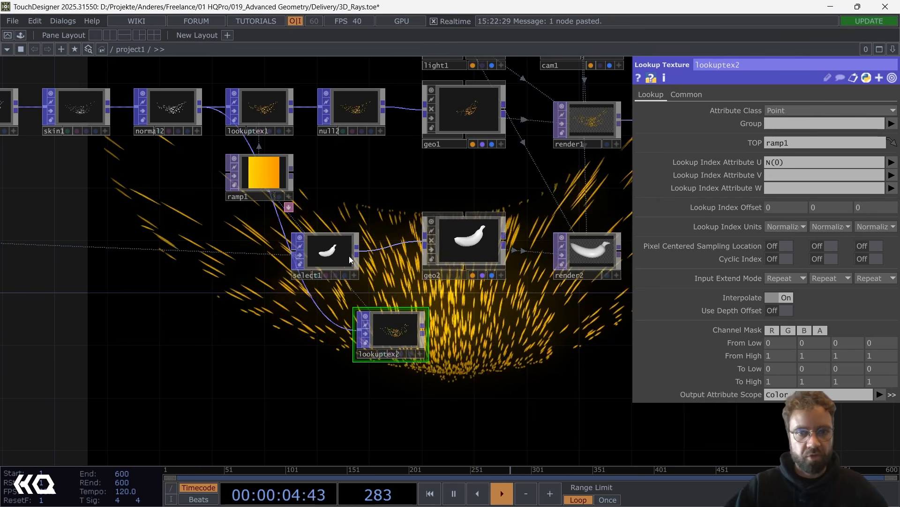
Wire select1 through lookuptex2 into geo2 and line the nodes up in one row.
{"action": "left_click_drag", "start_coordinate": [358, 252], "coordinate": [359, 331]}
{"action": "left_click_drag", "start_coordinate": [333, 267], "coordinate": [306, 268]}
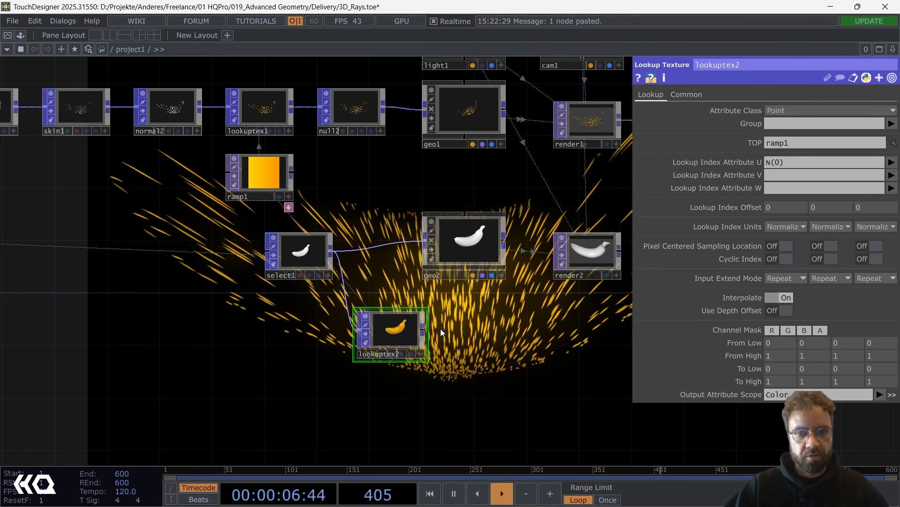
{"action": "left_click_drag", "start_coordinate": [422, 326], "coordinate": [425, 240]}
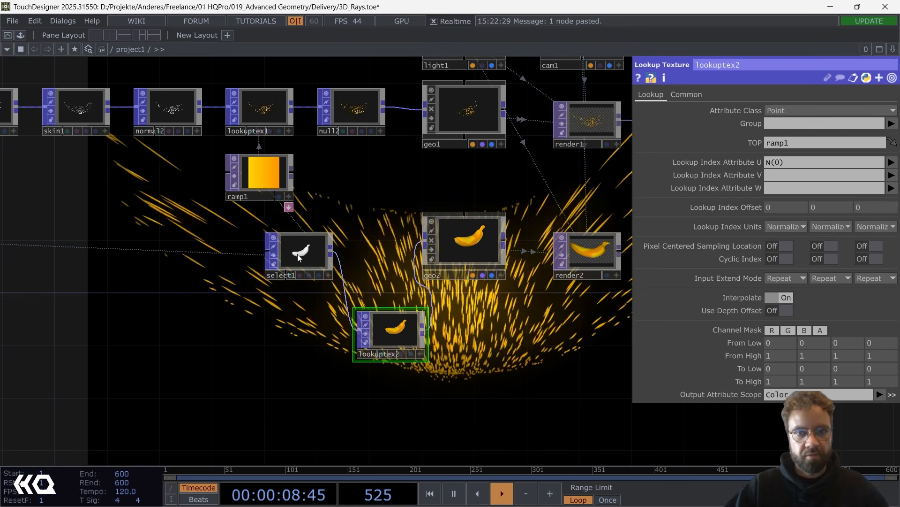
{"action": "left_click_drag", "start_coordinate": [297, 254], "coordinate": [271, 254]}
{"action": "left_click_drag", "start_coordinate": [366, 323], "coordinate": [341, 244]}
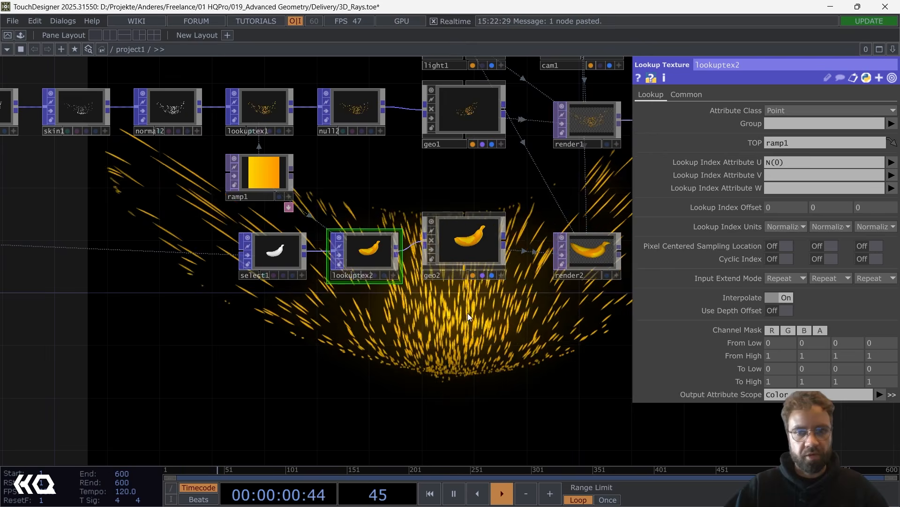
Branch a Composite TOP off bloom1's output and place it below rgbkey1.
{"action": "left_click_drag", "start_coordinate": [573, 300], "coordinate": [358, 305]}
{"action": "scroll", "coordinate": [448, 260], "scroll_direction": "up", "scroll_amount": 9}
{"action": "scroll", "coordinate": [465, 264], "scroll_direction": "down", "scroll_amount": 8}
{"action": "left_click_drag", "start_coordinate": [437, 266], "coordinate": [315, 279]}
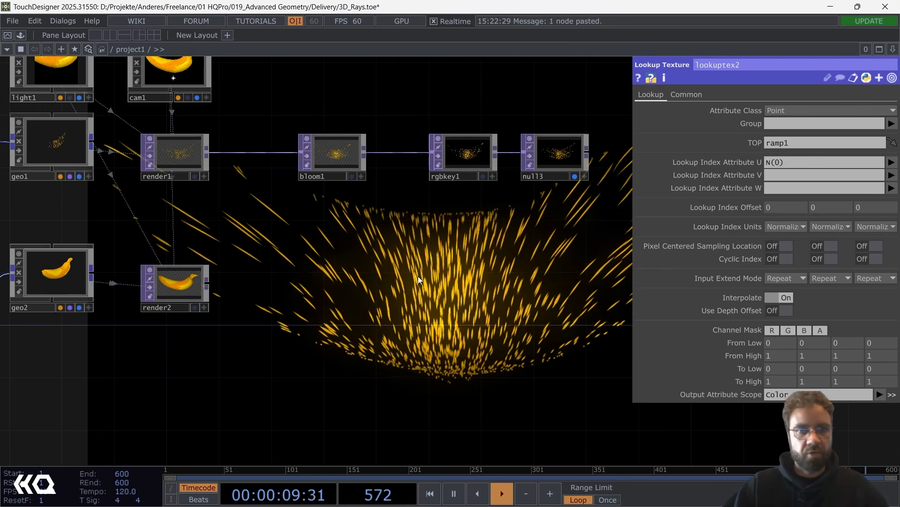
{"action": "right_click", "coordinate": [368, 152]}
{"action": "type", "text": "com"}
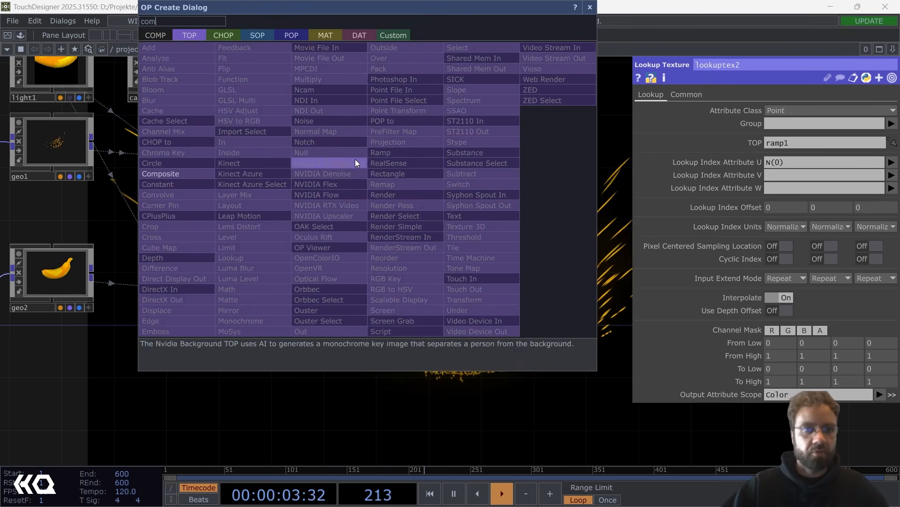
{"action": "left_click", "coordinate": [196, 171]}
{"action": "left_click", "coordinate": [469, 278]}
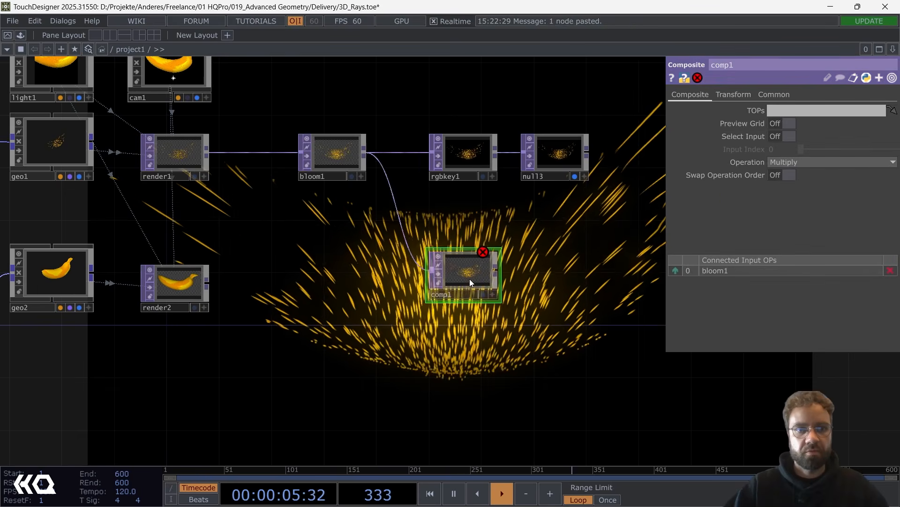
Connect render2 to comp1 as its second input and insert a Level TOP into that connection.
{"action": "left_click", "coordinate": [207, 284]}
{"action": "left_click", "coordinate": [429, 277]}
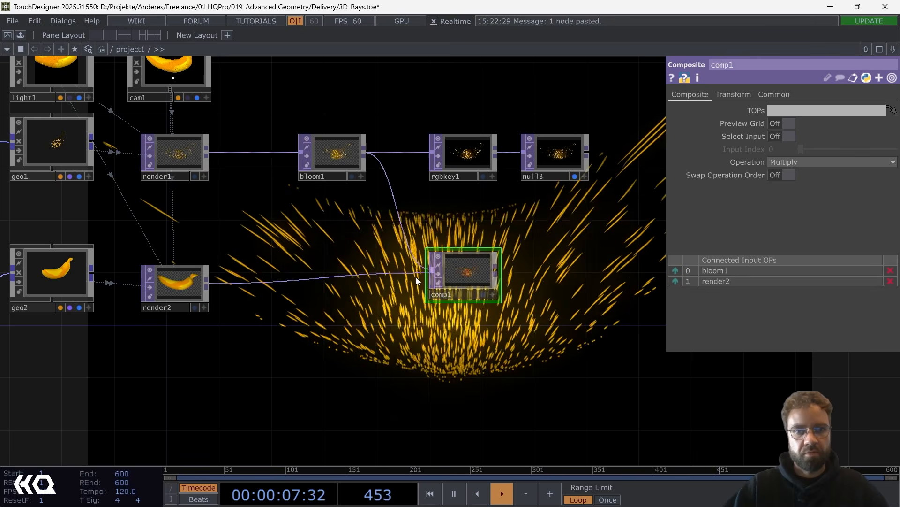
{"action": "right_click", "coordinate": [331, 274]}
{"action": "left_click", "coordinate": [339, 267]}
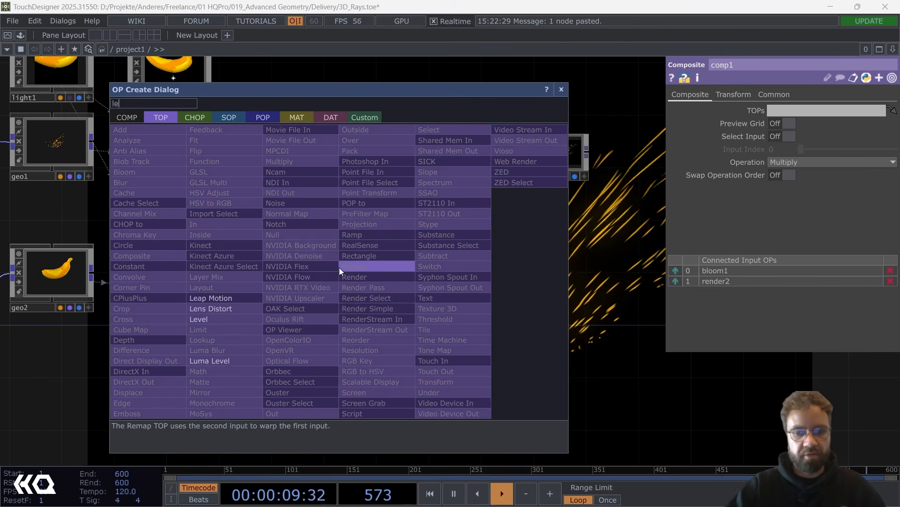
{"action": "left_click", "coordinate": [253, 309]}
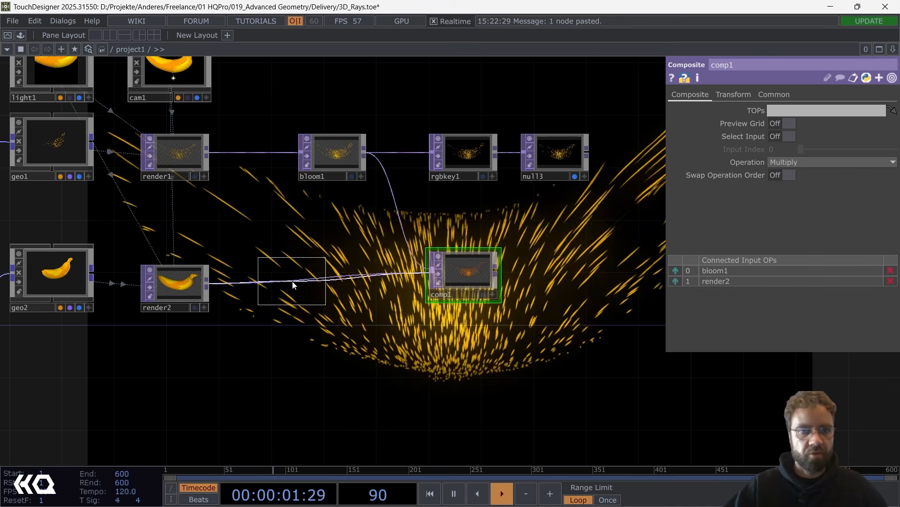
{"action": "left_click", "coordinate": [324, 282]}
{"action": "scroll", "coordinate": [450, 280], "scroll_direction": "up", "scroll_amount": 5}
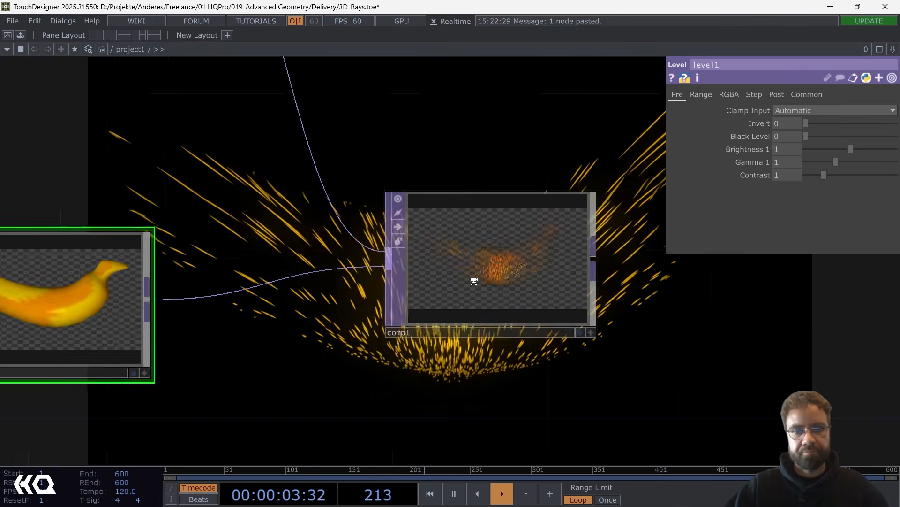
Set comp1's compositing operation to Over.
{"action": "scroll", "coordinate": [514, 269], "scroll_direction": "down", "scroll_amount": 2}
{"action": "left_click", "coordinate": [517, 268]}
{"action": "scroll", "coordinate": [516, 268], "scroll_direction": "up", "scroll_amount": 3}
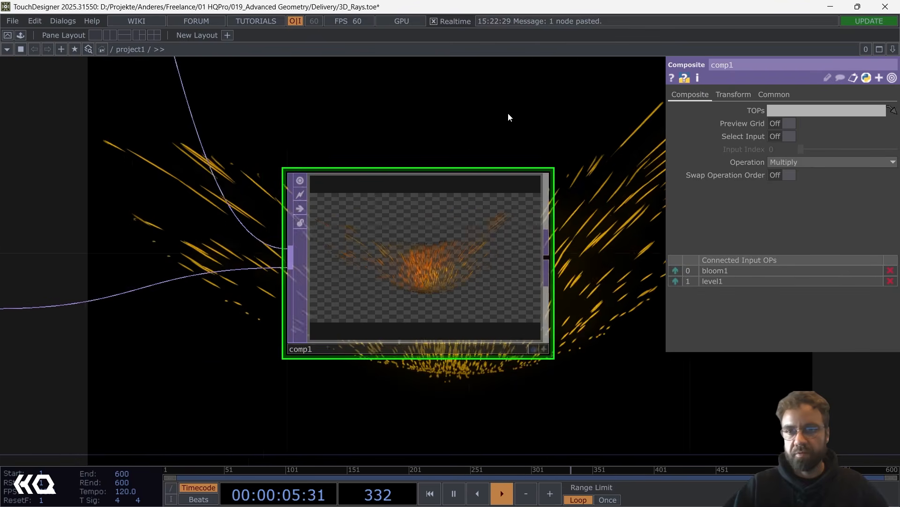
{"action": "left_click", "coordinate": [809, 163]}
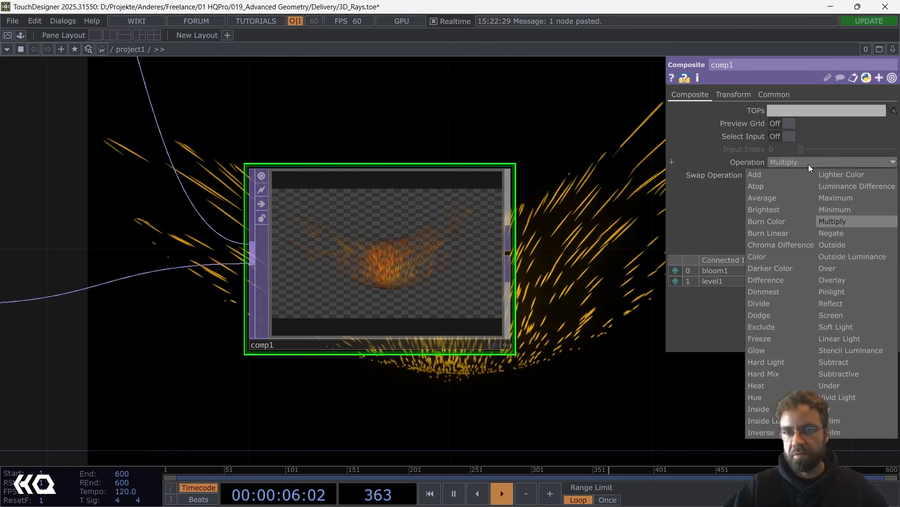
{"action": "left_click", "coordinate": [857, 269]}
Feed comp1's output into rgbkey1, replacing the direct connection from bloom1.
{"action": "scroll", "coordinate": [502, 296], "scroll_direction": "down", "scroll_amount": 3}
{"action": "left_click_drag", "start_coordinate": [547, 247], "coordinate": [498, 303]}
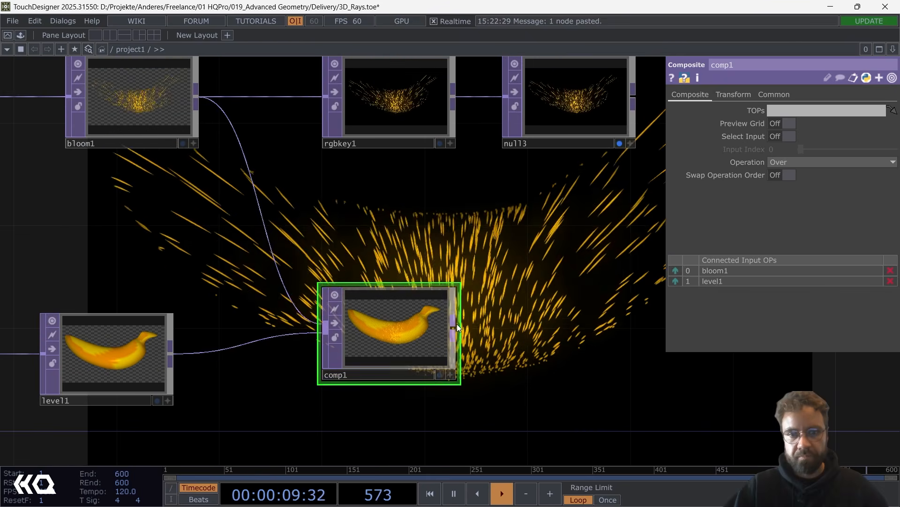
{"action": "left_click_drag", "start_coordinate": [455, 327], "coordinate": [288, 99]}
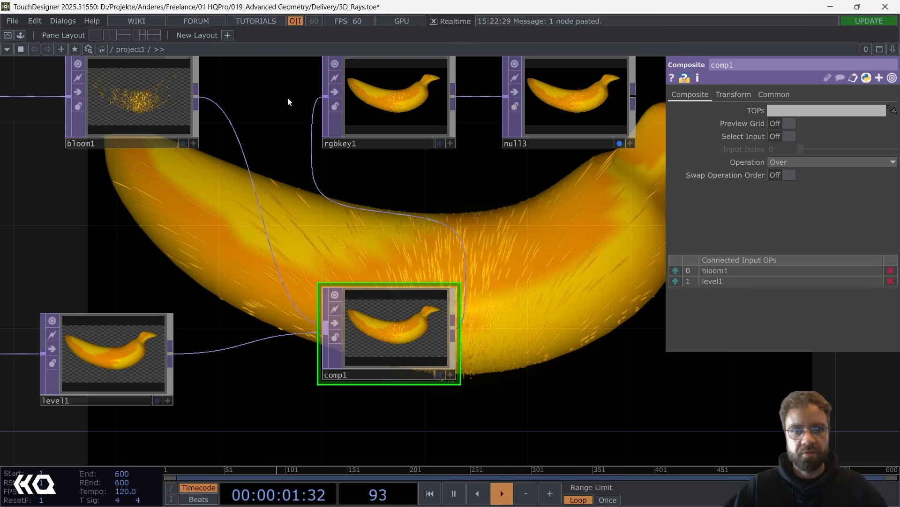
Lower the opacity of level1 to about 0.507 so the banana render is dimmed behind the rays.
{"action": "left_click_drag", "start_coordinate": [521, 257], "coordinate": [574, 192]}
{"action": "left_click", "coordinate": [197, 272]}
{"action": "left_click_drag", "start_coordinate": [213, 218], "coordinate": [166, 175]}
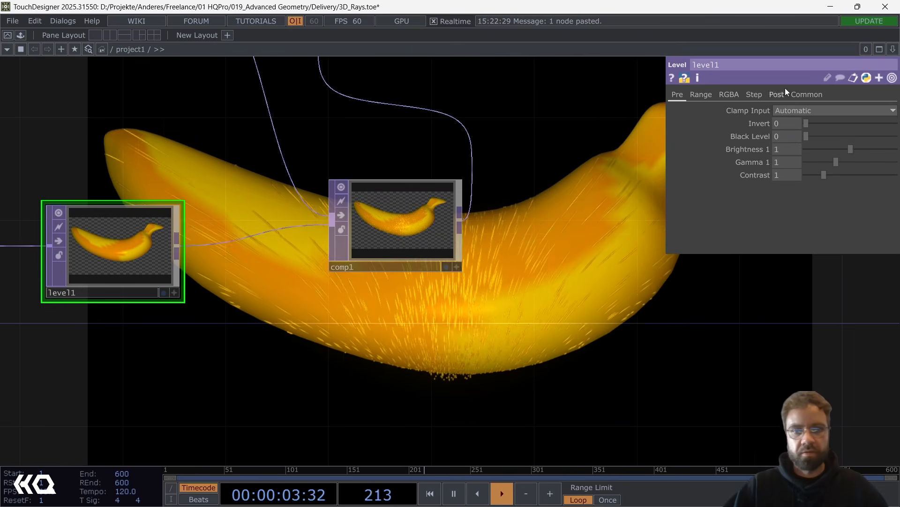
{"action": "left_click_drag", "start_coordinate": [498, 356], "coordinate": [404, 239]}
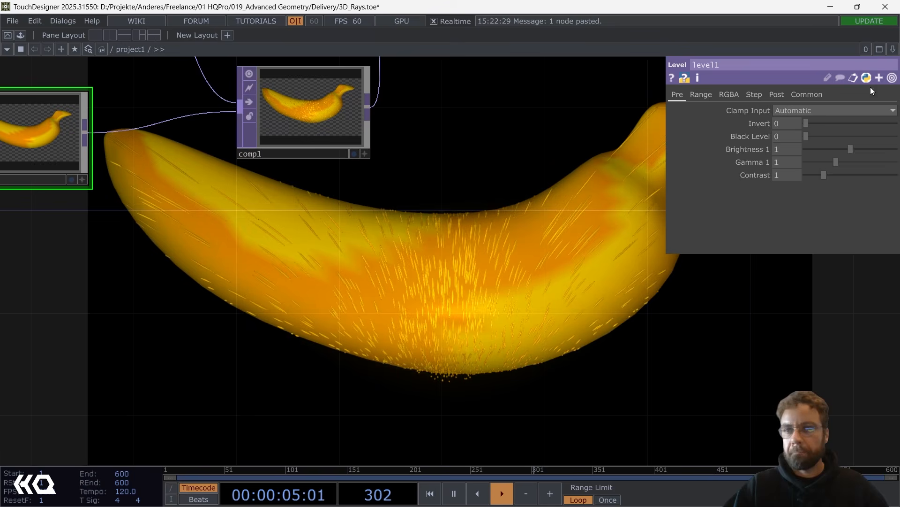
{"action": "left_click", "coordinate": [777, 94]}
{"action": "left_click_drag", "start_coordinate": [893, 123], "coordinate": [858, 123]}
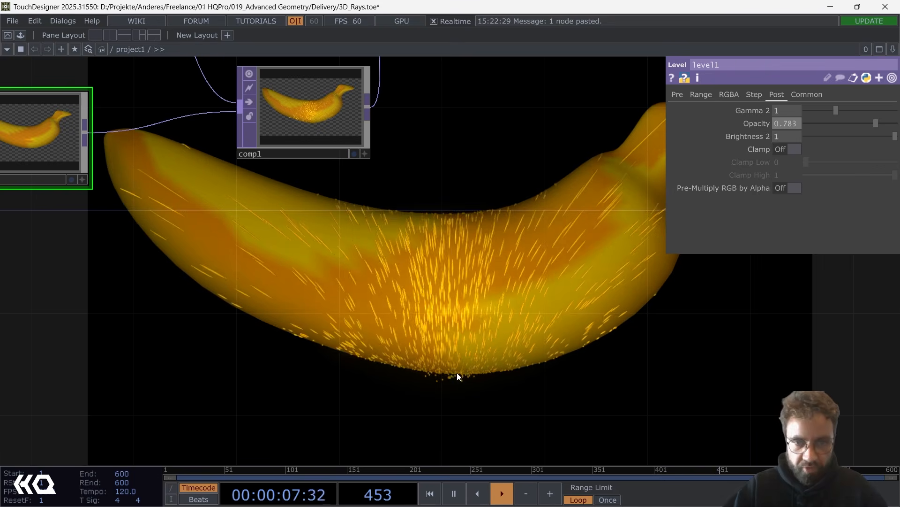
{"action": "scroll", "coordinate": [469, 359], "scroll_direction": "down", "scroll_amount": 5}
{"action": "left_click_drag", "start_coordinate": [452, 360], "coordinate": [603, 352]}
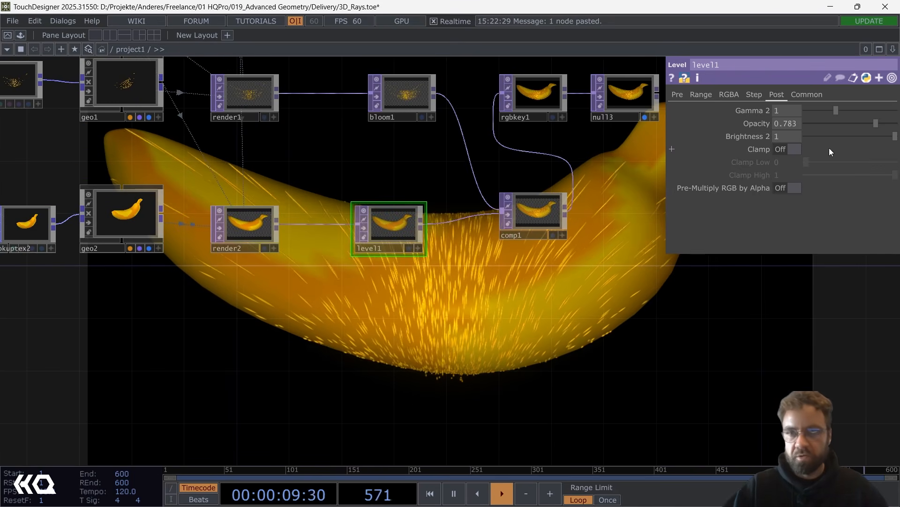
{"action": "left_click_drag", "start_coordinate": [876, 123], "coordinate": [852, 123]}
Set the Y translate of transform1, at the start of the ray network, to 0.5.
{"action": "left_click_drag", "start_coordinate": [247, 325], "coordinate": [555, 296]}
{"action": "scroll", "coordinate": [555, 296], "scroll_direction": "down", "scroll_amount": 5}
{"action": "left_click_drag", "start_coordinate": [269, 297], "coordinate": [544, 324]}
{"action": "left_click_drag", "start_coordinate": [609, 329], "coordinate": [686, 336]}
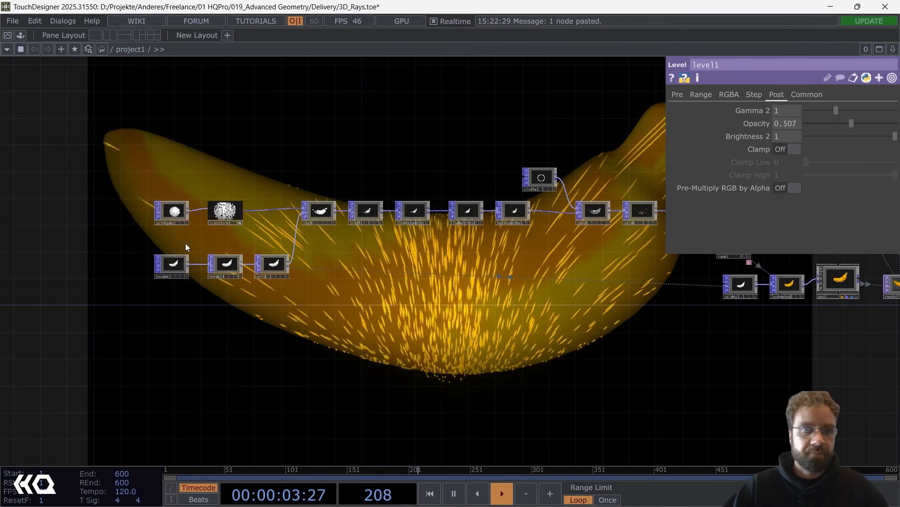
{"action": "scroll", "coordinate": [183, 226], "scroll_direction": "up", "scroll_amount": 5}
{"action": "left_click", "coordinate": [342, 230]}
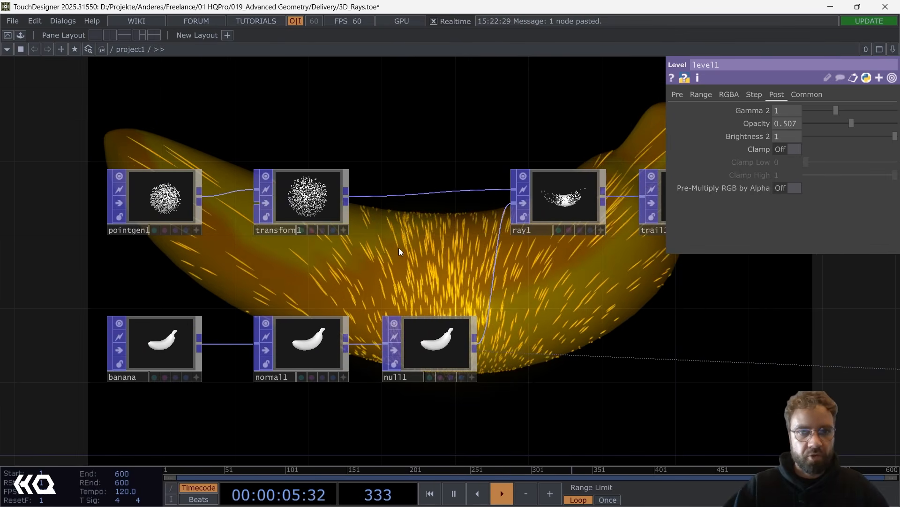
{"action": "left_click_drag", "start_coordinate": [394, 237], "coordinate": [414, 254]}
{"action": "scroll", "coordinate": [193, 219], "scroll_direction": "up", "scroll_amount": 5}
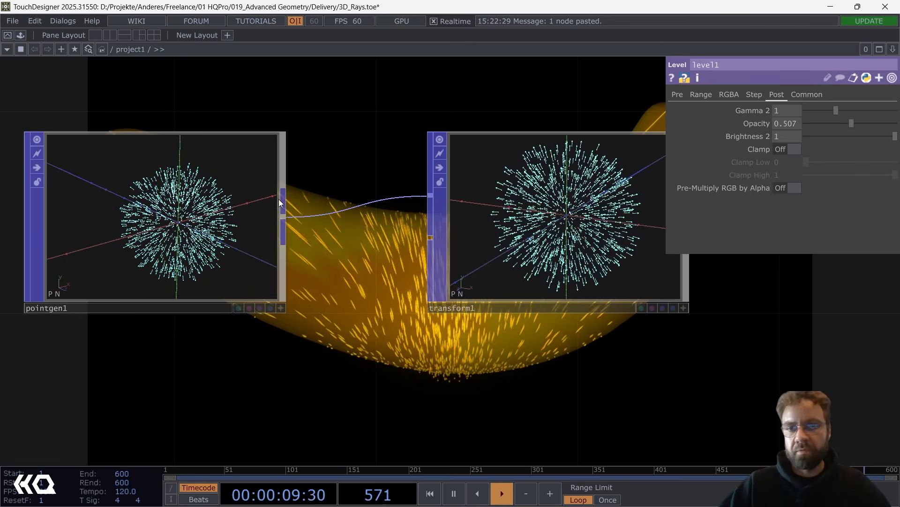
{"action": "scroll", "coordinate": [215, 215], "scroll_direction": "down", "scroll_amount": 5}
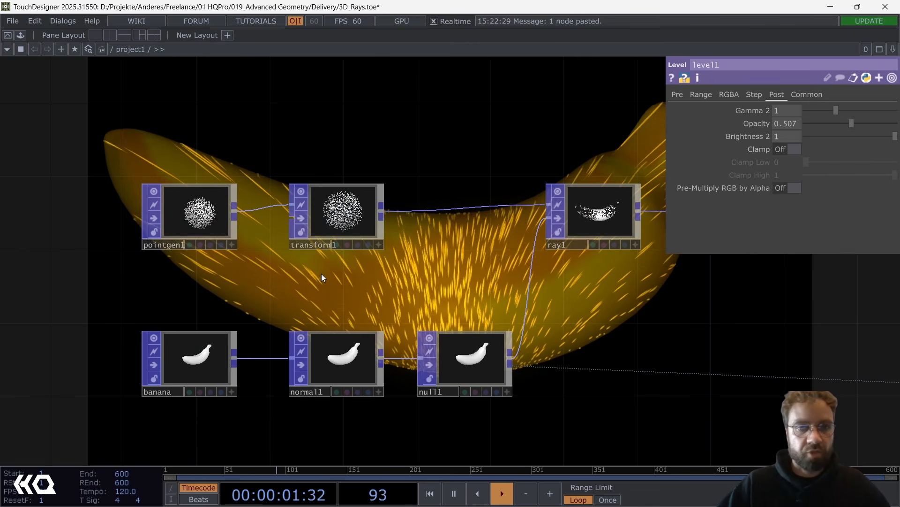
{"action": "left_click_drag", "start_coordinate": [322, 274], "coordinate": [232, 289]}
{"action": "left_click", "coordinate": [275, 224]}
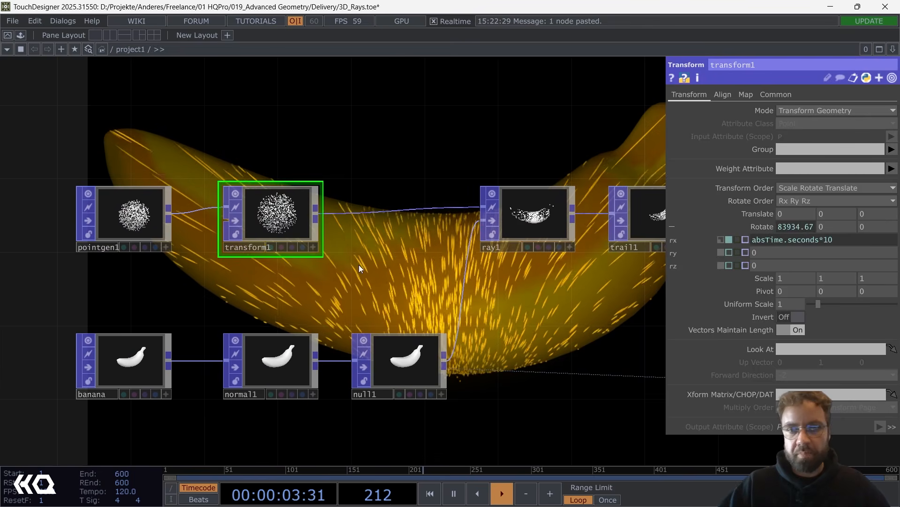
{"action": "left_click_drag", "start_coordinate": [502, 413], "coordinate": [471, 385]}
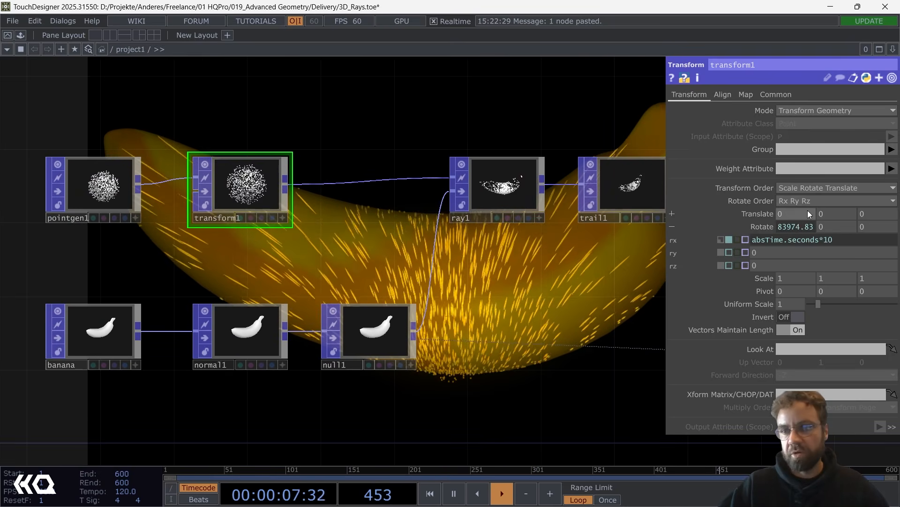
{"action": "middle_click_drag", "start_coordinate": [829, 211], "coordinate": [853, 211]}
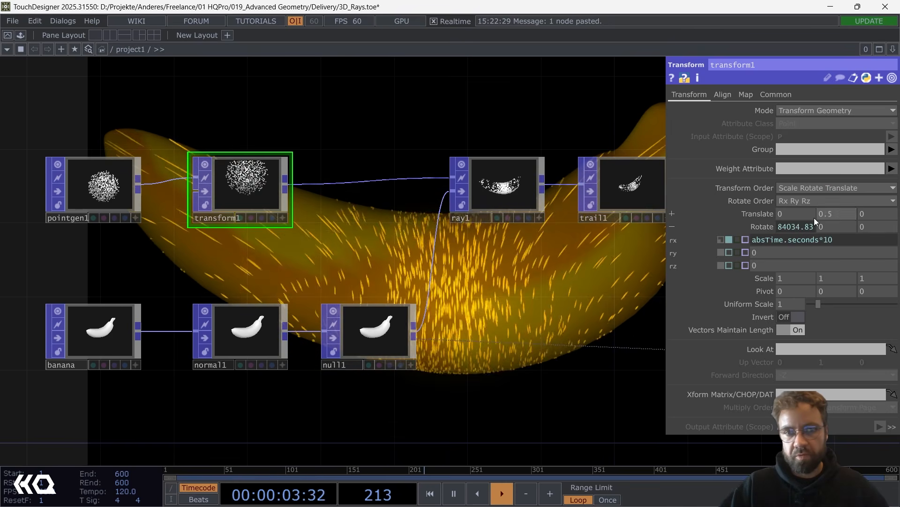
Copy transform1's X rotation expression absTime.seconds*10 to its Y and Z rotation as well.
{"action": "left_click_drag", "start_coordinate": [508, 296], "coordinate": [480, 238]}
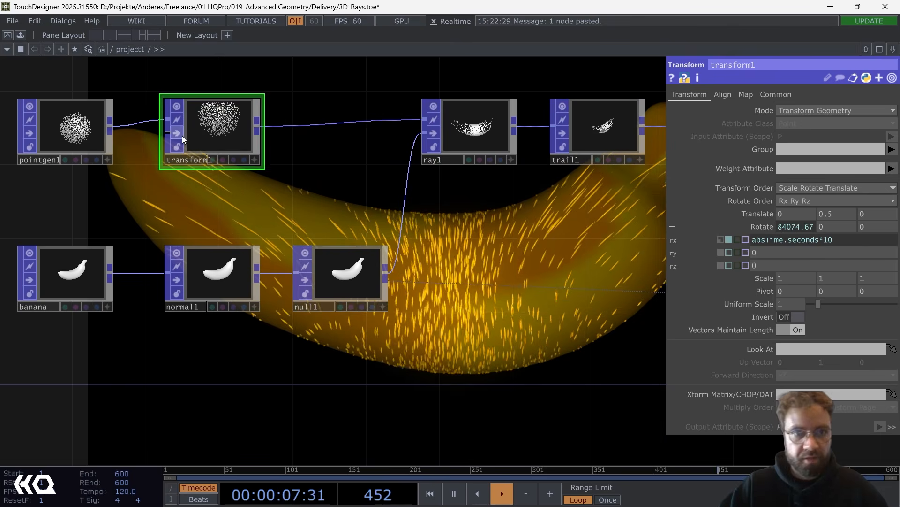
{"action": "left_click_drag", "start_coordinate": [834, 240], "coordinate": [716, 239]}
{"action": "key", "text": "ctrl+c"}
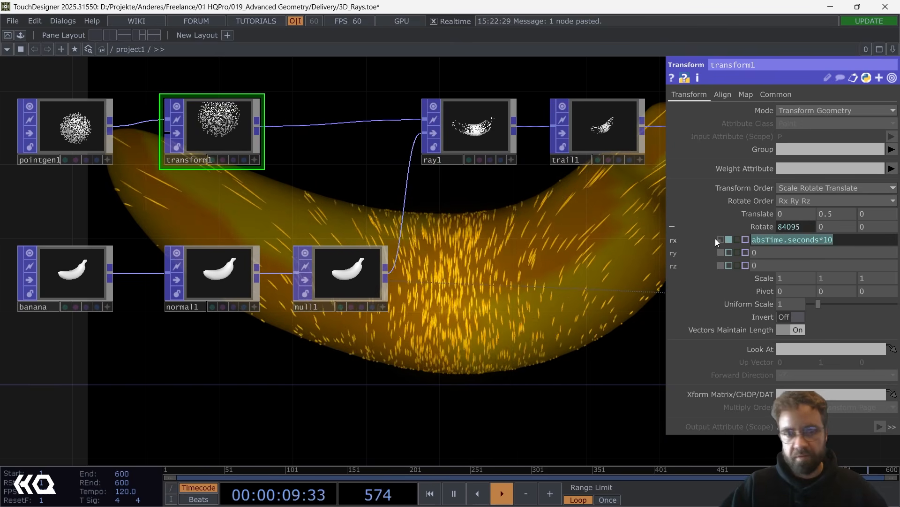
{"action": "left_click", "coordinate": [760, 251]}
{"action": "key", "text": "ctrl+v"}
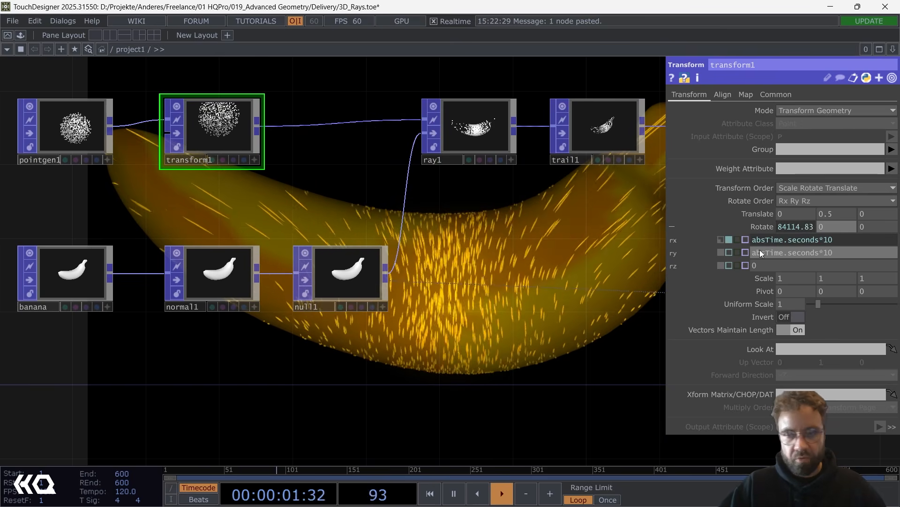
{"action": "left_click", "coordinate": [769, 266]}
{"action": "key", "text": "ctrl+v"}
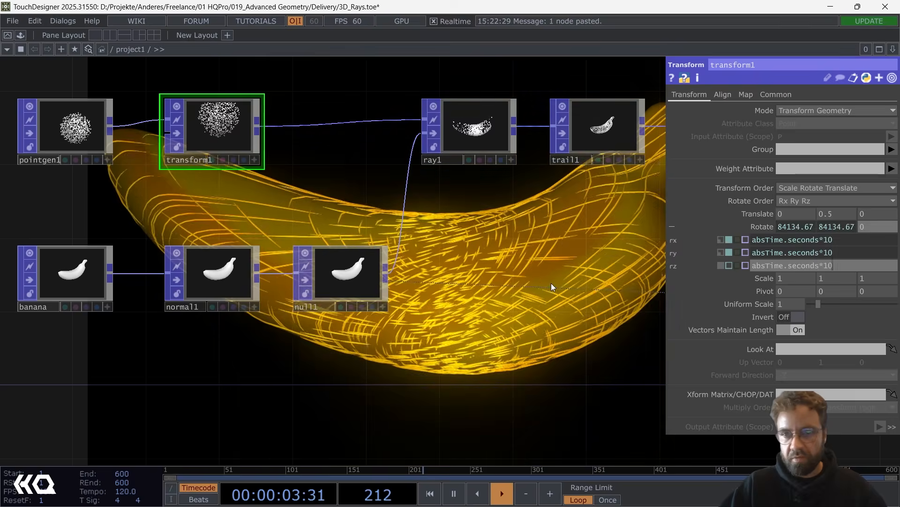
{"action": "left_click", "coordinate": [552, 282]}
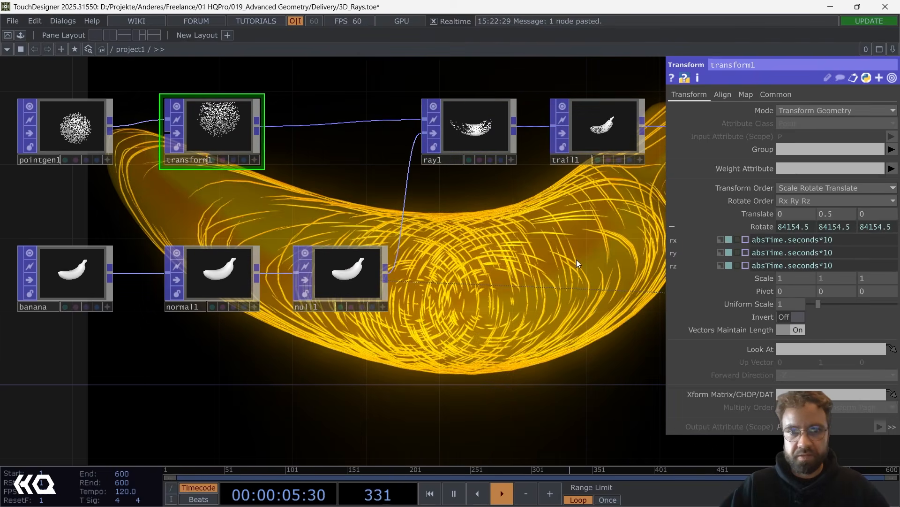
Try the Box and Torus shapes on pointgen1 and settle on Tube.
{"action": "scroll", "coordinate": [480, 296], "scroll_direction": "down", "scroll_amount": 2}
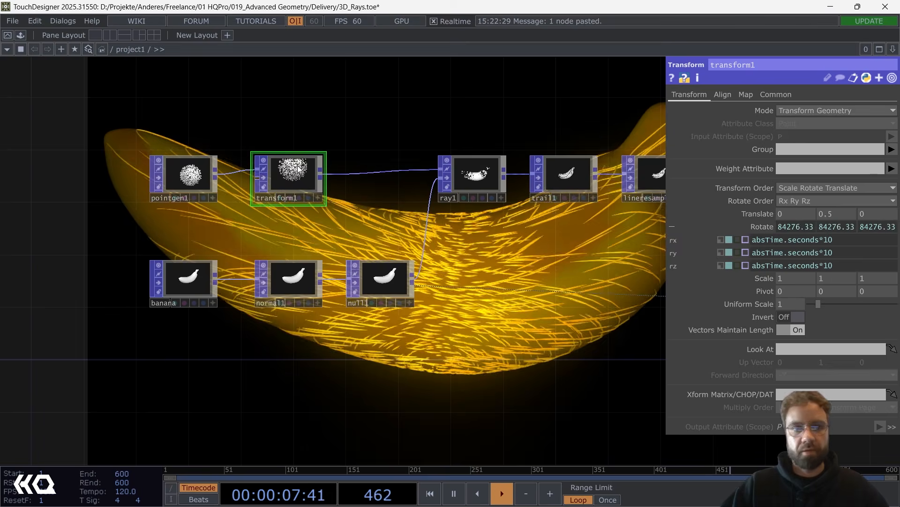
{"action": "left_click", "coordinate": [186, 176]}
{"action": "left_click", "coordinate": [796, 110]}
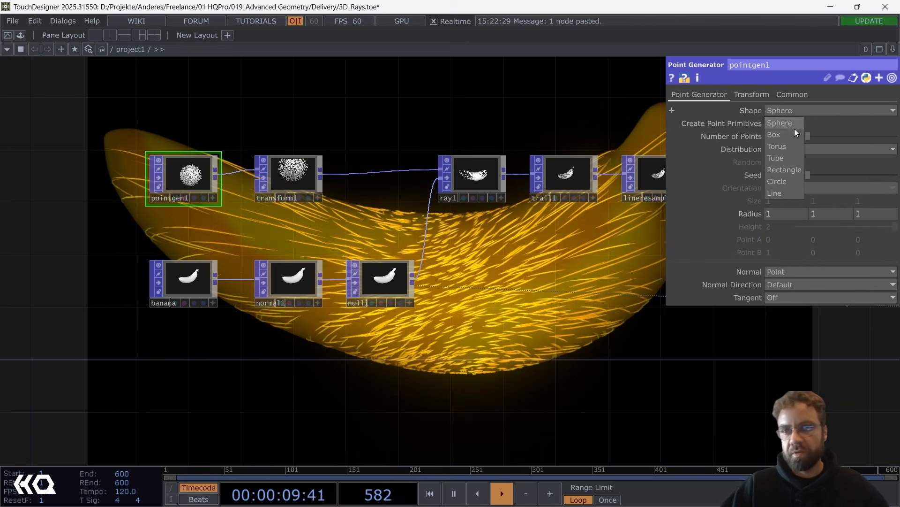
{"action": "left_click", "coordinate": [792, 135]}
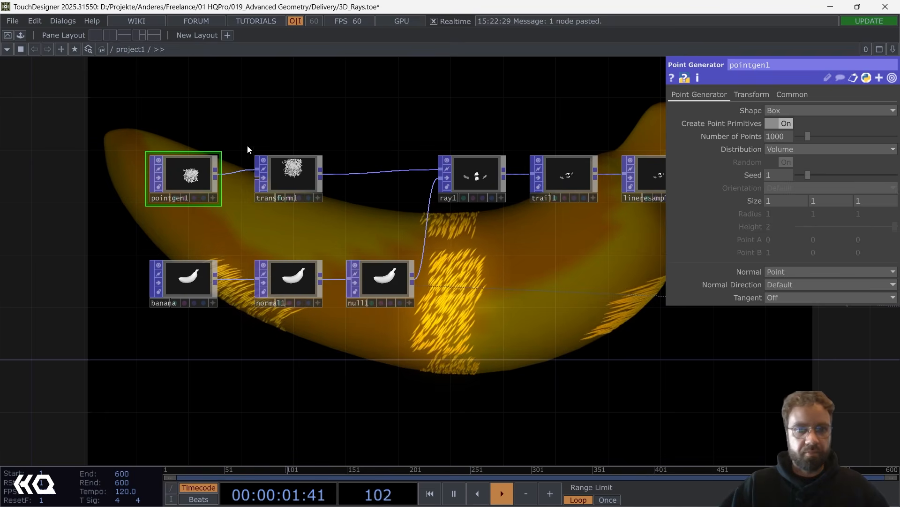
{"action": "left_click", "coordinate": [795, 109]}
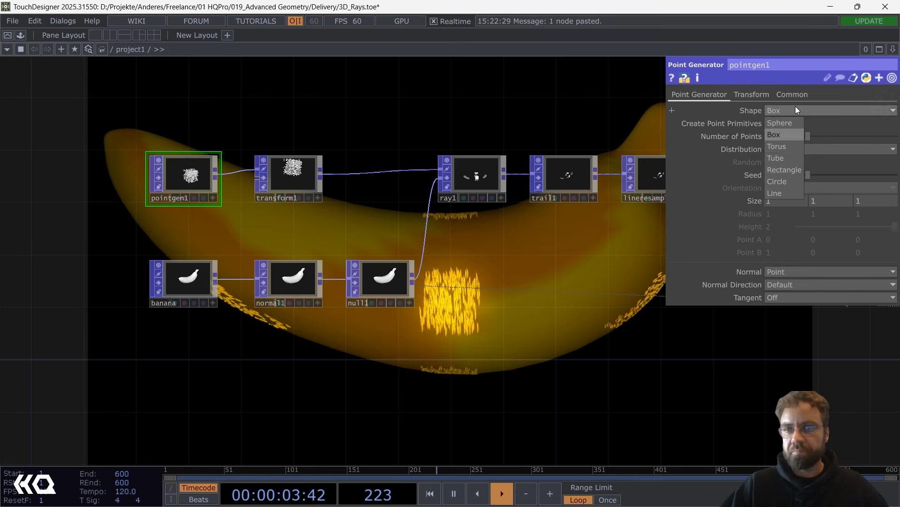
{"action": "left_click", "coordinate": [795, 146]}
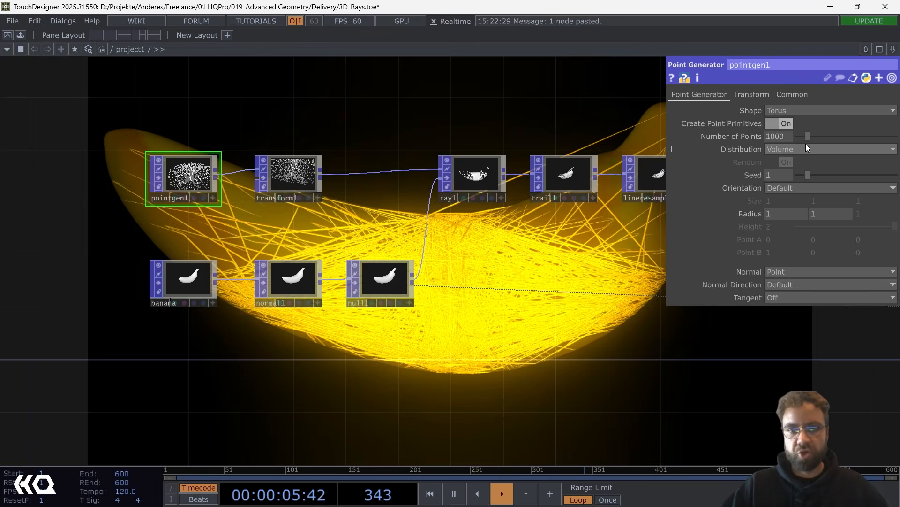
{"action": "left_click", "coordinate": [798, 109]}
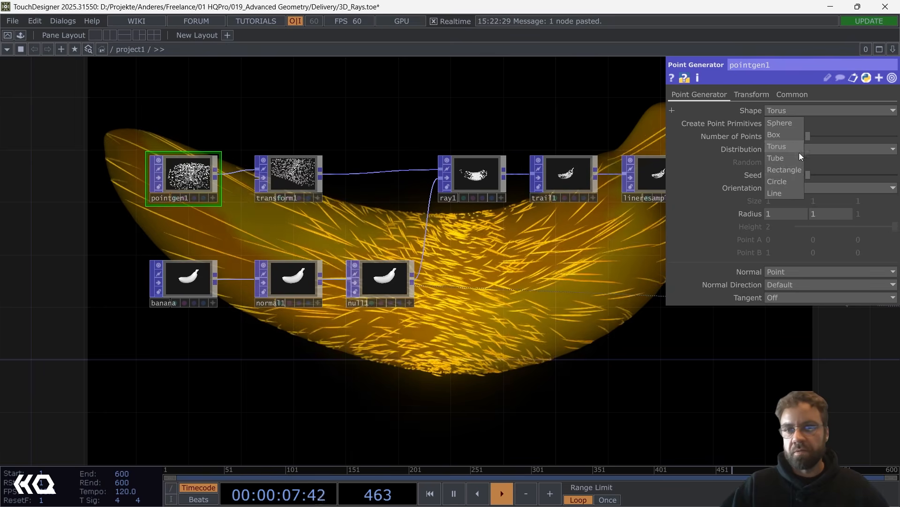
{"action": "left_click", "coordinate": [787, 155]}
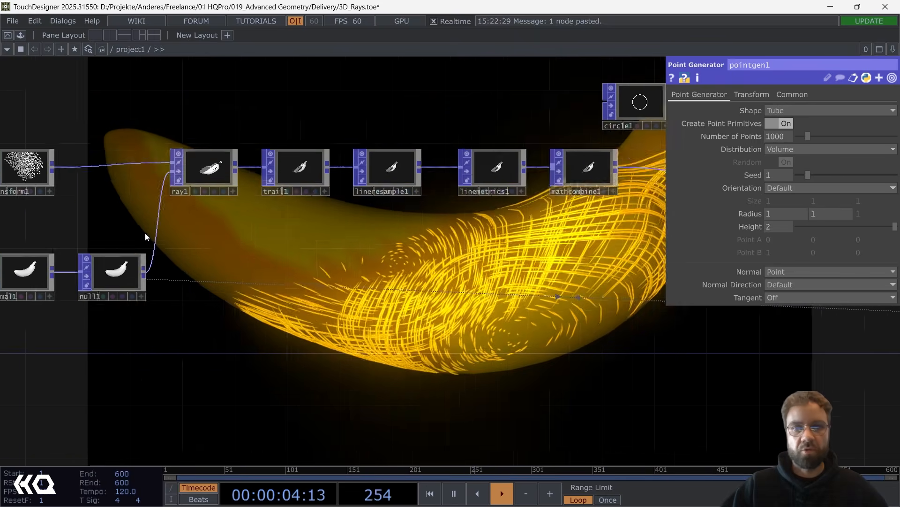
Shift null2, lookuptex2 and all nodes downstream of them together to open a gap after lookuptex1 and select1.
{"action": "left_click_drag", "start_coordinate": [568, 247], "coordinate": [422, 240]}
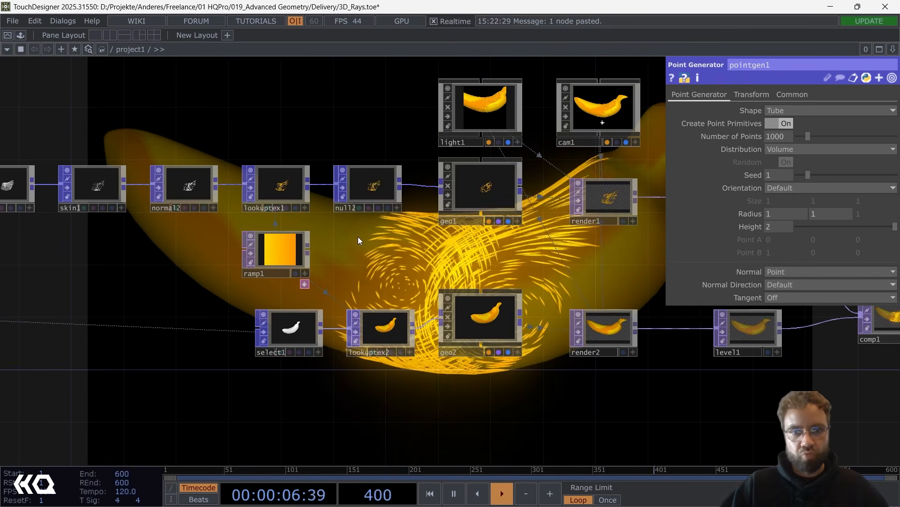
{"action": "left_click_drag", "start_coordinate": [212, 145], "coordinate": [217, 169]}
{"action": "scroll", "coordinate": [324, 176], "scroll_direction": "down", "scroll_amount": 3}
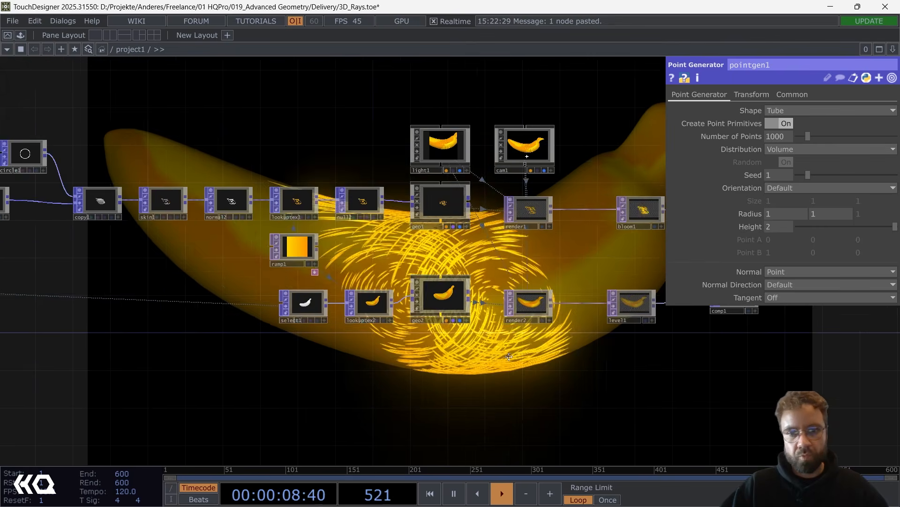
{"action": "left_click_drag", "start_coordinate": [760, 344], "coordinate": [638, 339]}
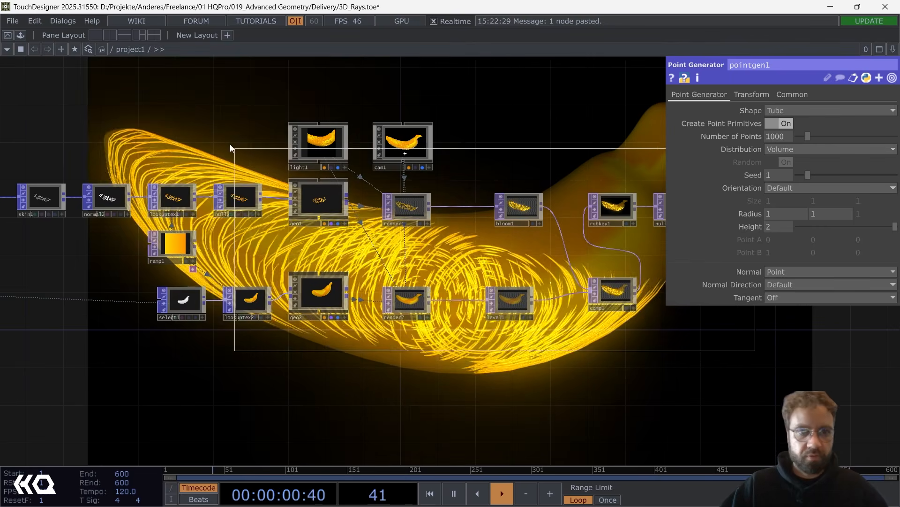
{"action": "left_click", "coordinate": [231, 200]}
{"action": "left_click_drag", "start_coordinate": [231, 201], "coordinate": [372, 209]}
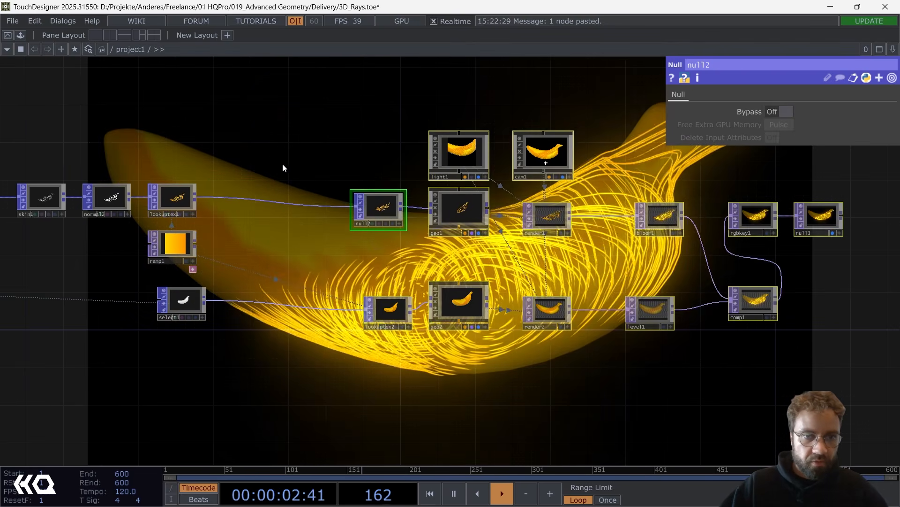
Insert a Noise POP into the connection between lookuptex1 and null2, placing it just after lookuptex1.
{"action": "left_click", "coordinate": [258, 177]}
{"action": "scroll", "coordinate": [257, 177], "scroll_direction": "up", "scroll_amount": 6}
{"action": "right_click", "coordinate": [272, 223]}
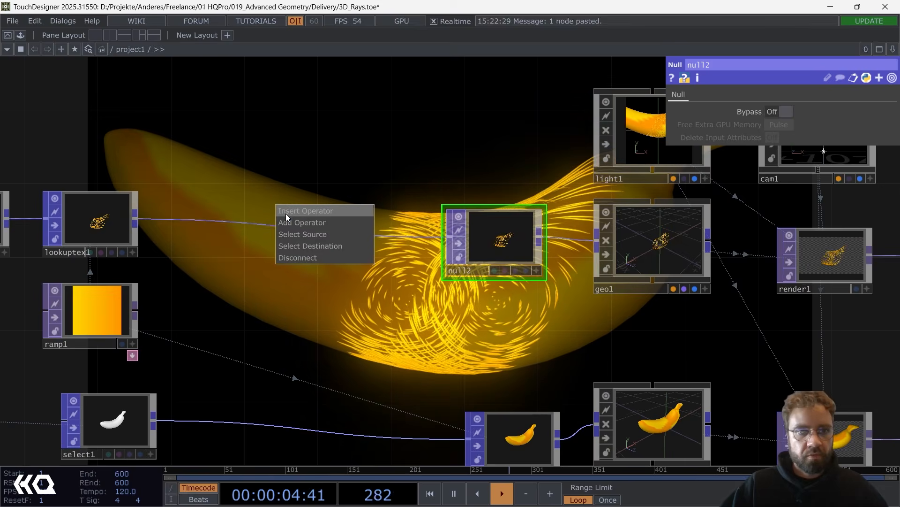
{"action": "left_click", "coordinate": [285, 214]}
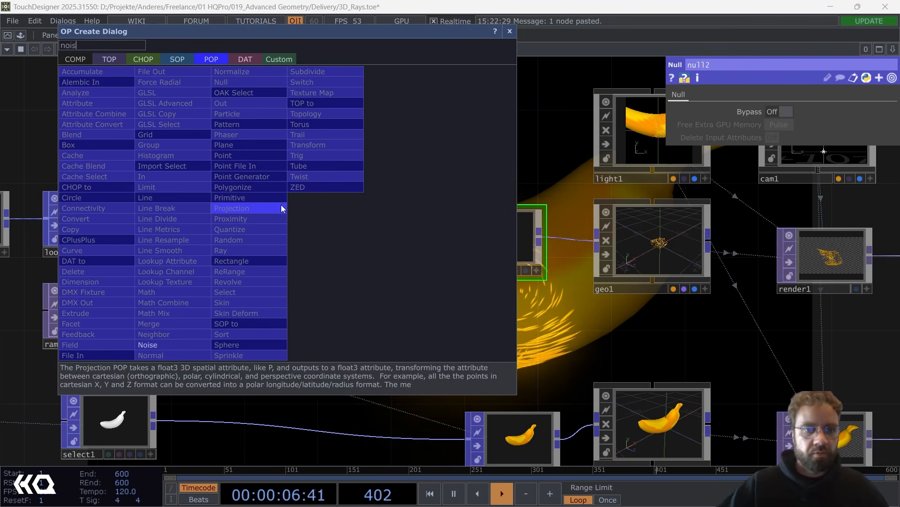
{"action": "left_click", "coordinate": [174, 343]}
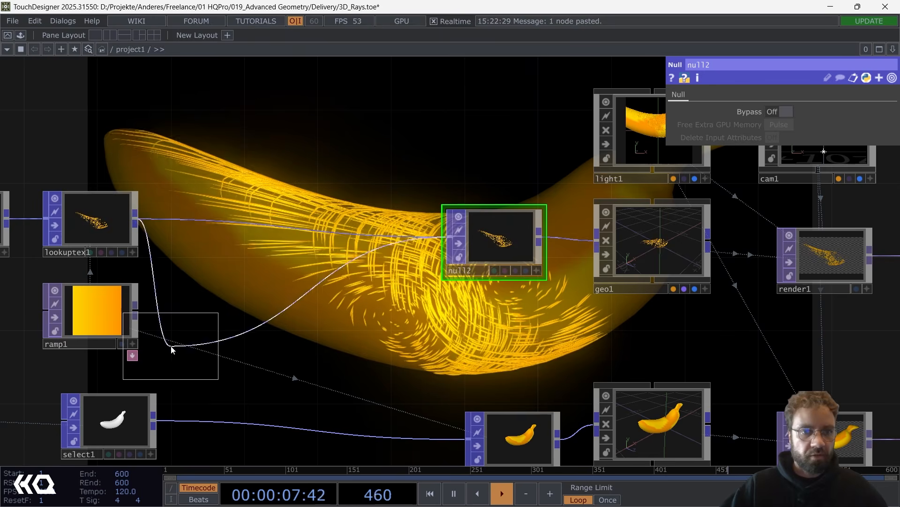
{"action": "left_click", "coordinate": [233, 222]}
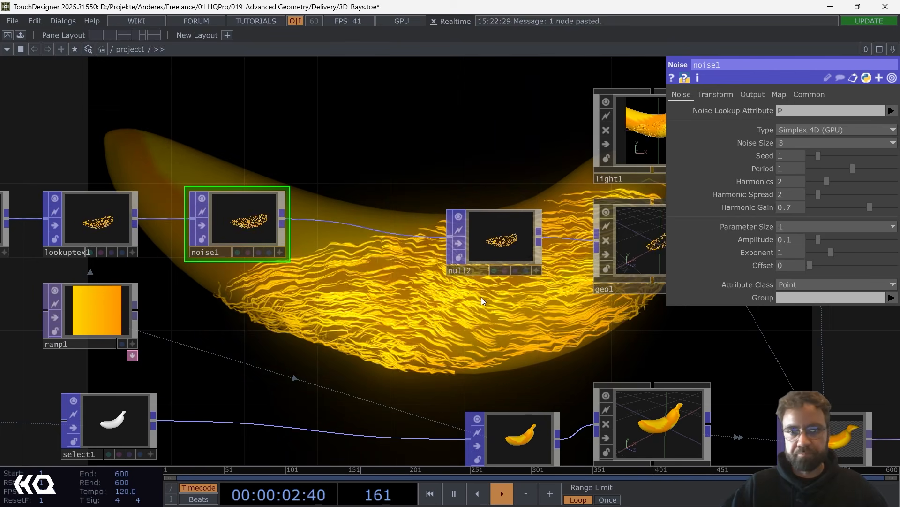
{"action": "left_click_drag", "start_coordinate": [132, 157], "coordinate": [455, 138]}
{"action": "scroll", "coordinate": [335, 123], "scroll_direction": "down", "scroll_amount": 3}
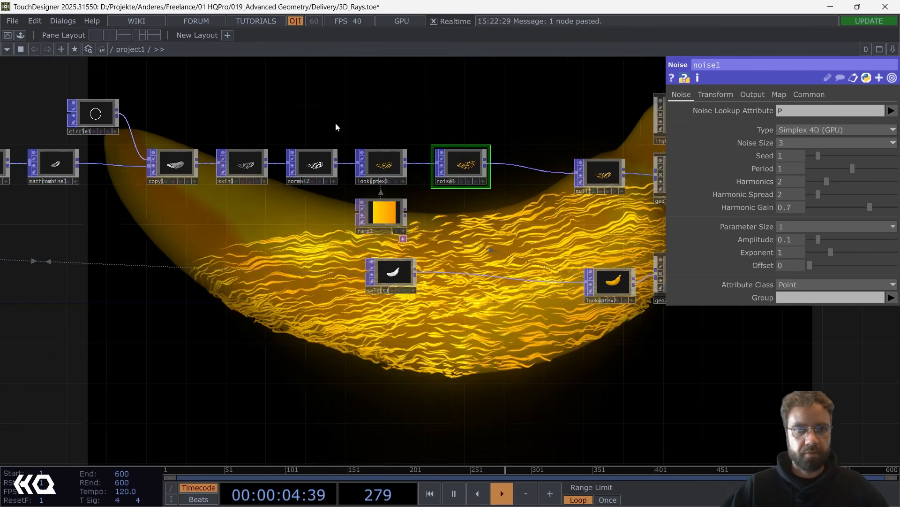
{"action": "left_click_drag", "start_coordinate": [285, 111], "coordinate": [161, 147]}
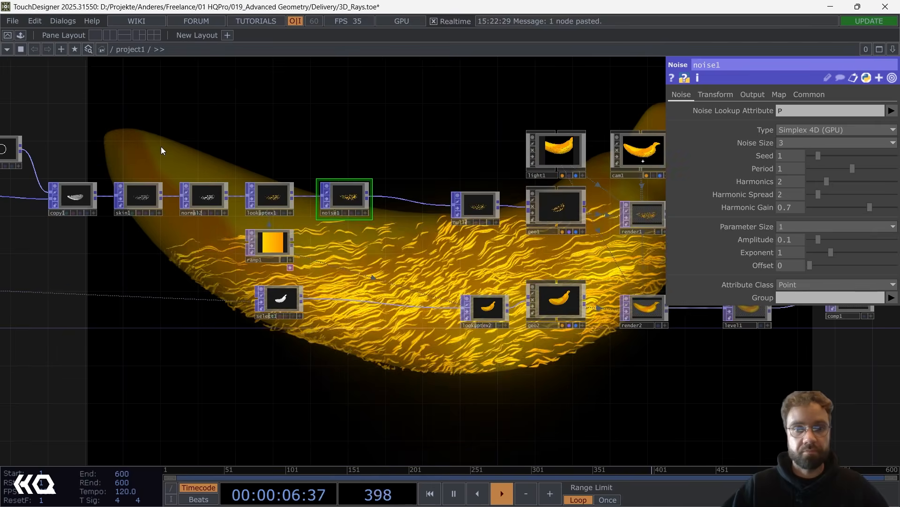